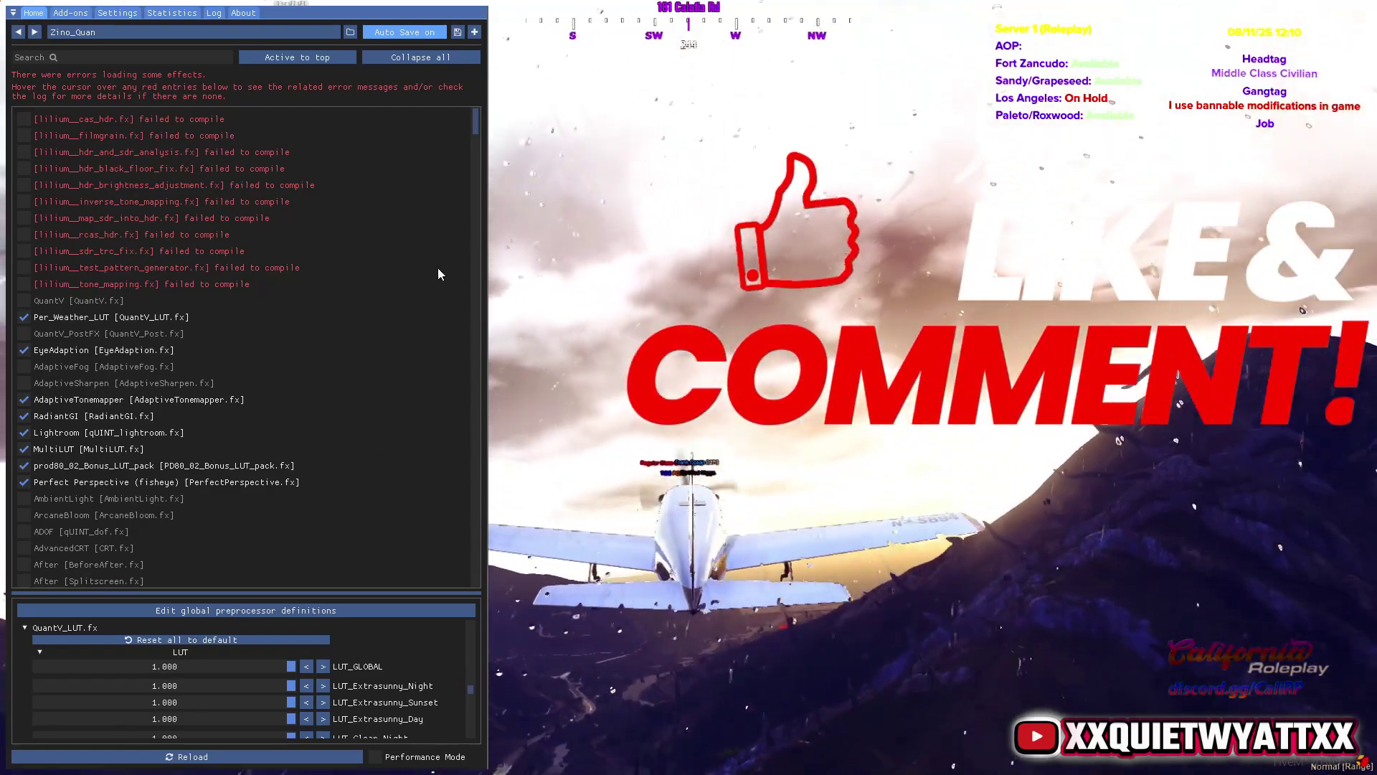
drag(476, 127, 459, 654)
Switch on the VGA [RetroTV.fx] effect in the ReShade effect list.
click(32, 312)
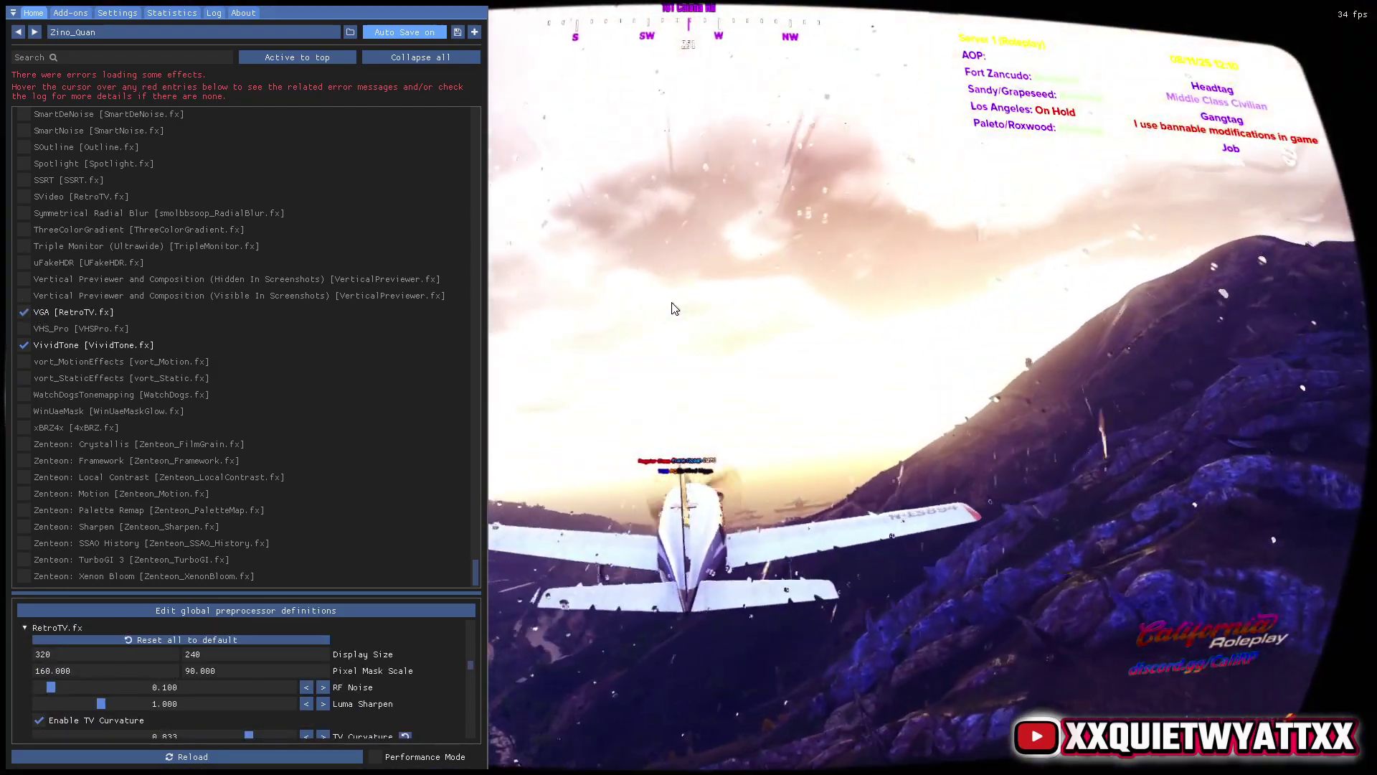
Search Google for QUANT V and view the Quant Mods Patreon membership tiers.
key(Home)
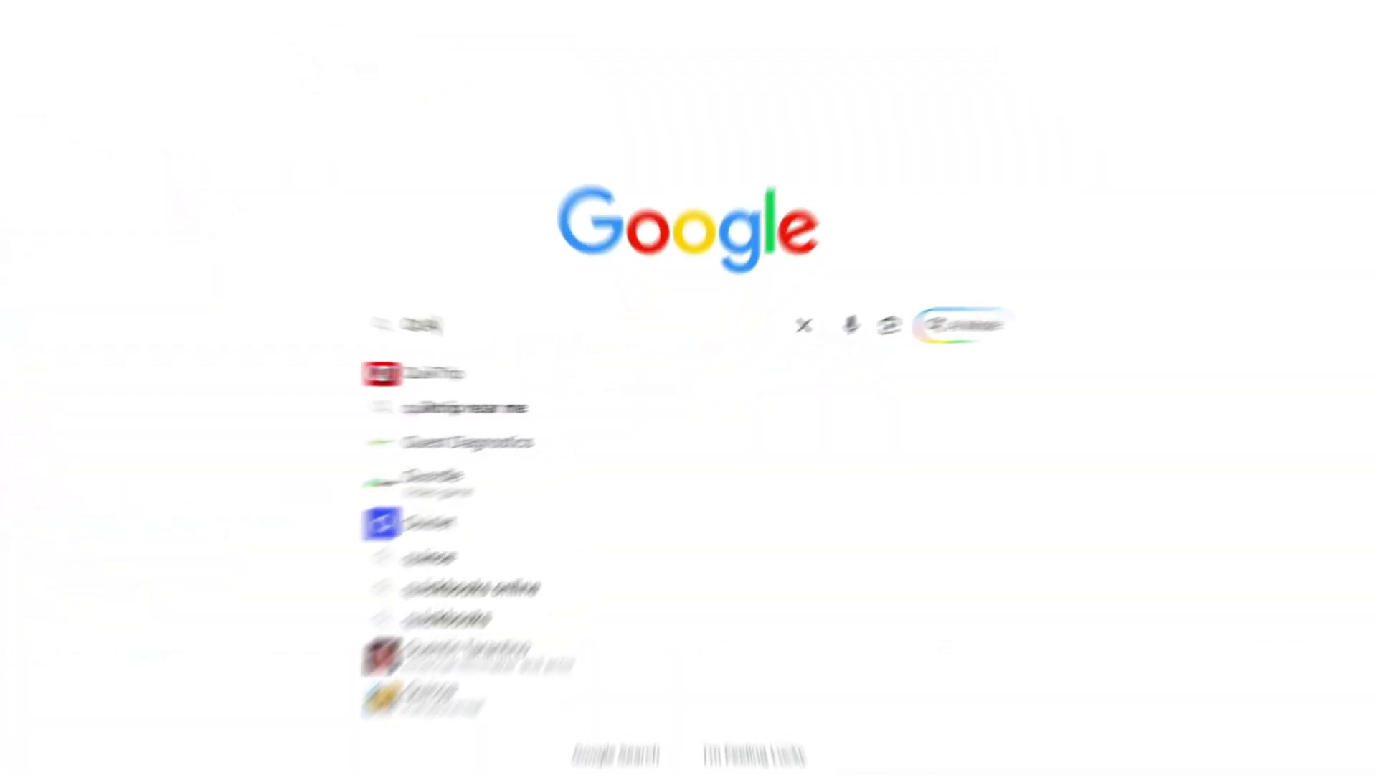
text(V)
key(Return)
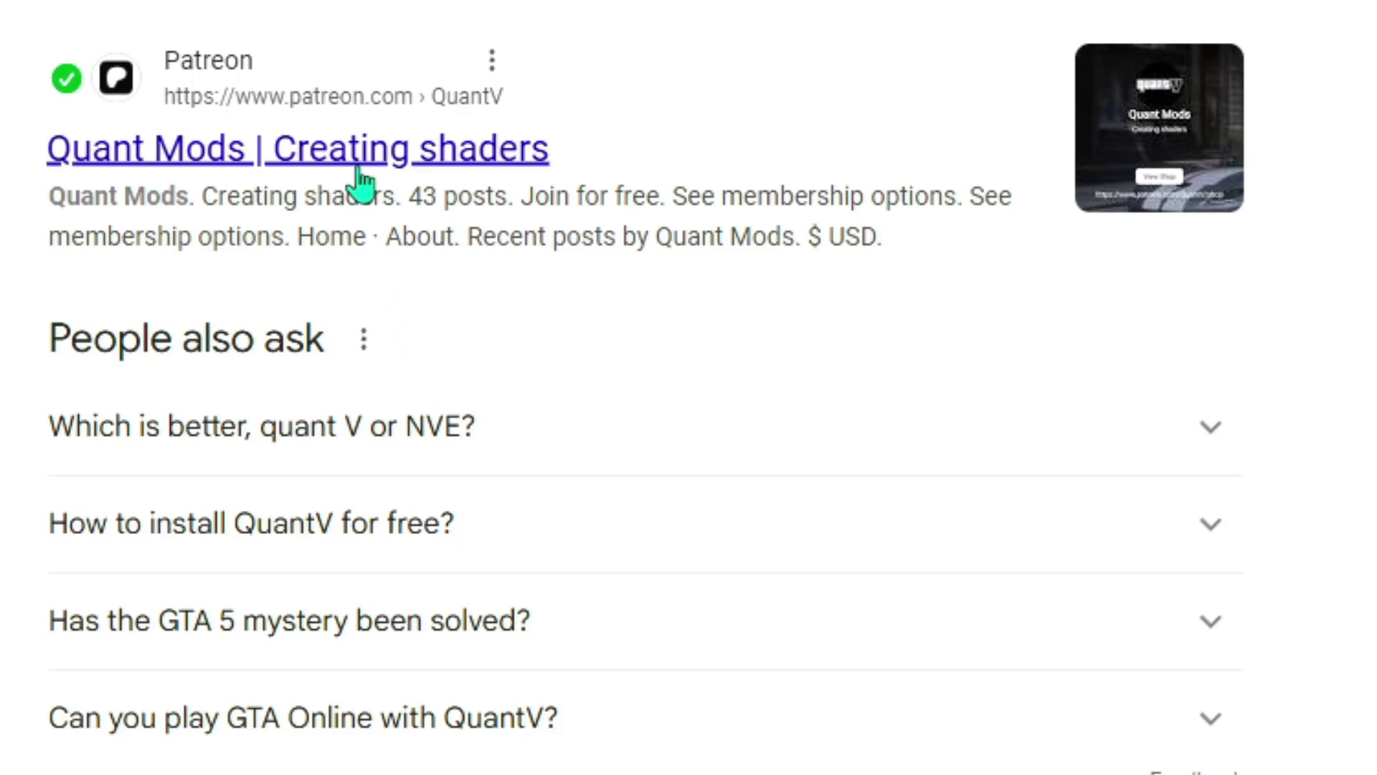
click(361, 186)
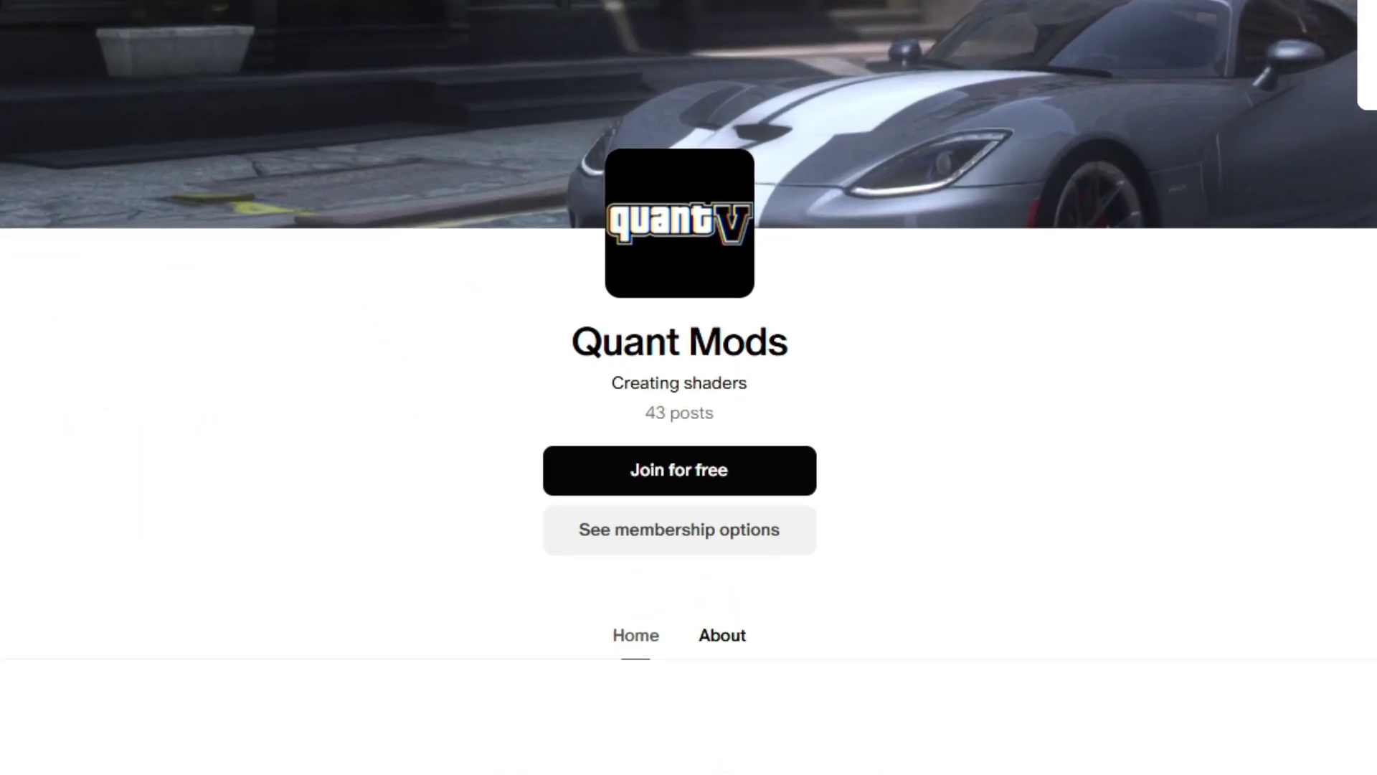
click(775, 543)
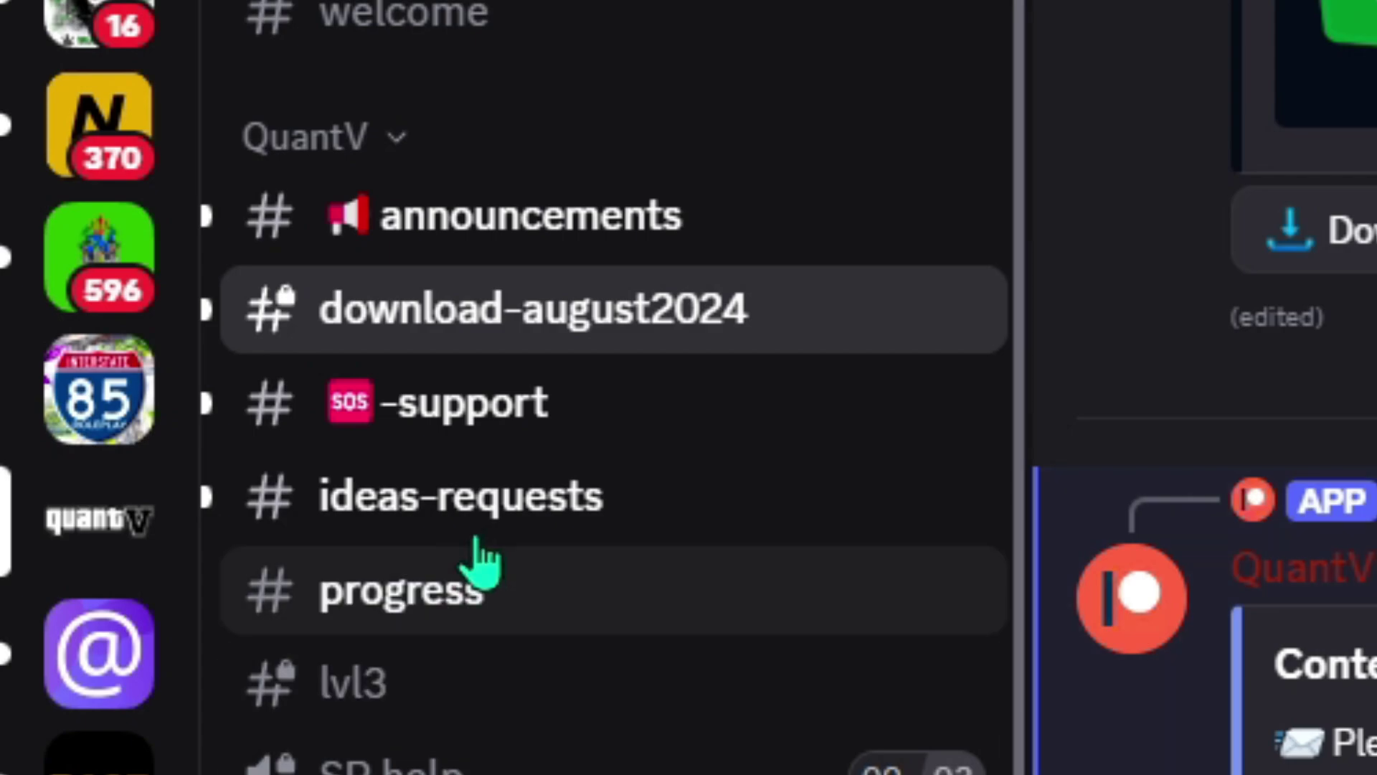
In the QuantV support channel's pins, select the 6.5.1 All Reshade Shaders install instructions.
click(493, 431)
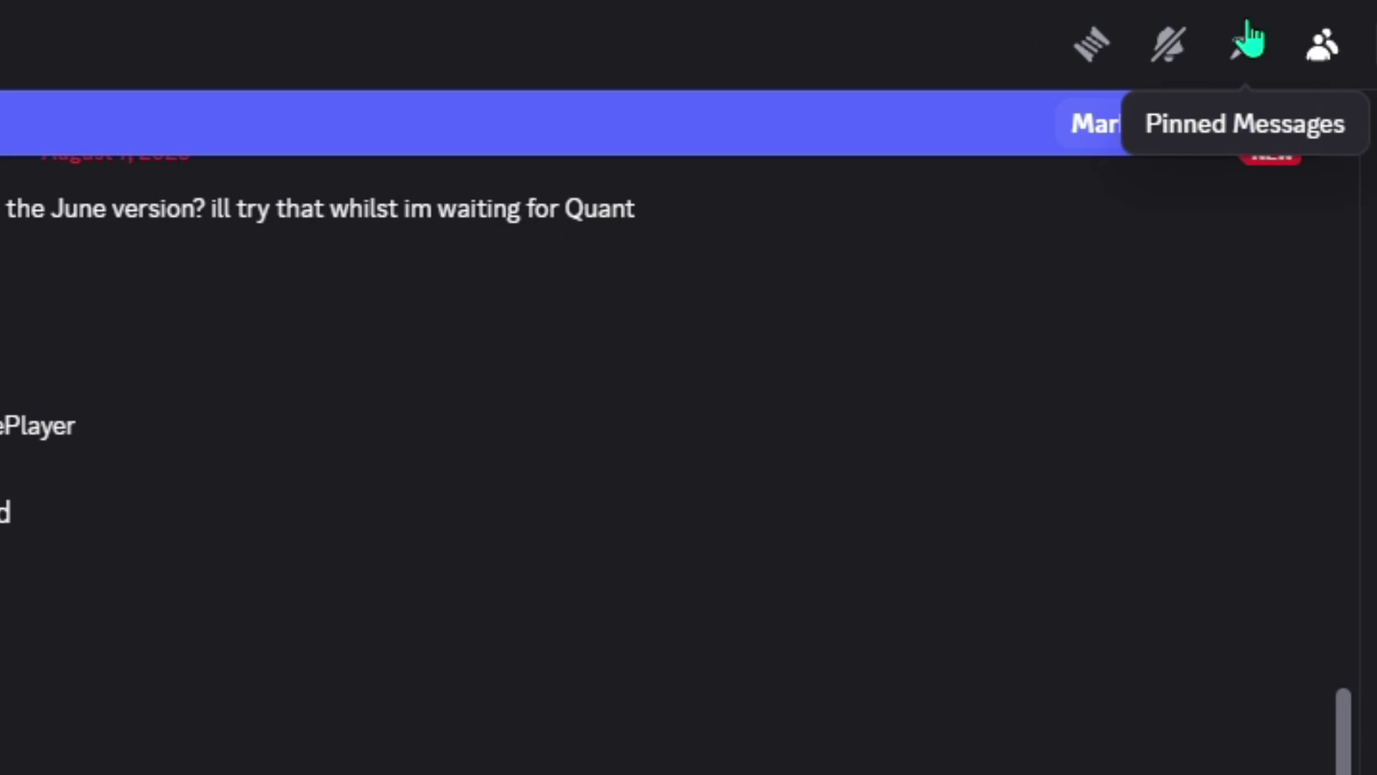
click(1145, 41)
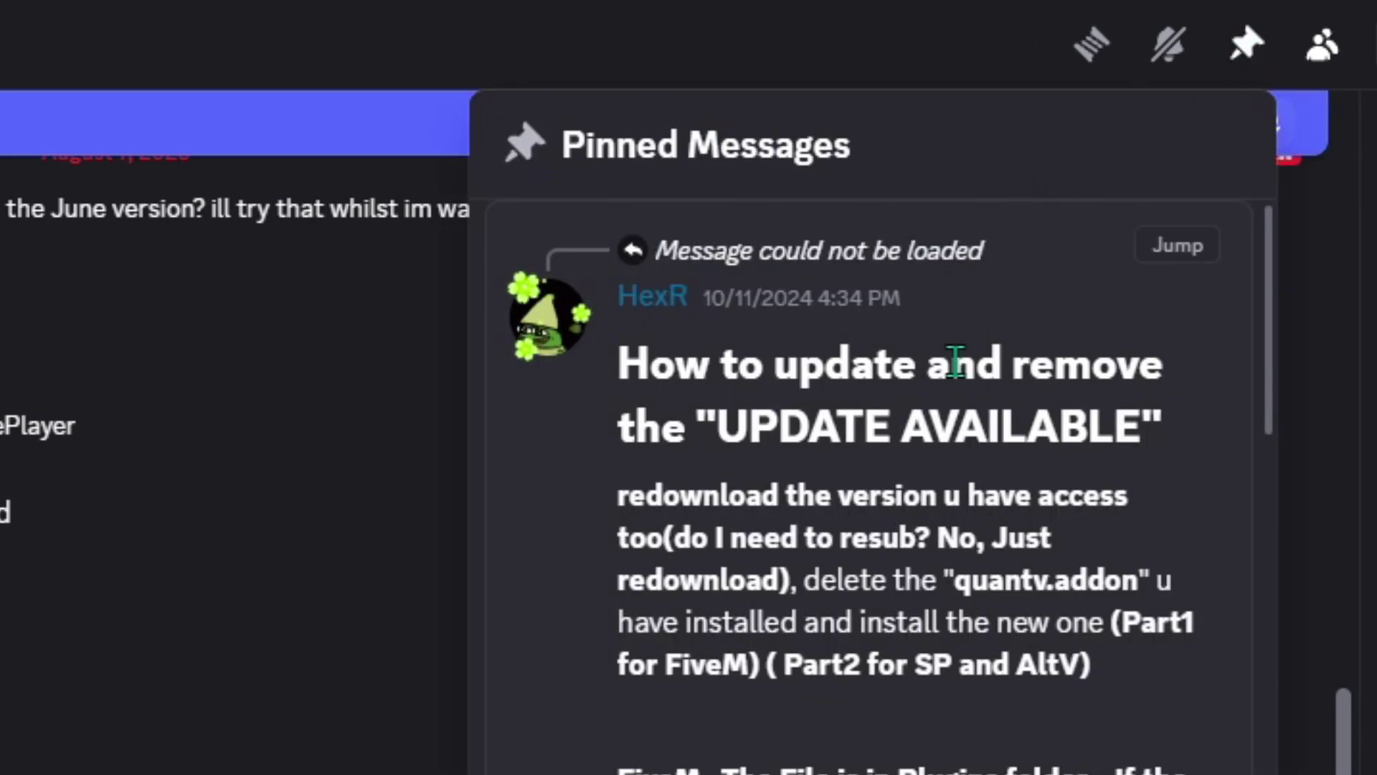
scroll(955, 362, down, 3)
scroll(956, 361, down, 3)
scroll(1035, 259, down, 3)
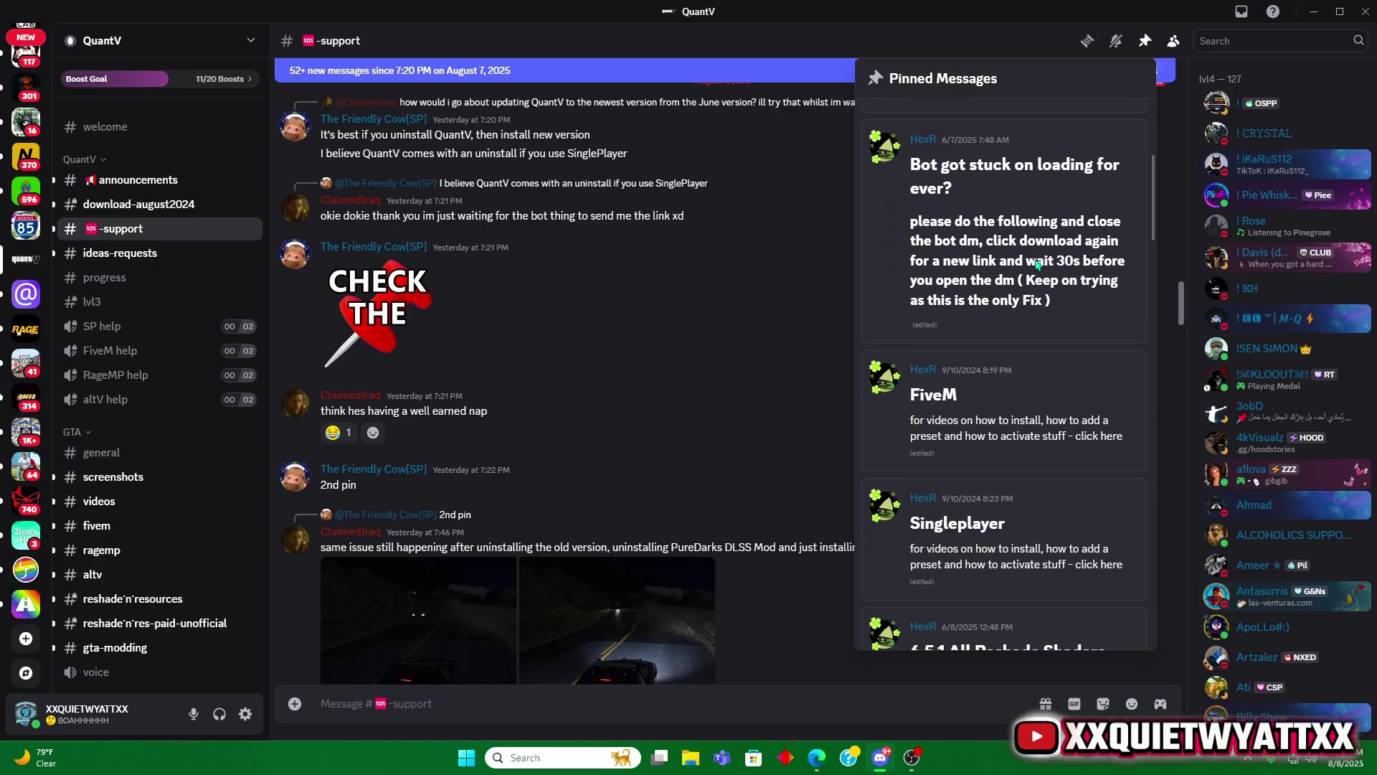
scroll(1035, 259, down, 3)
scroll(1035, 259, down, 3)
scroll(1035, 259, down, 3)
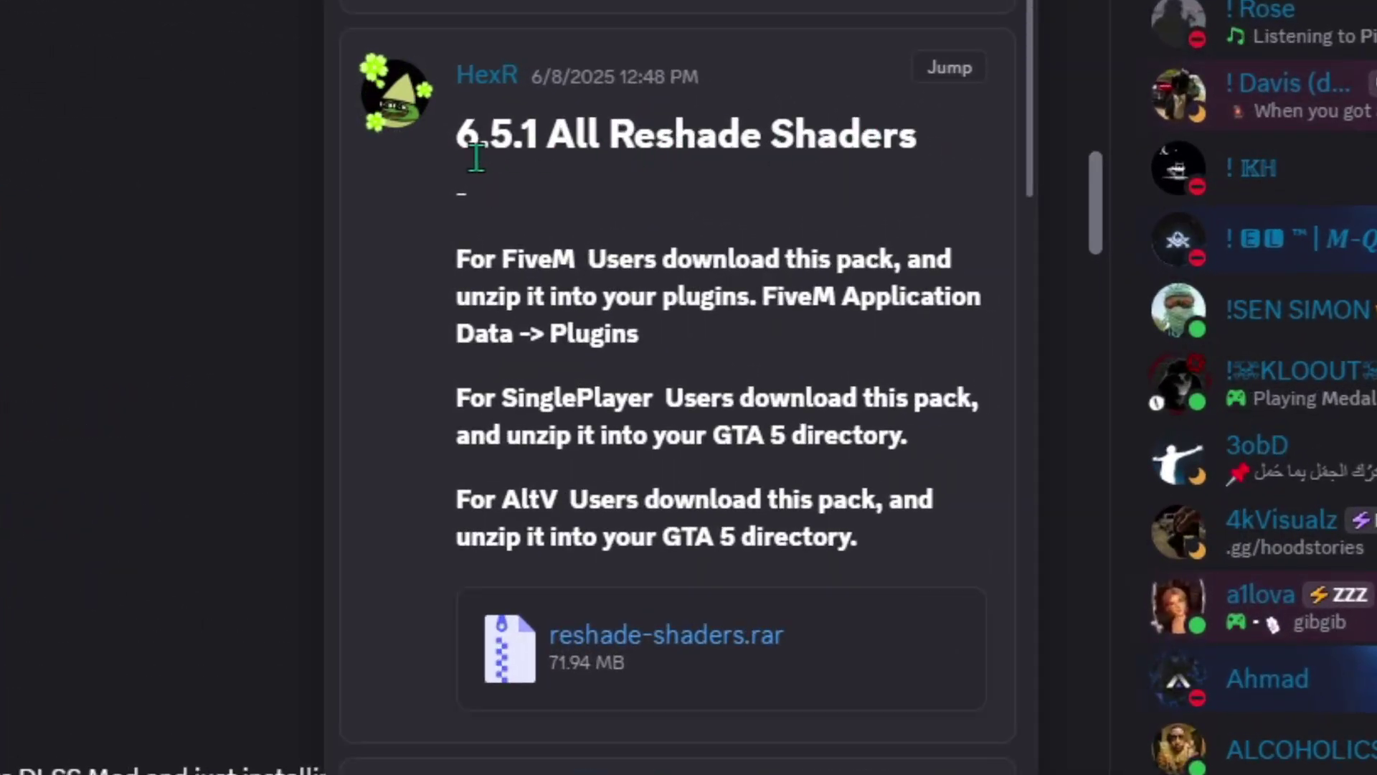
drag(462, 138, 833, 384)
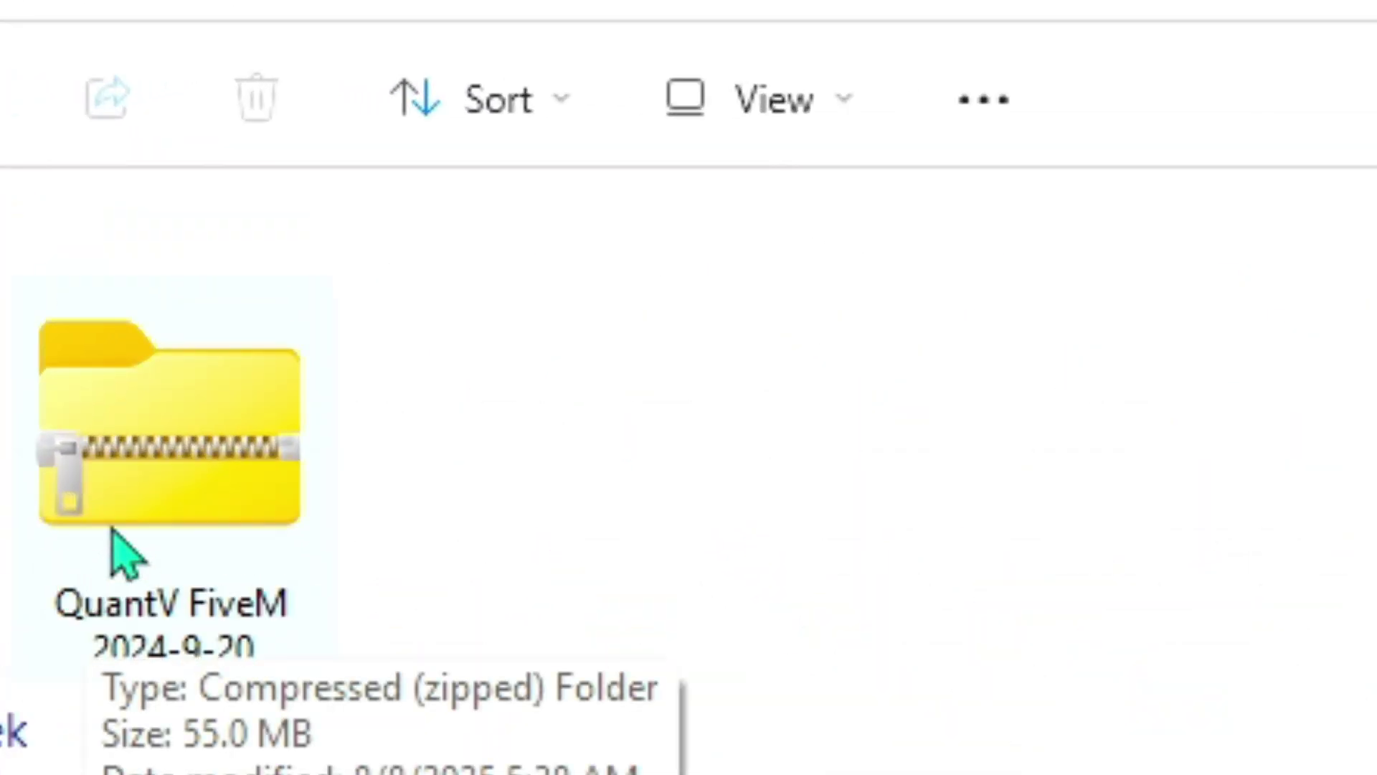
Open the FiveM install location from the FiveM desktop shortcut.
right_click(113, 538)
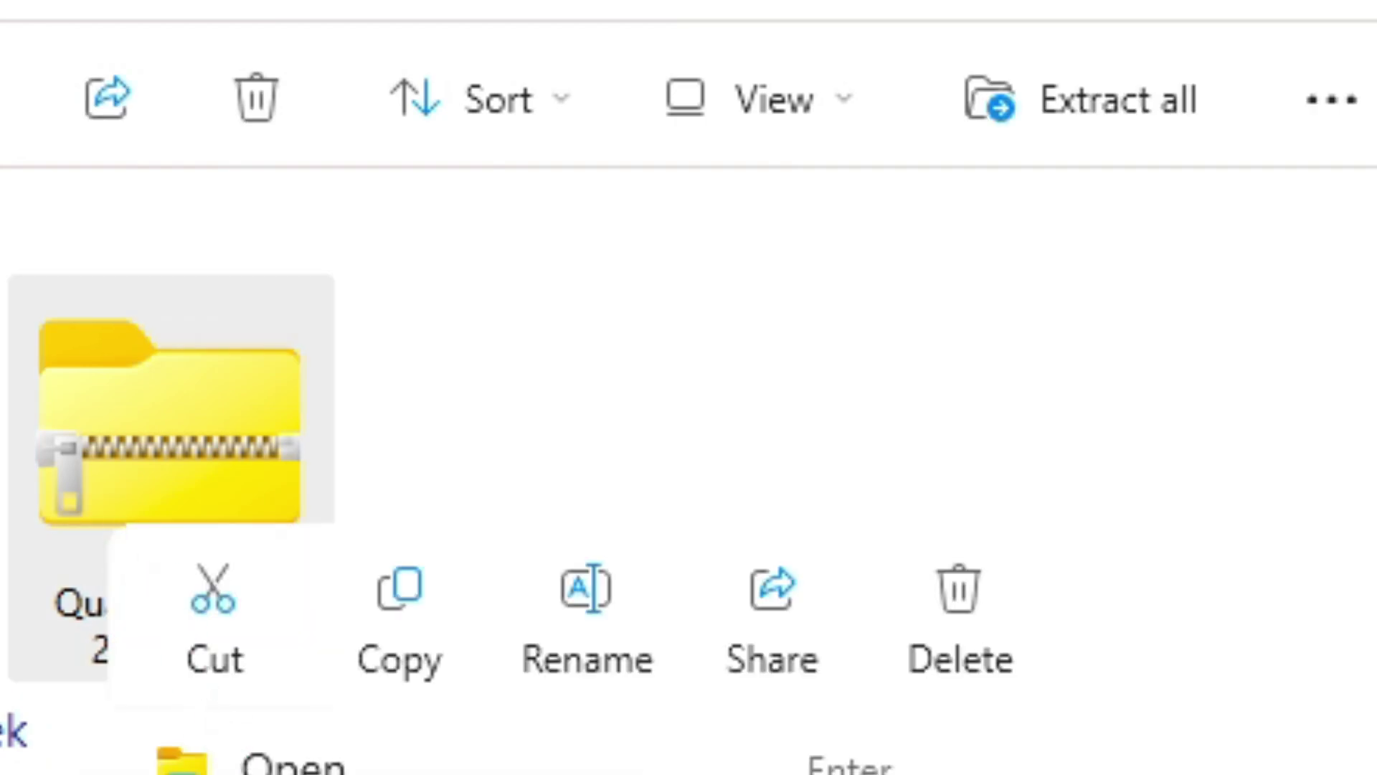
click(793, 312)
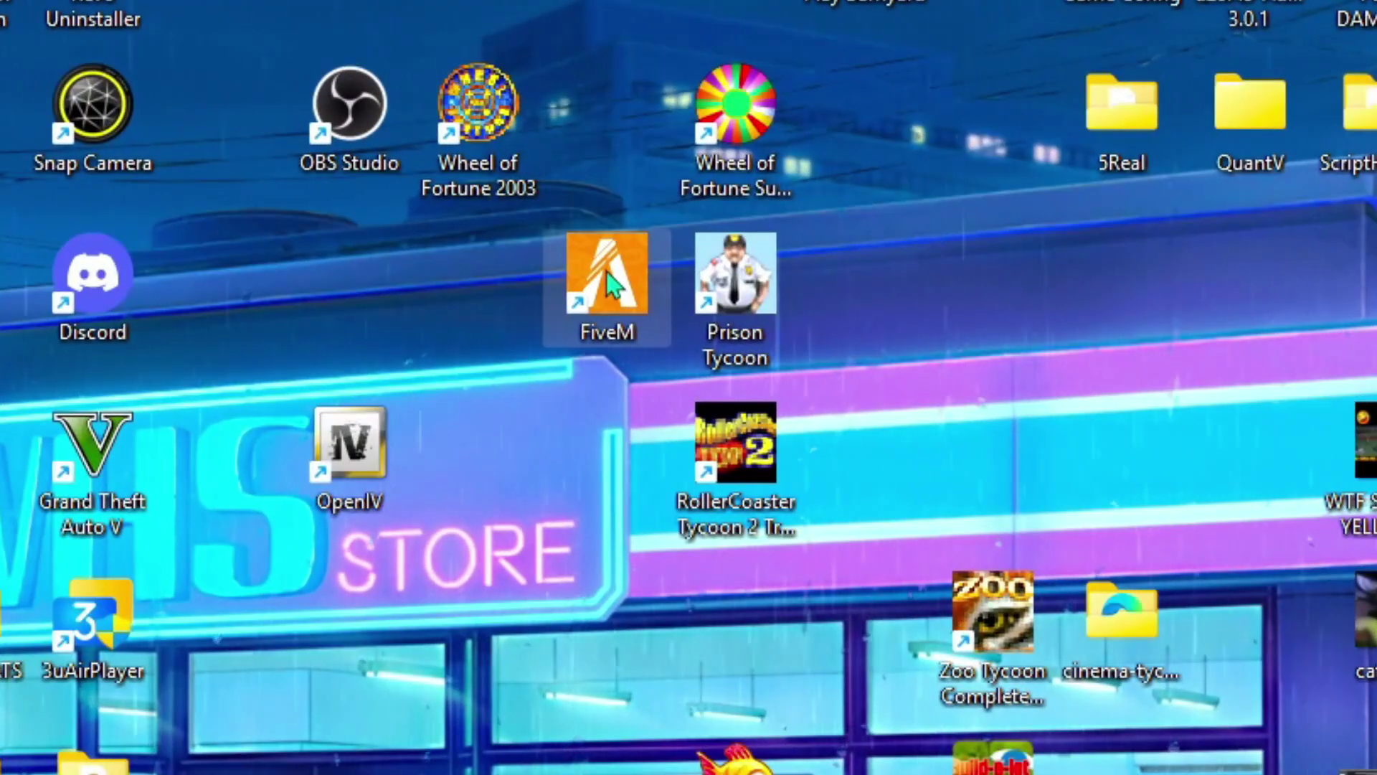
right_click(609, 282)
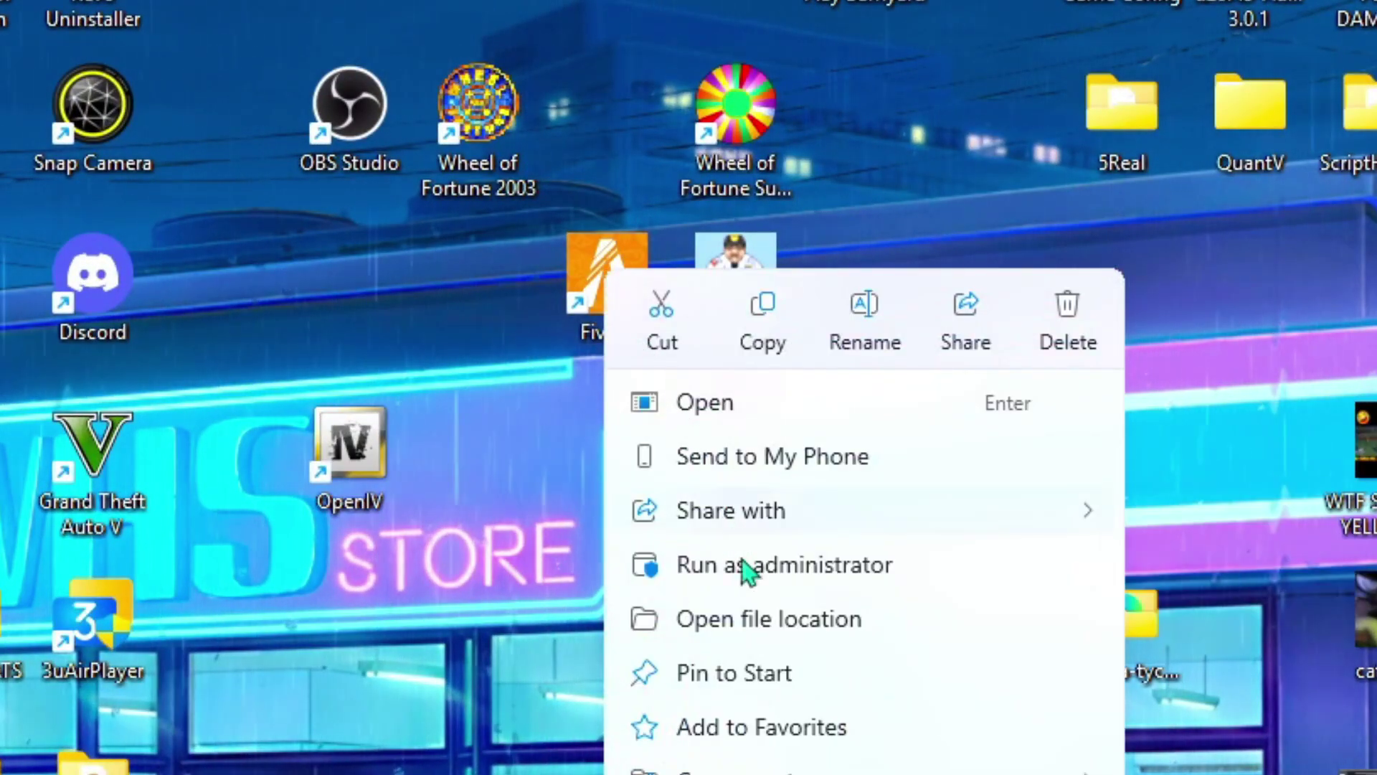
click(713, 625)
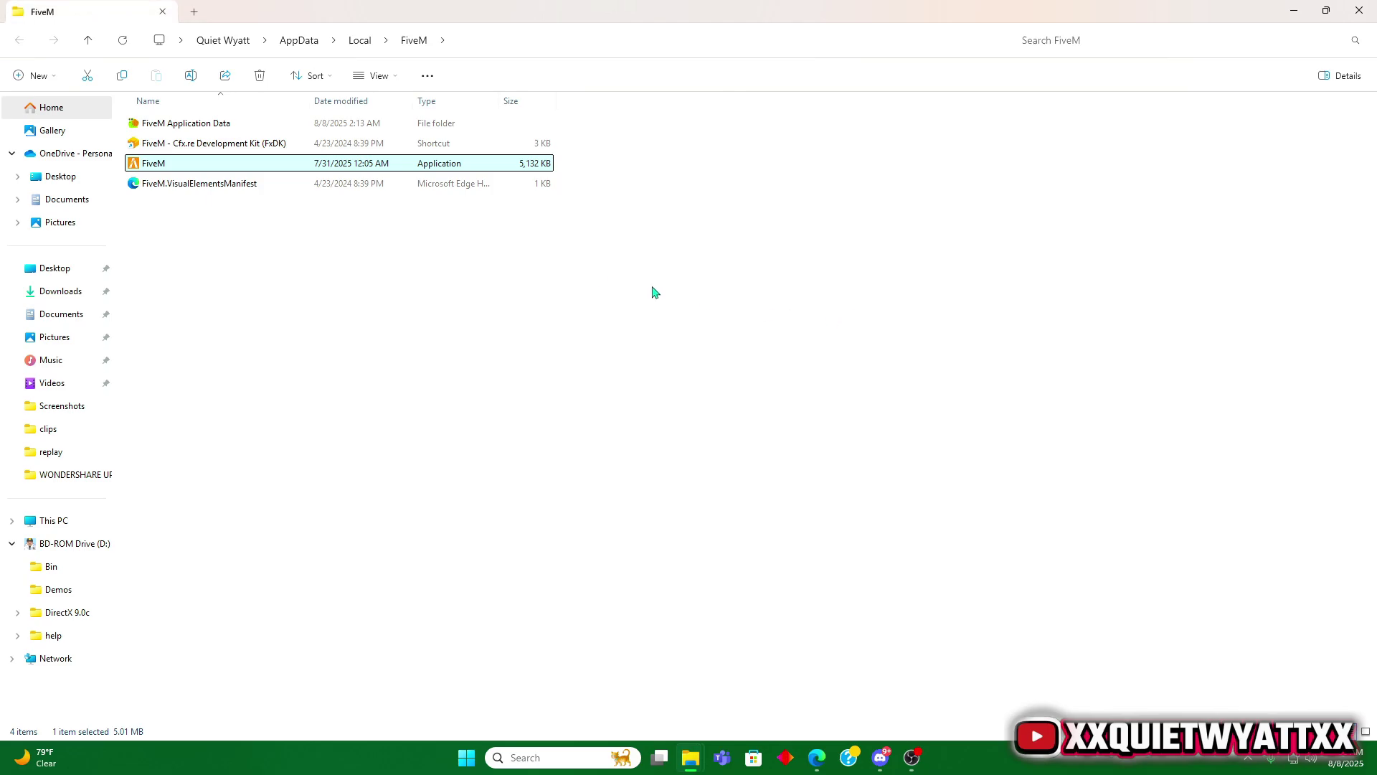
Open FiveM Application Data's mods folder and dock the window top-right.
double_click(246, 126)
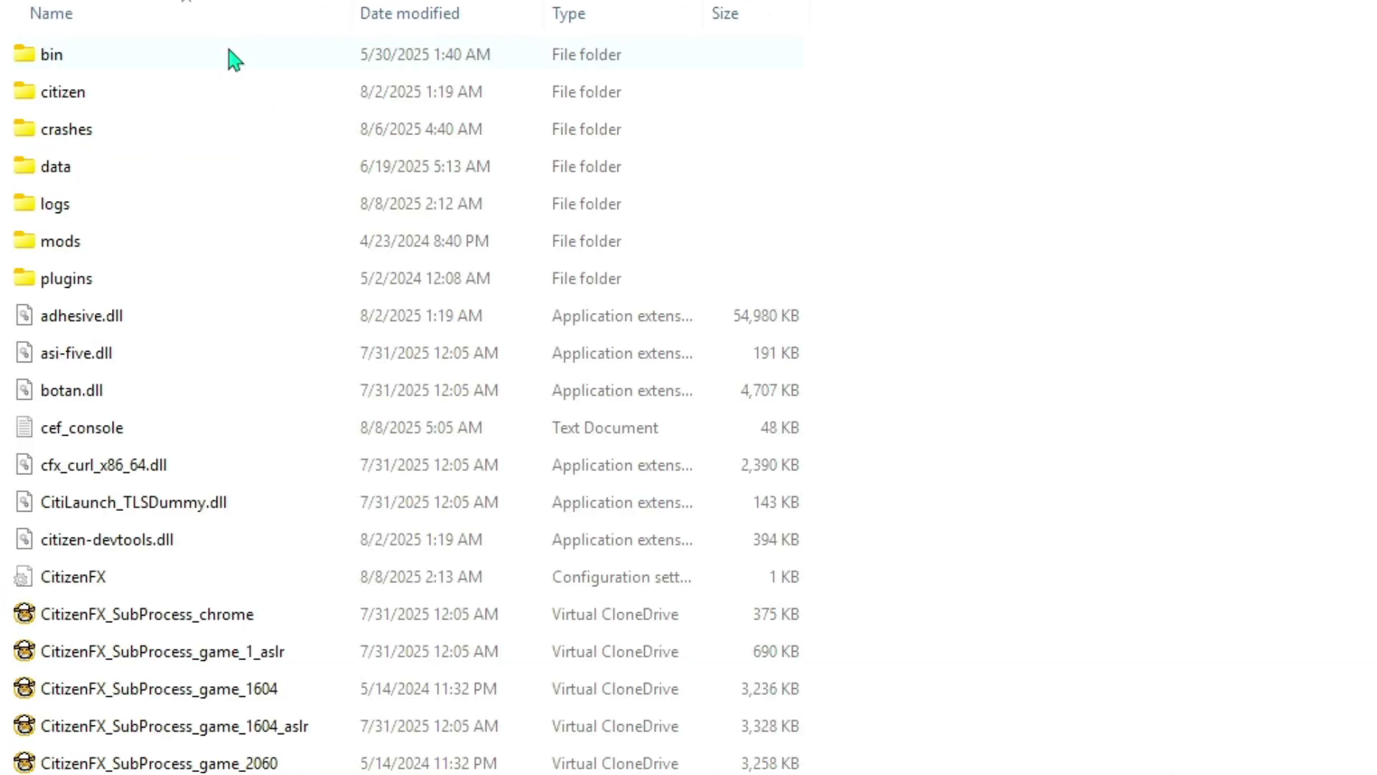
double_click(170, 231)
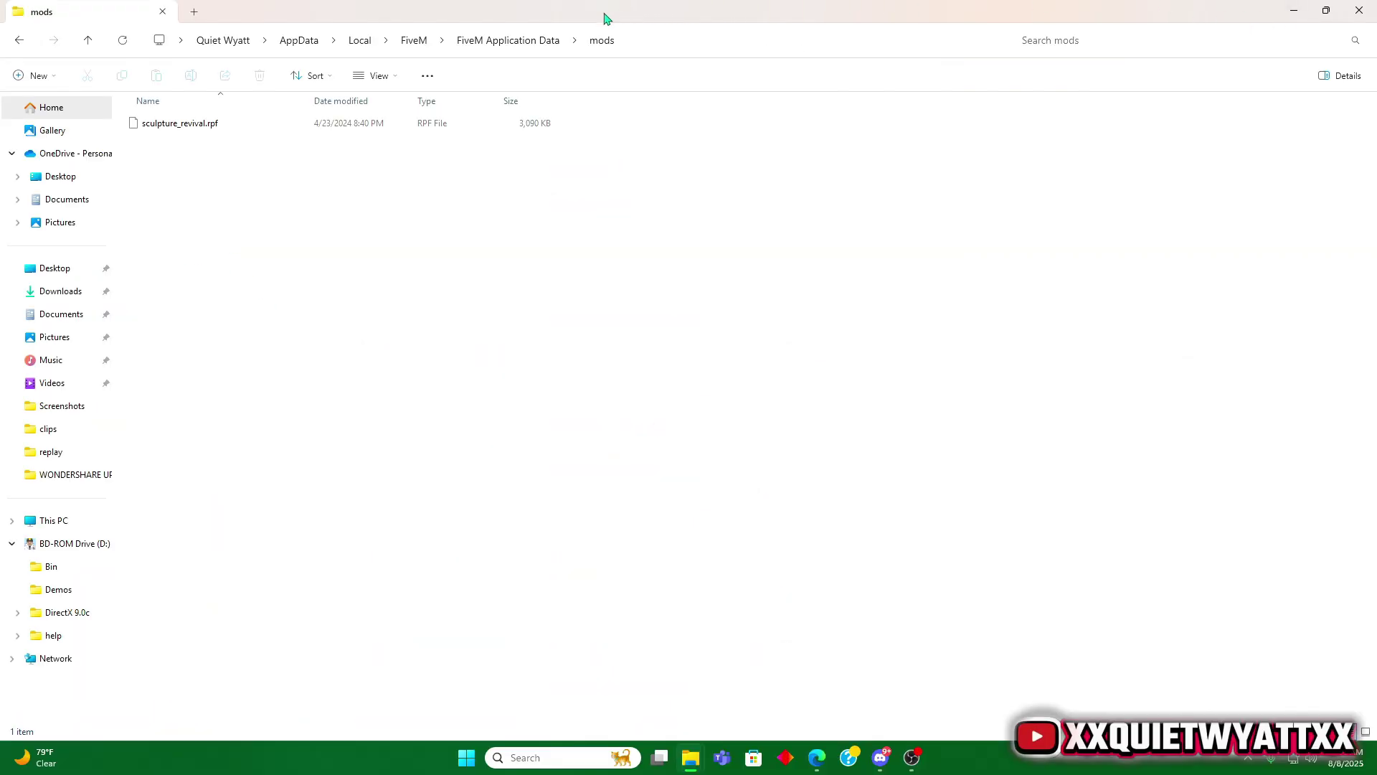
drag(605, 19, 1076, 5)
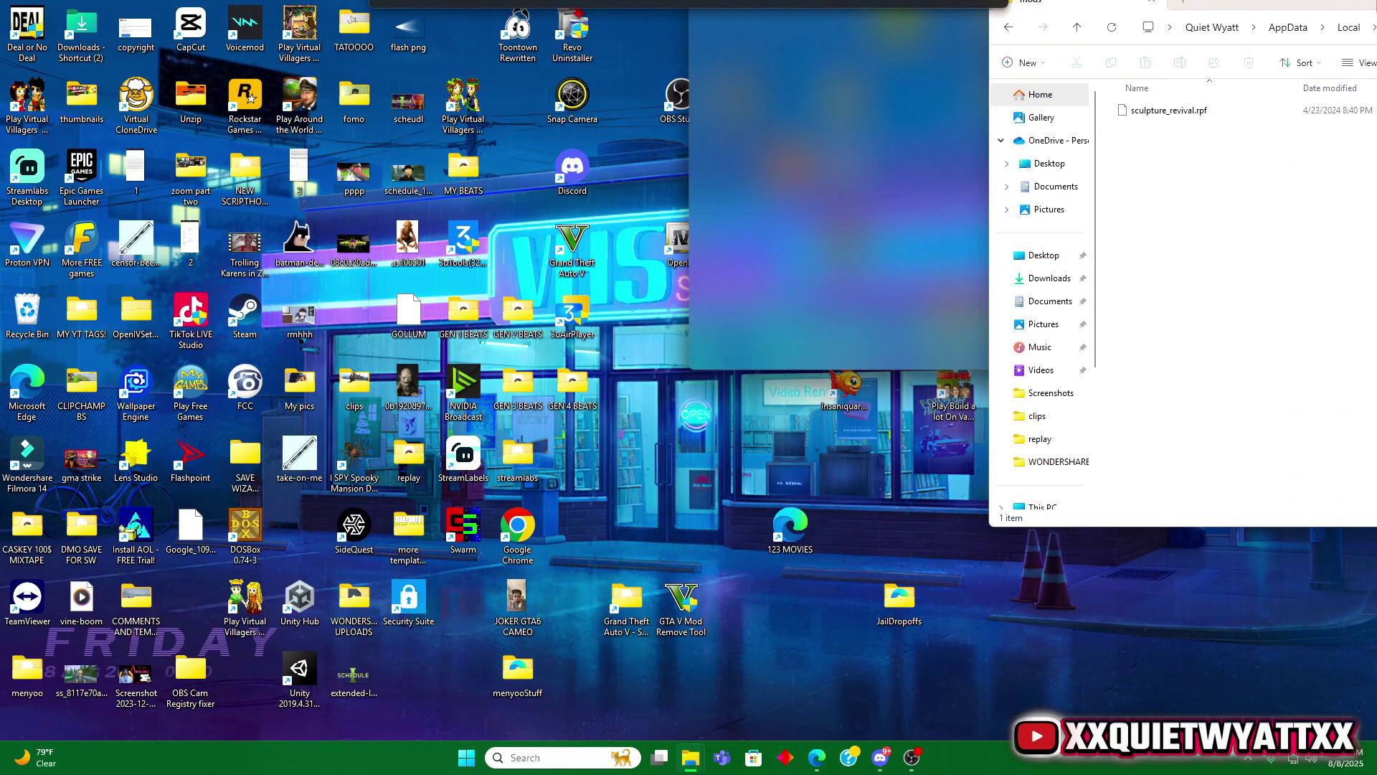
drag(1372, 4, 1376, 1)
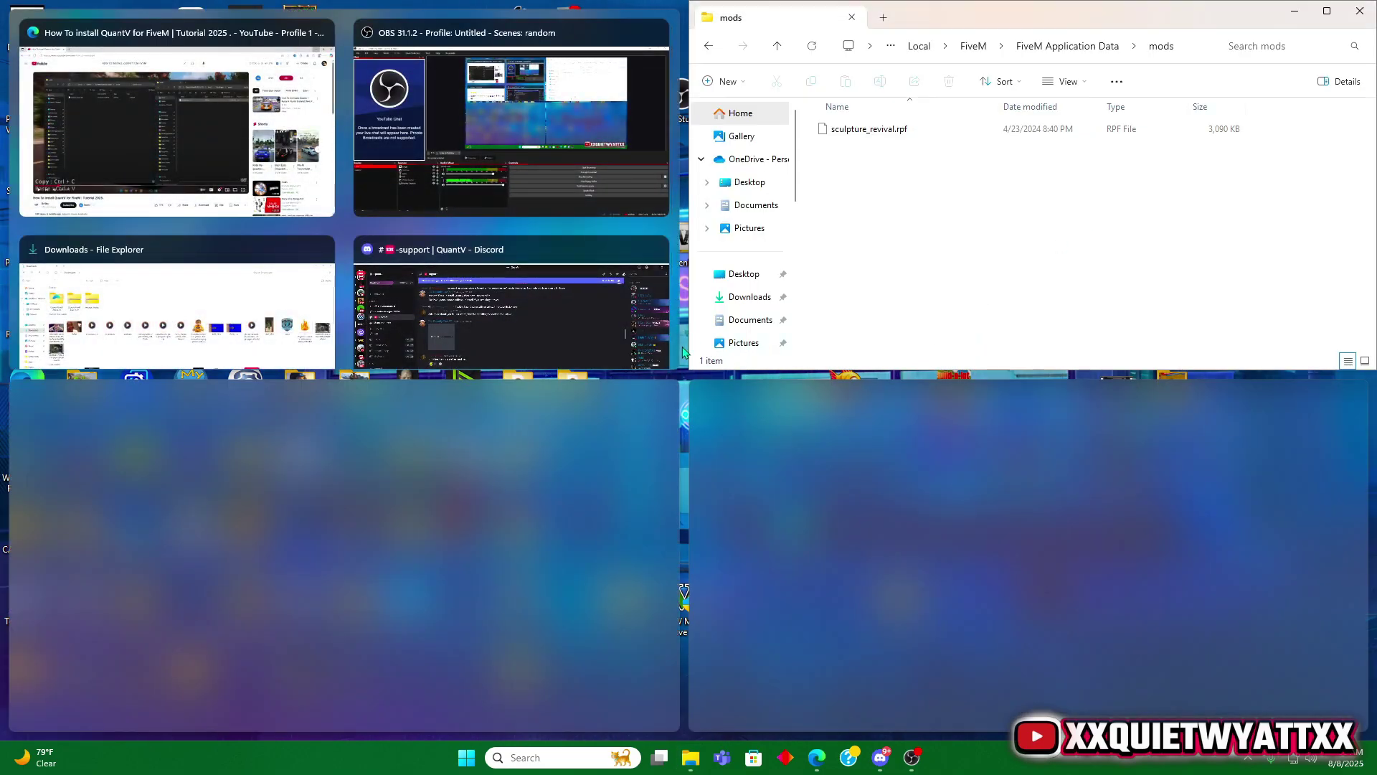
Delete the duplicate QuantV FiveM zip from Downloads.
click(178, 301)
click(699, 312)
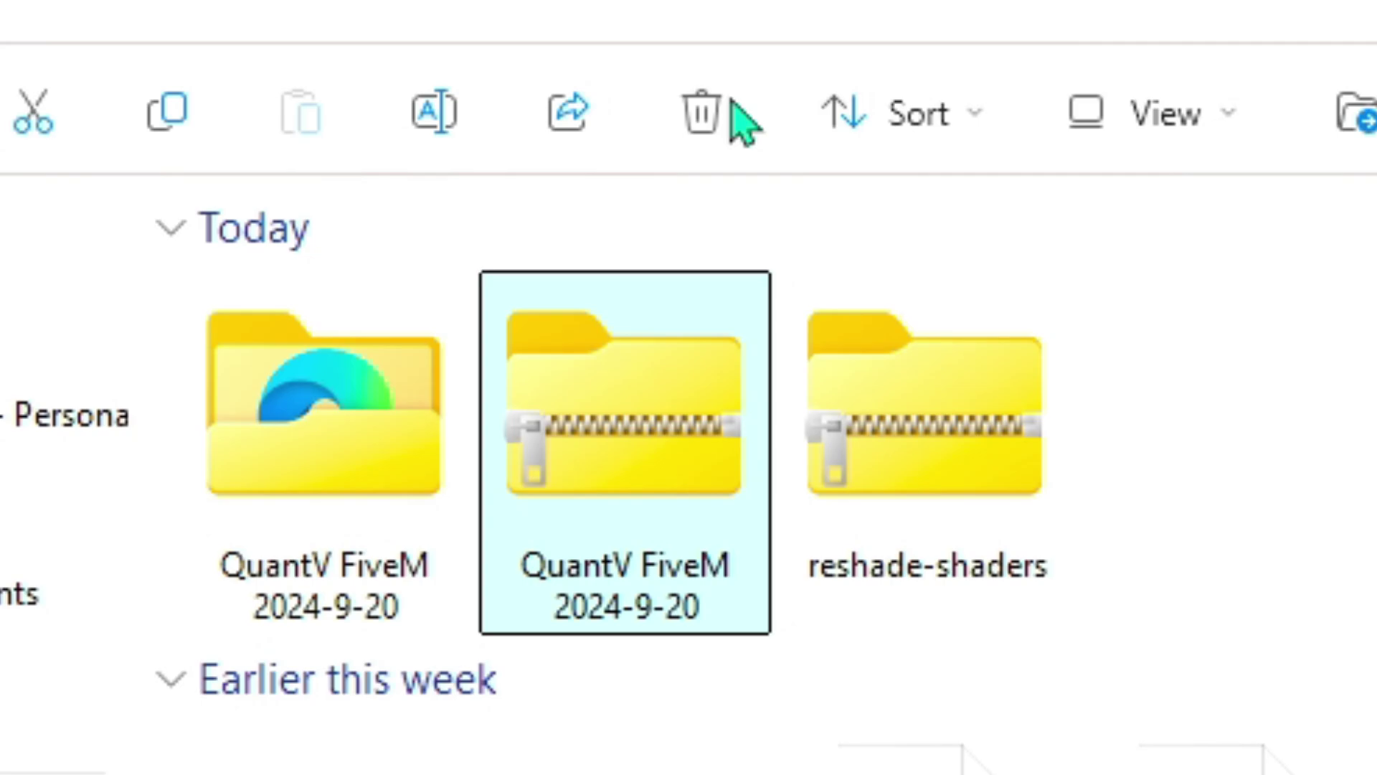
click(705, 112)
Open QuantV FiveM > Part1 > FiveM.app > mods and dock it beside the other window.
click(379, 420)
double_click(379, 419)
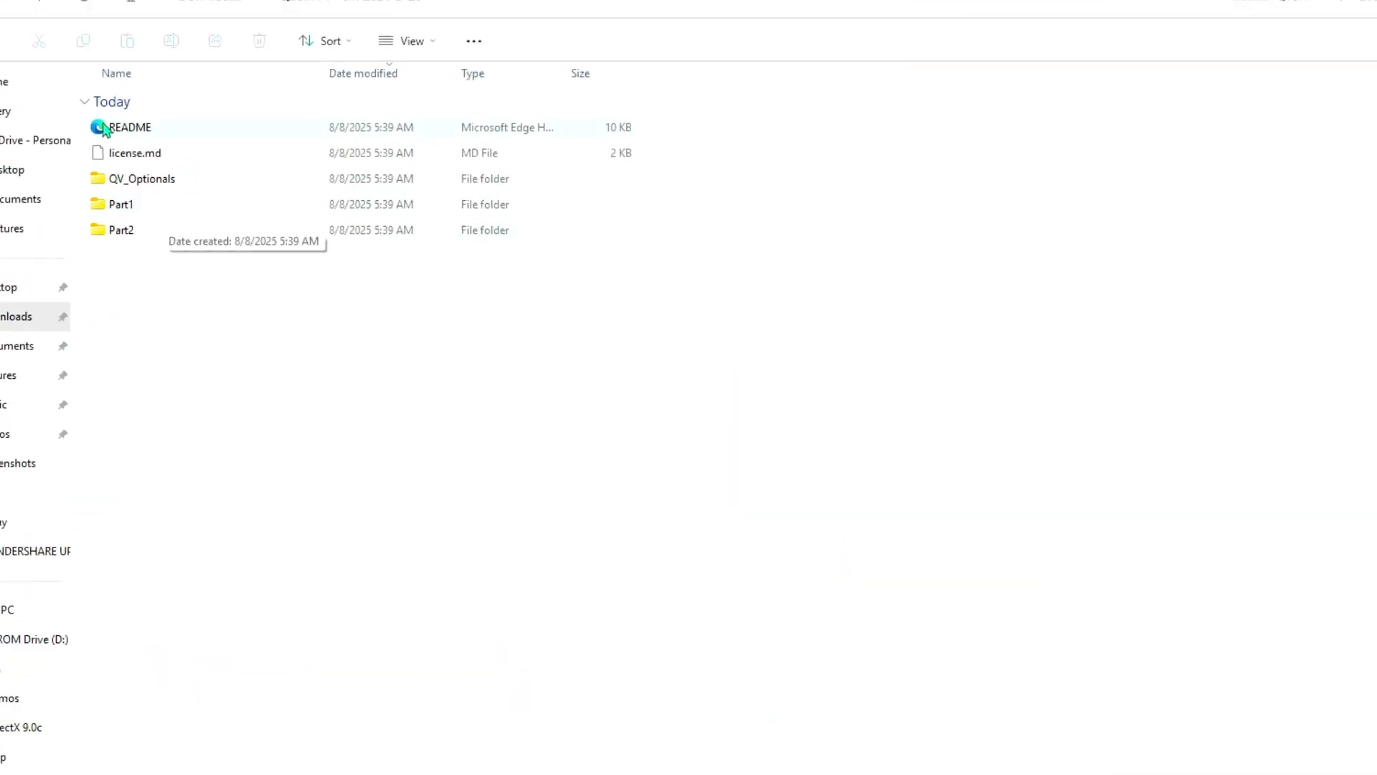
double_click(126, 203)
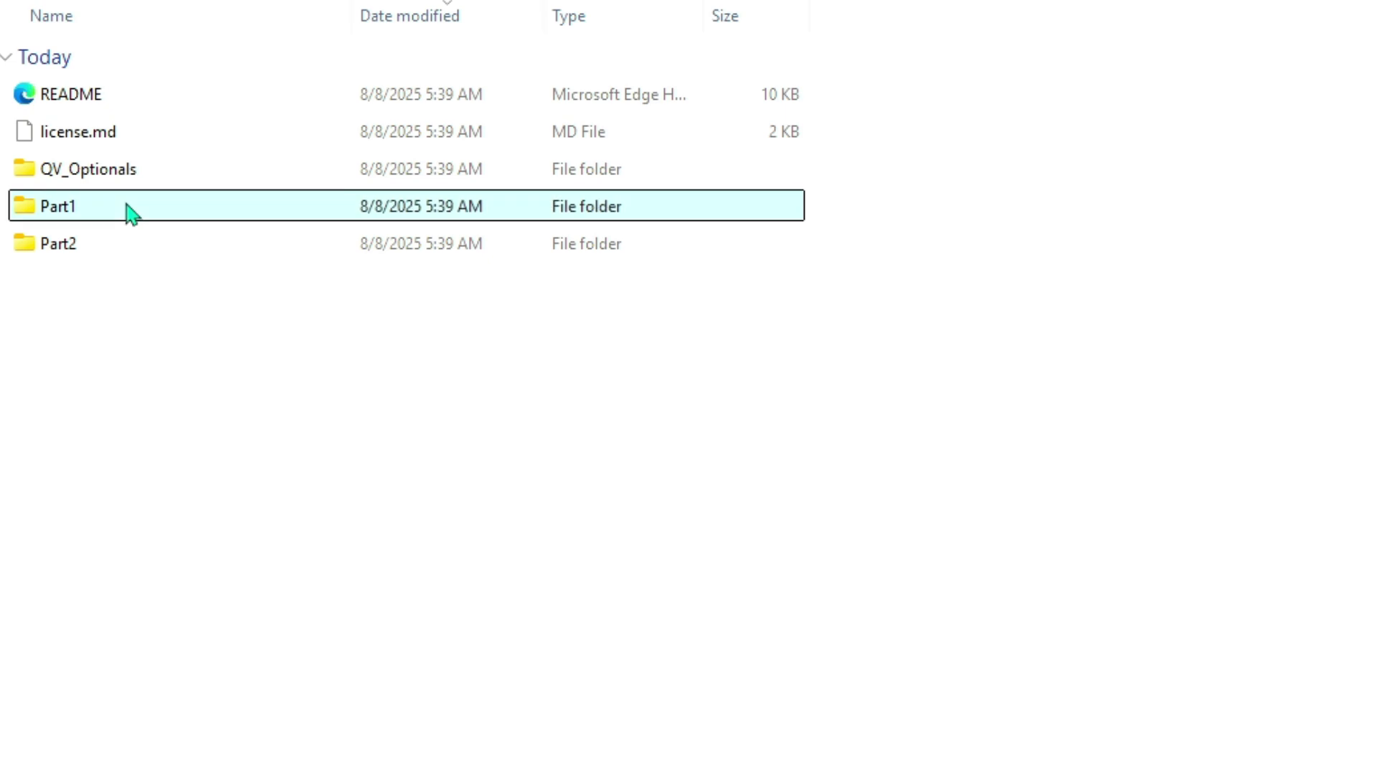
double_click(127, 93)
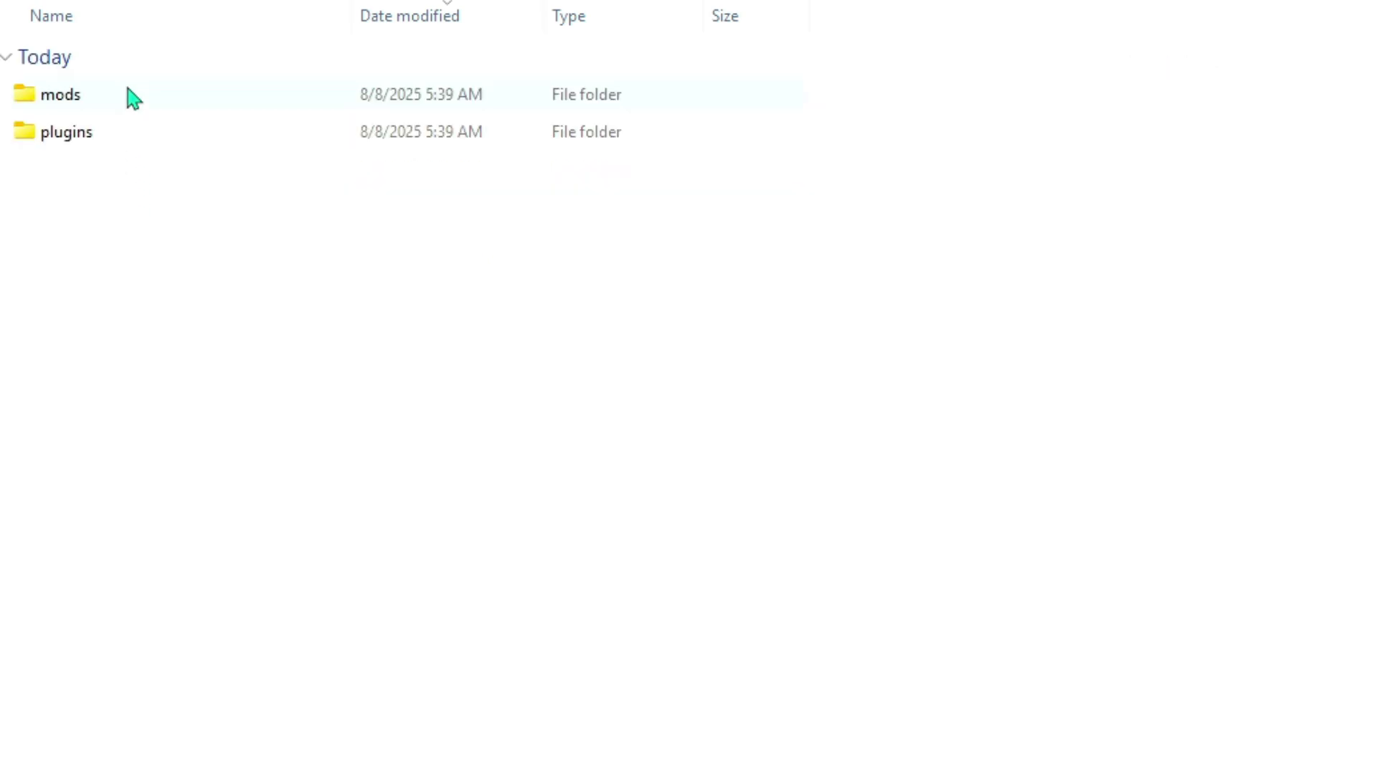
double_click(149, 98)
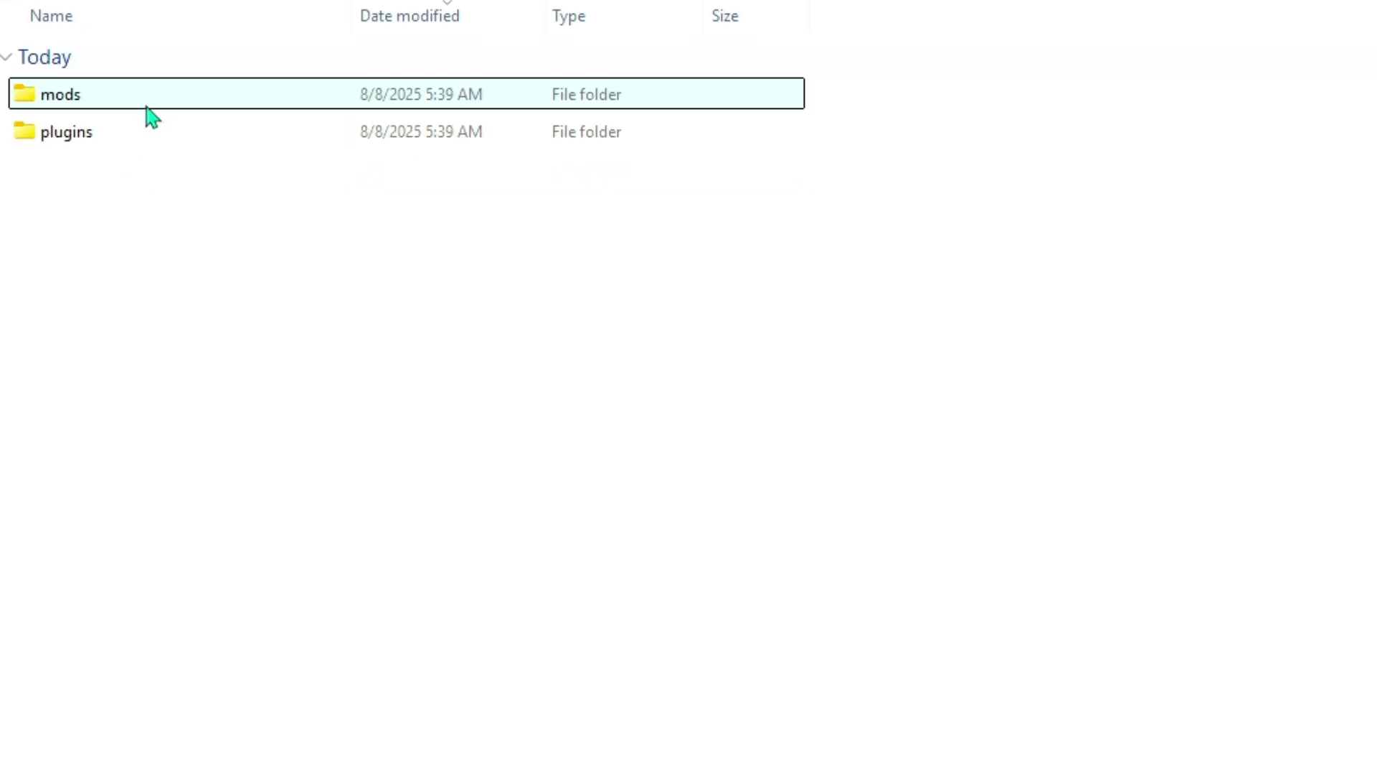
key(super+Left)
key(super+Up)
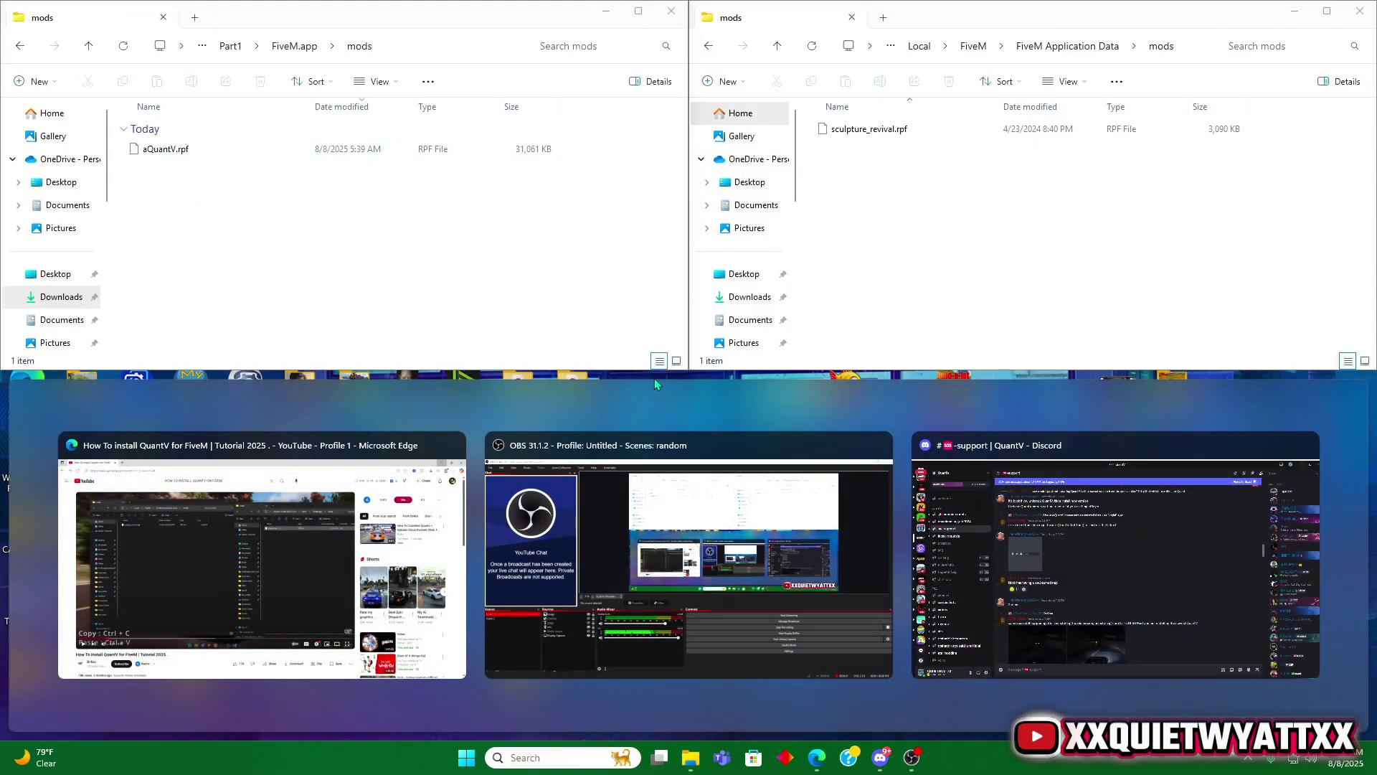
click(654, 377)
Copy aQuantV.rpf into FiveM Application Data's mods folder, then move to Part1's plugins folder.
click(201, 150)
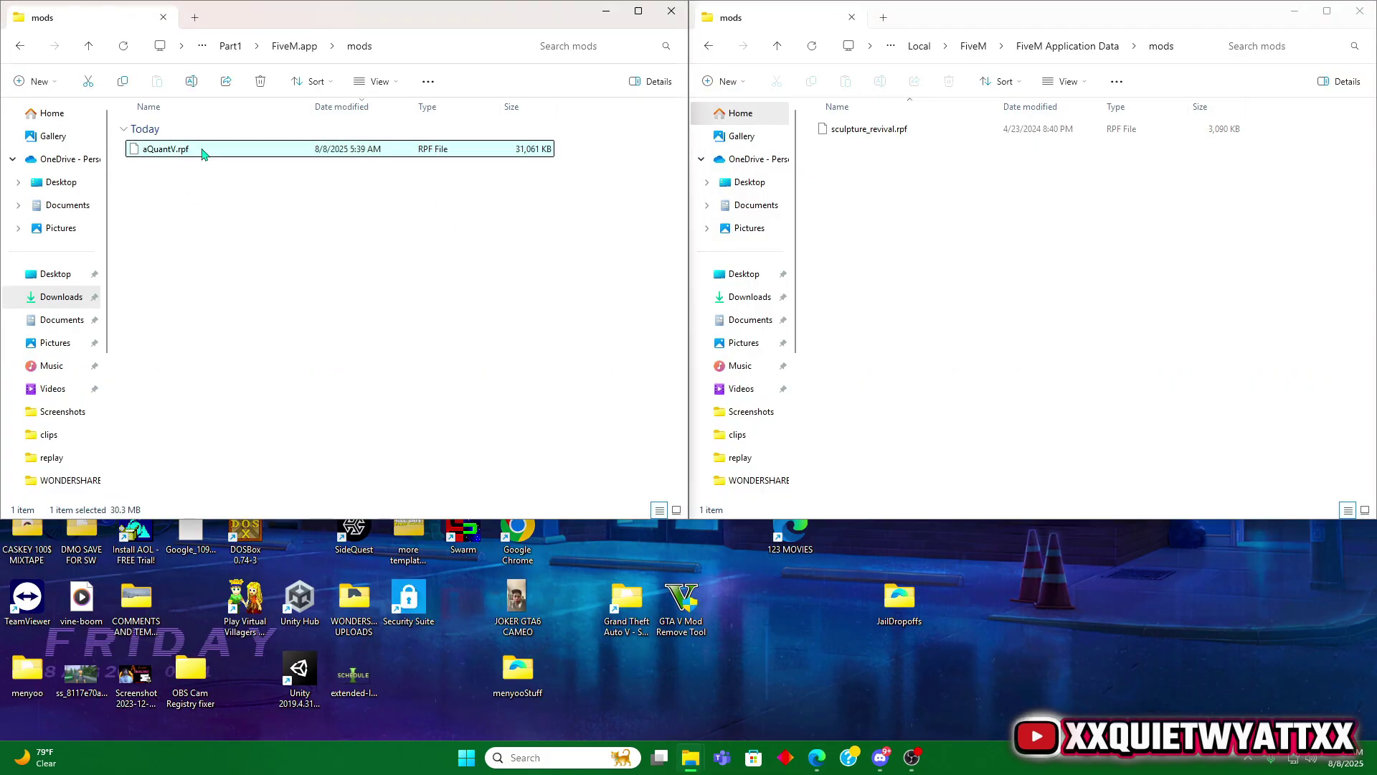
right_click(205, 154)
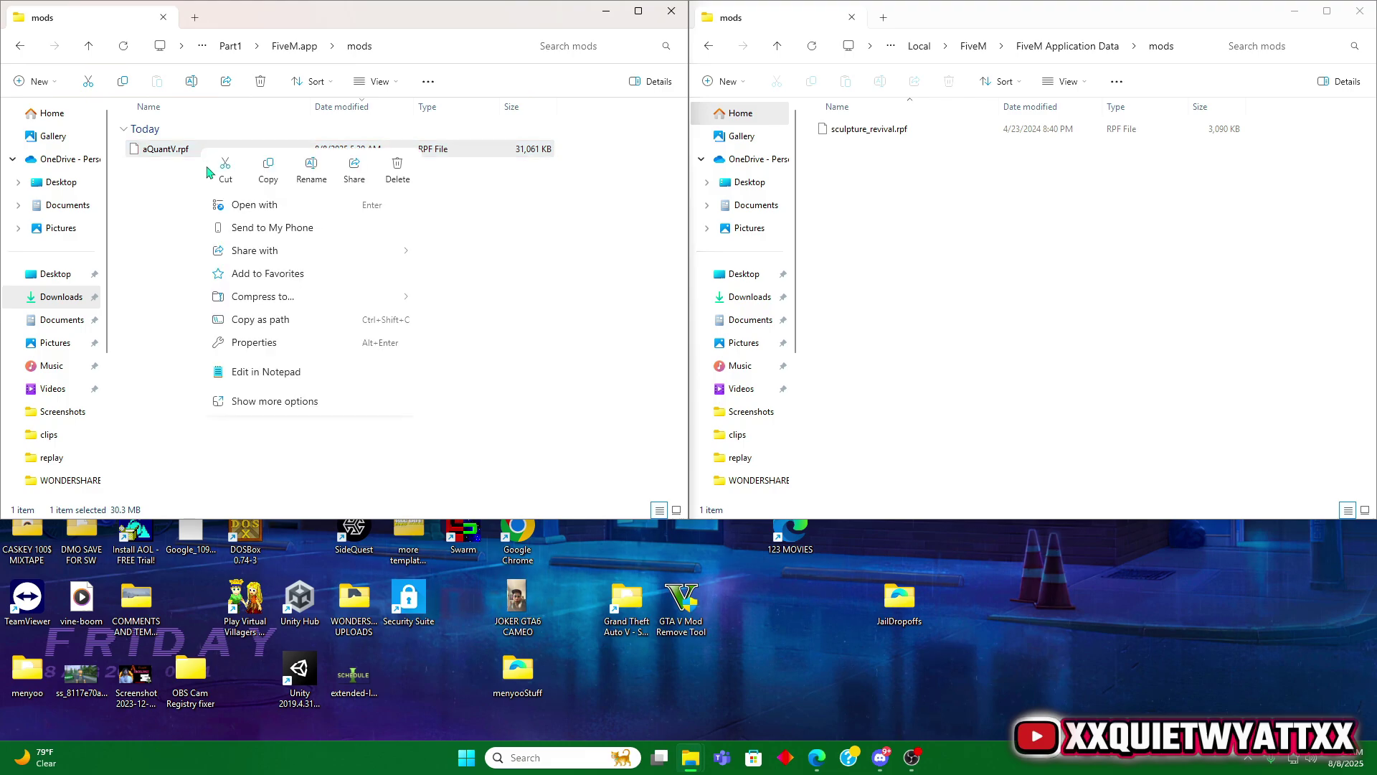
click(269, 171)
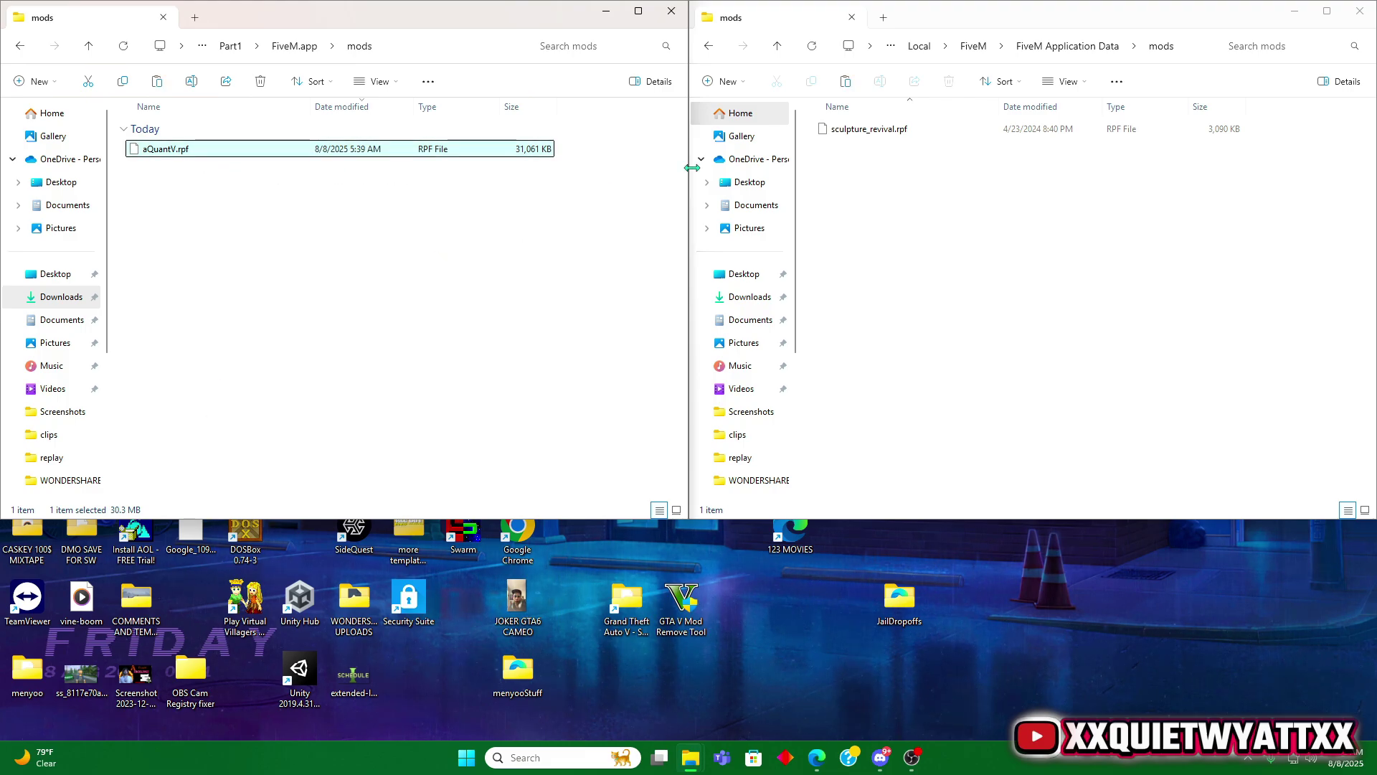
right_click(909, 188)
click(933, 203)
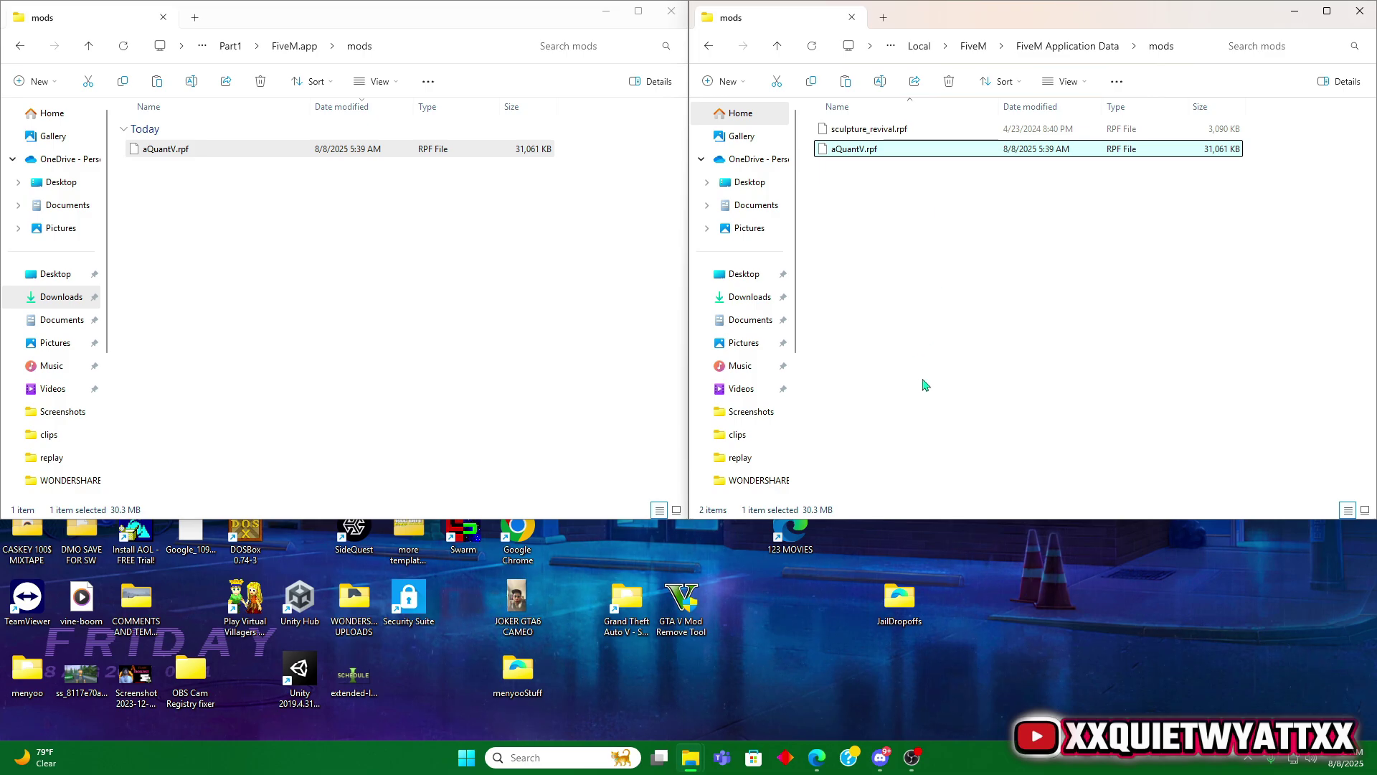
click(33, 47)
double_click(163, 173)
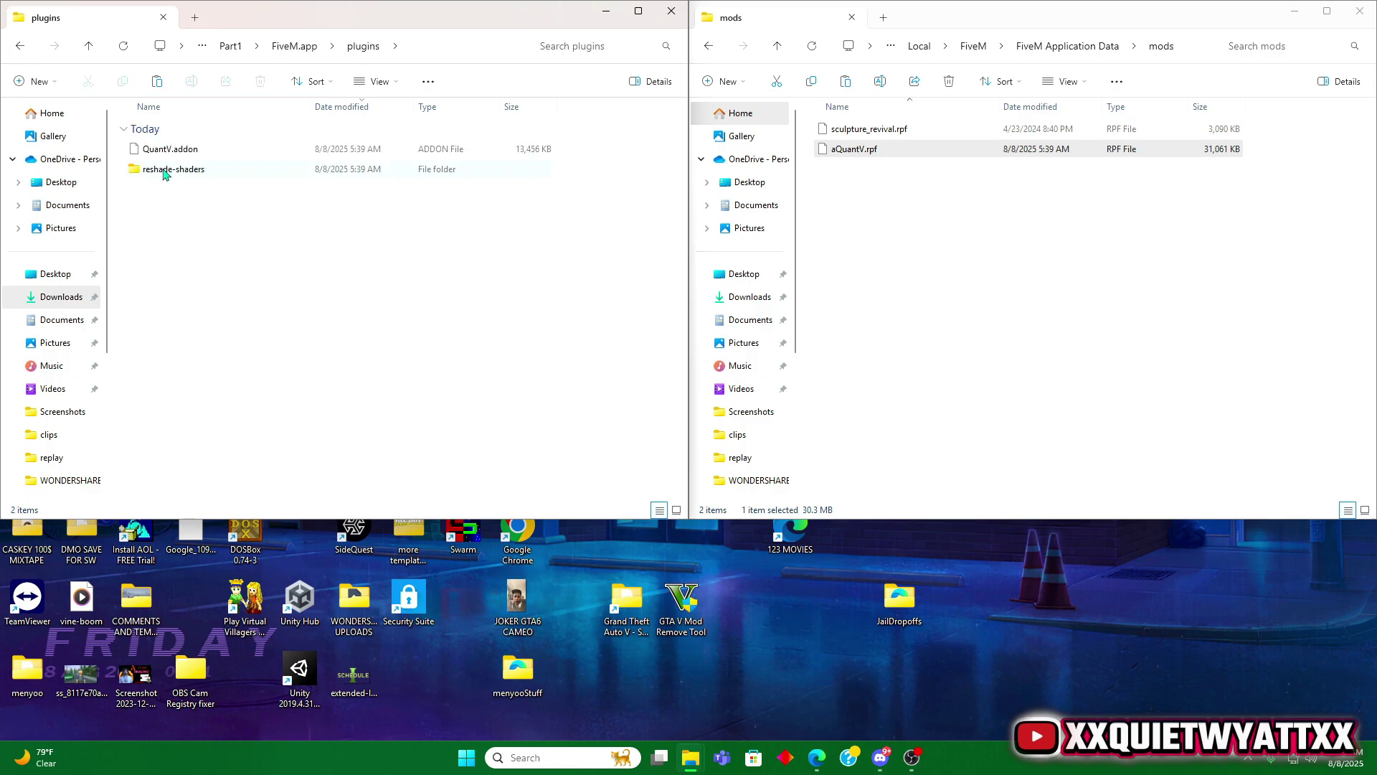
Copy QuantV.addon and reshade-shaders into FiveM Application Data's plugins folder.
click(709, 46)
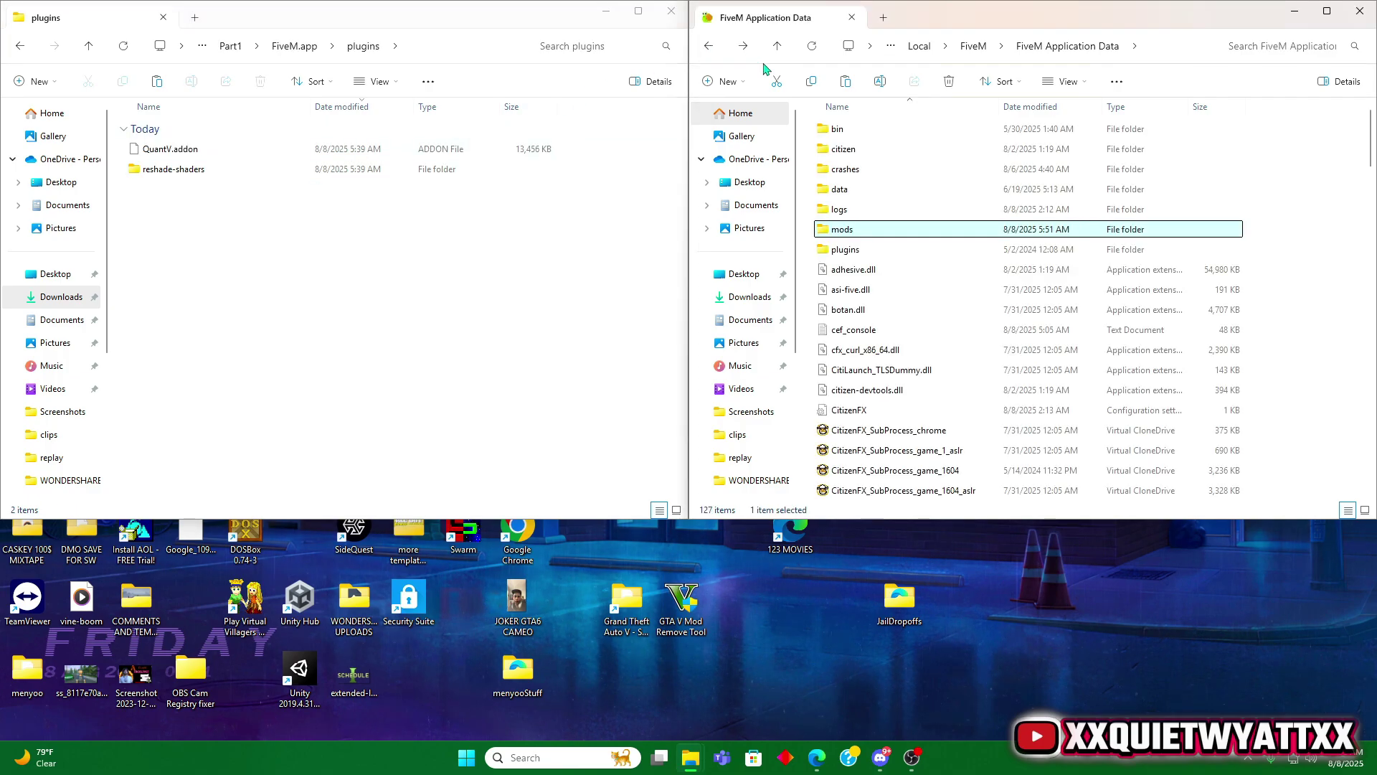
double_click(846, 249)
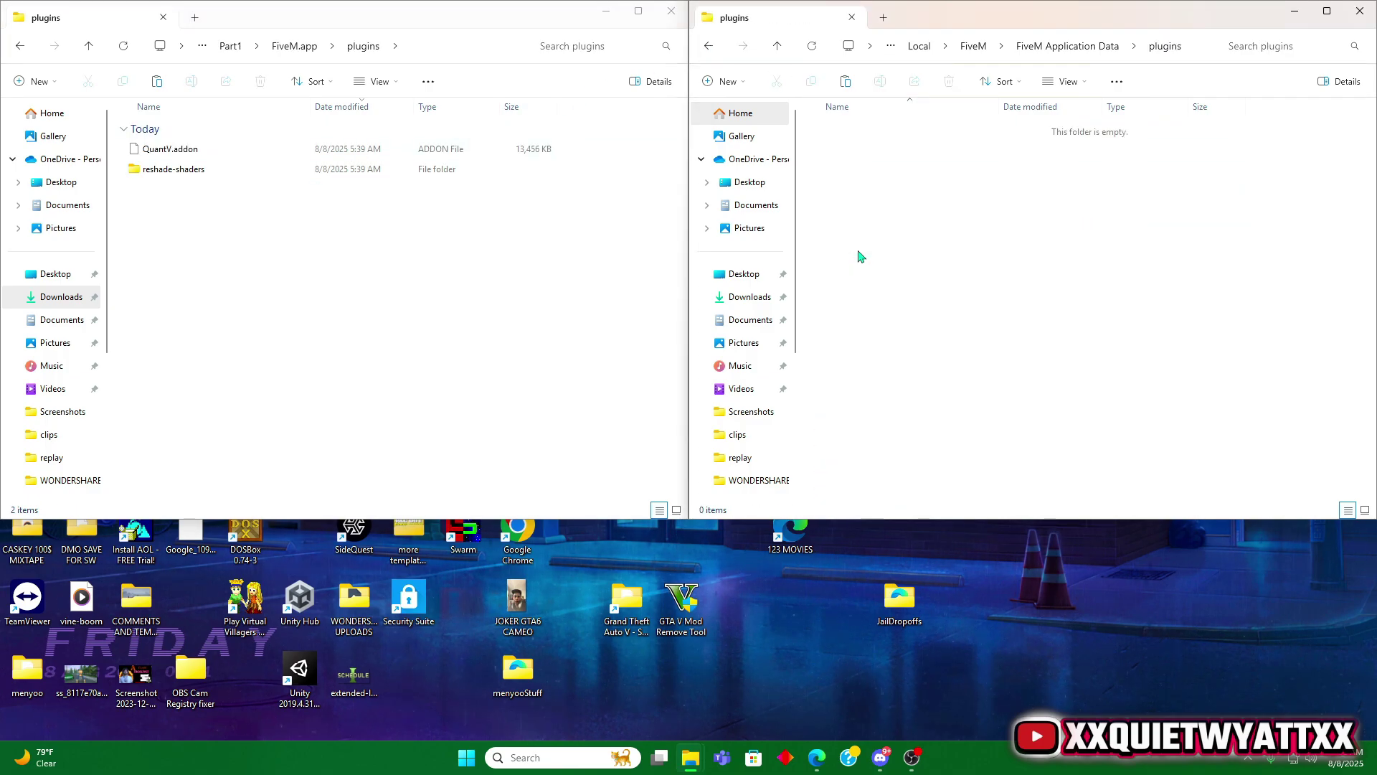
drag(208, 289, 215, 150)
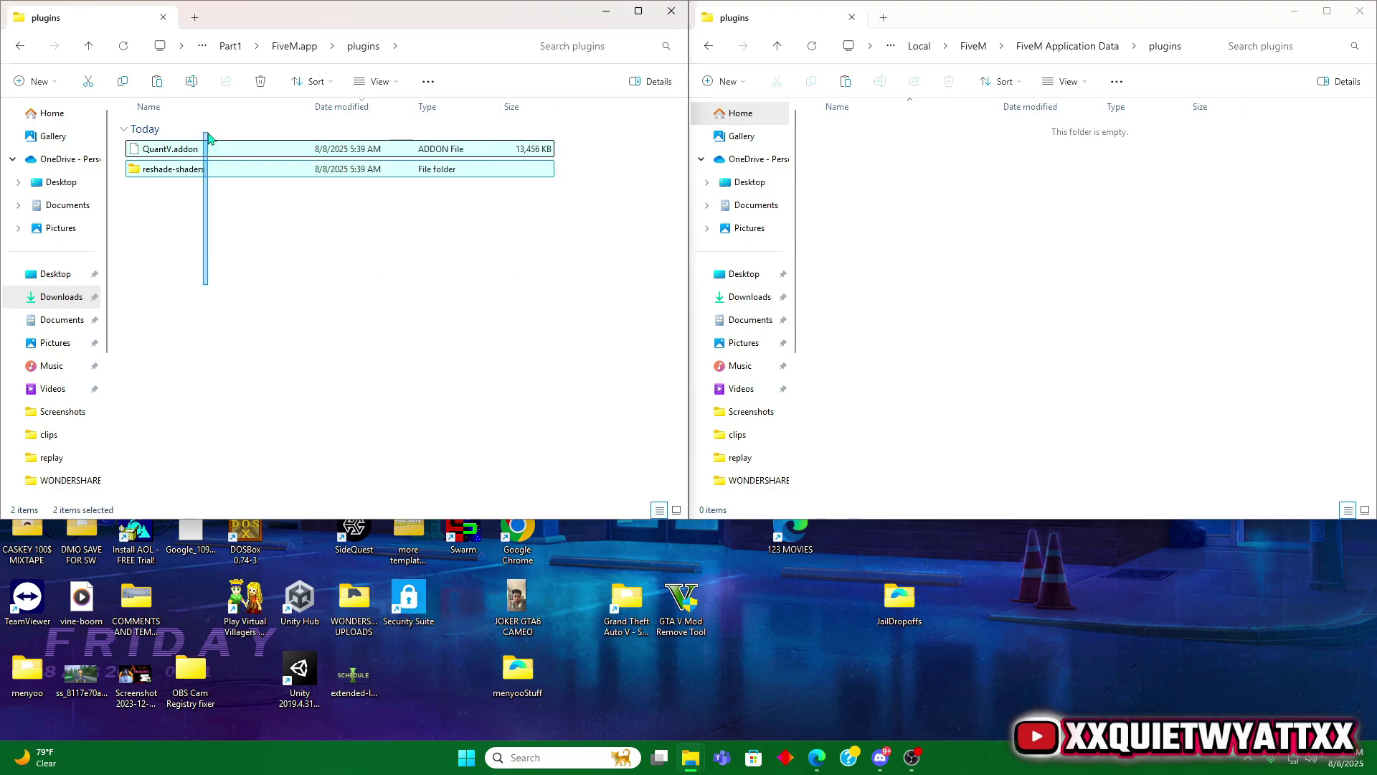
right_click(219, 152)
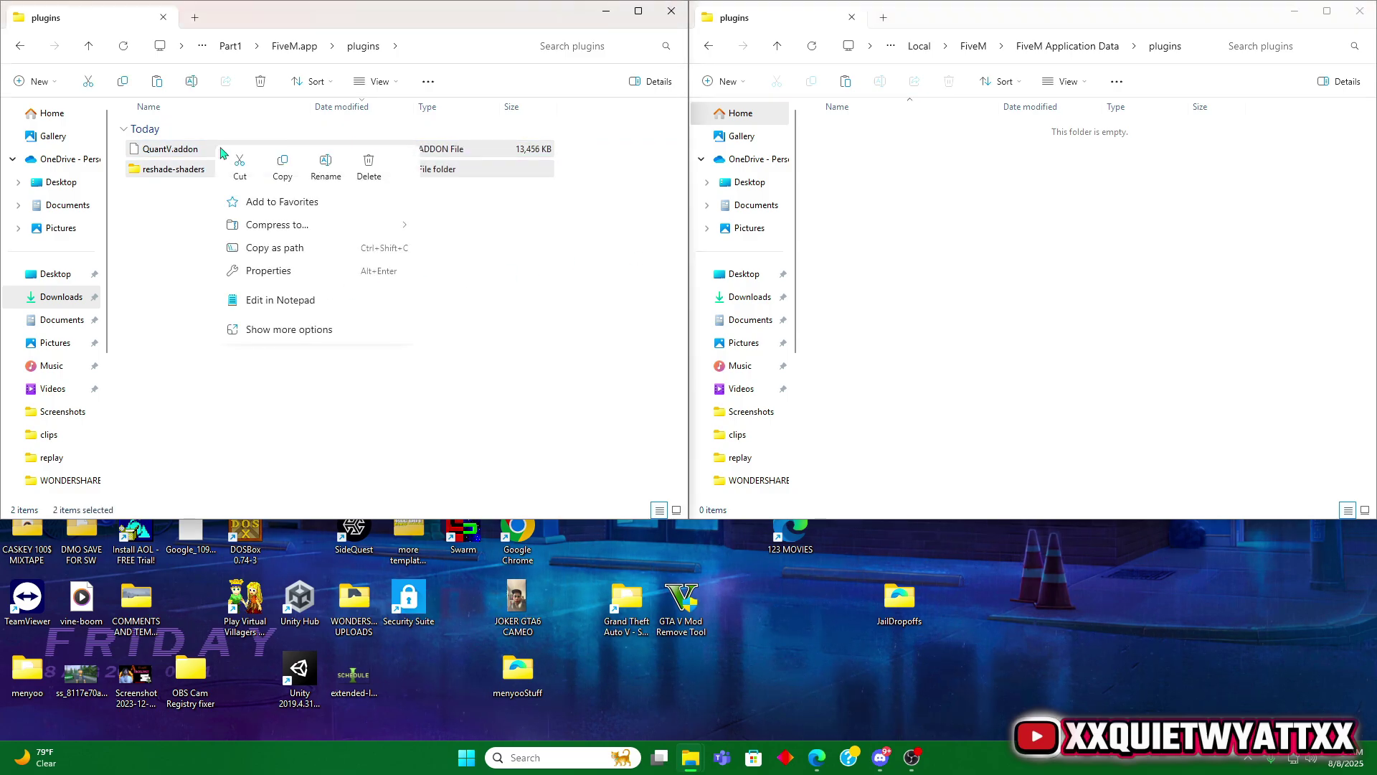
click(282, 172)
right_click(936, 202)
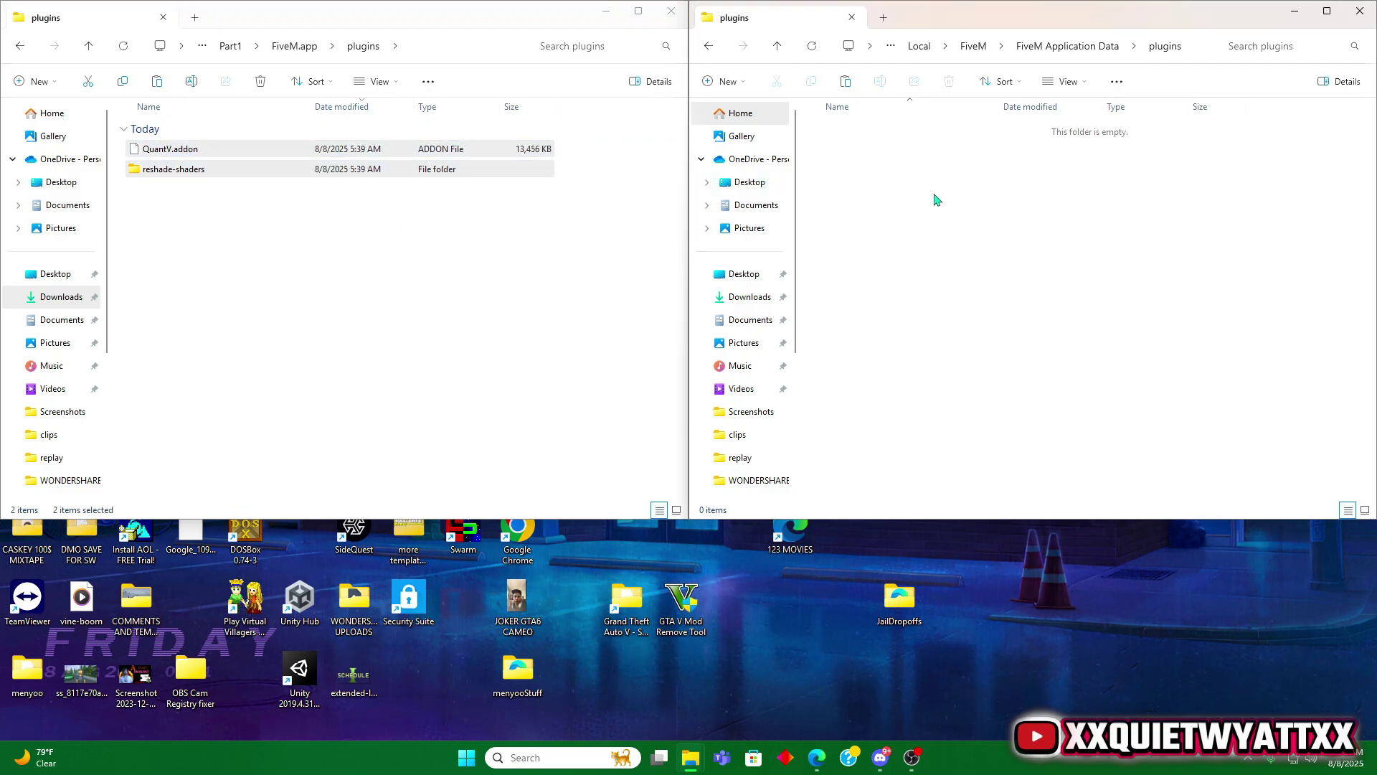
click(957, 215)
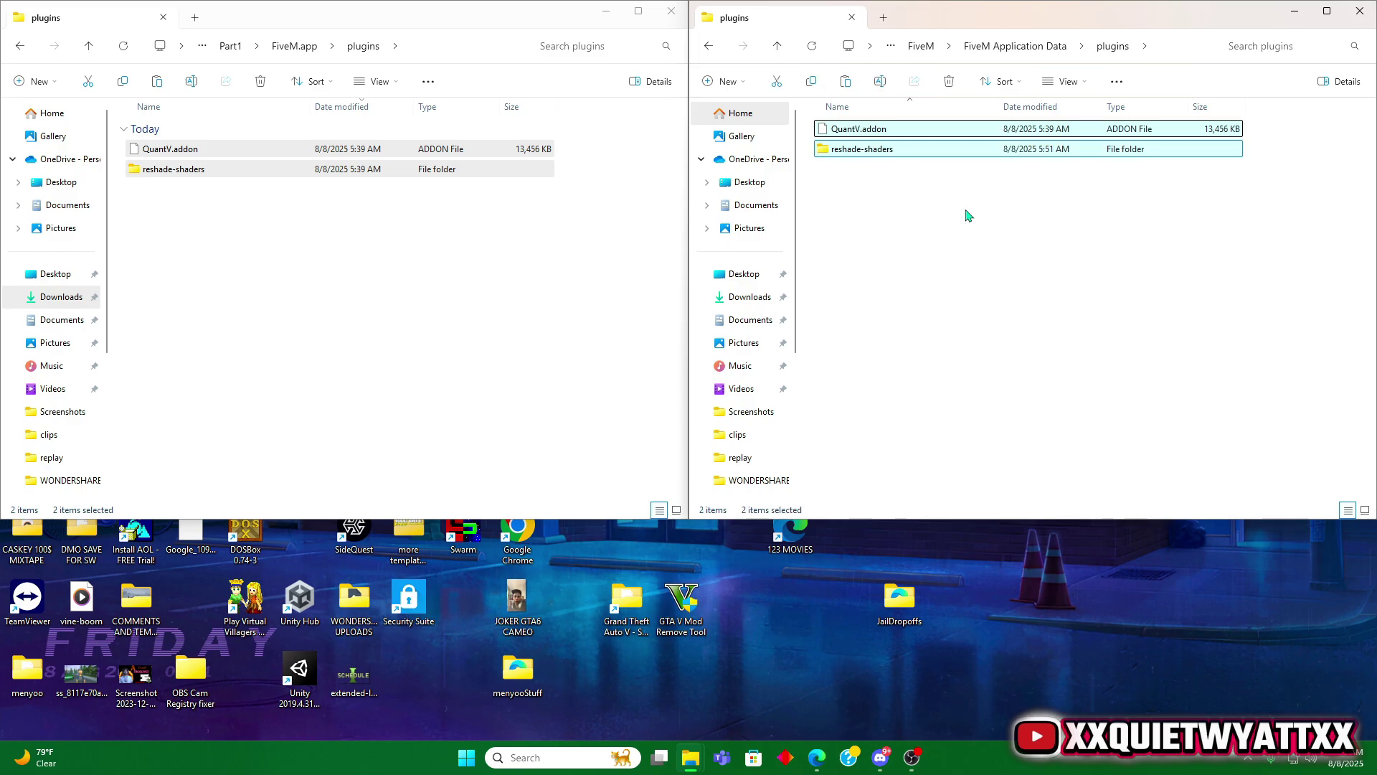
Navigate back up to the QuantV FiveM 2024-9-20 folder.
click(20, 47)
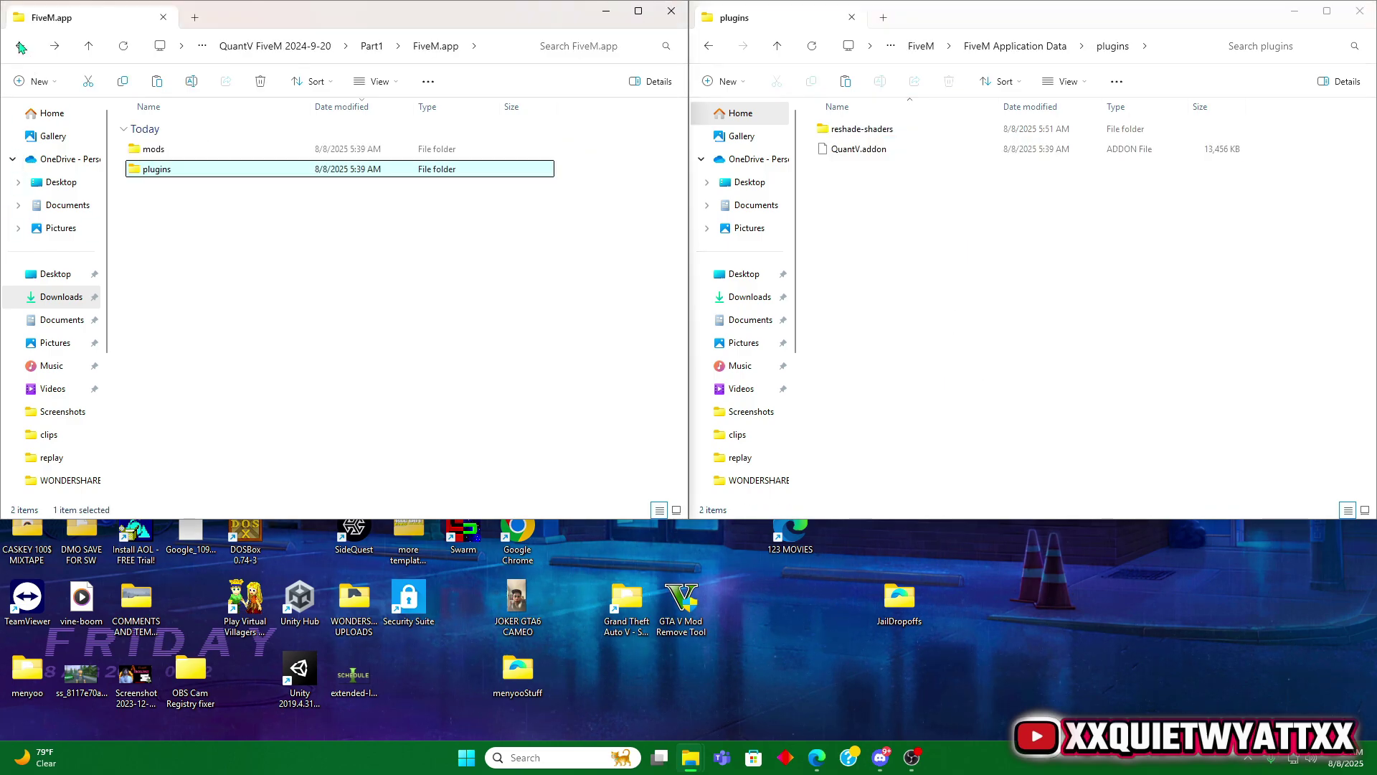
click(21, 46)
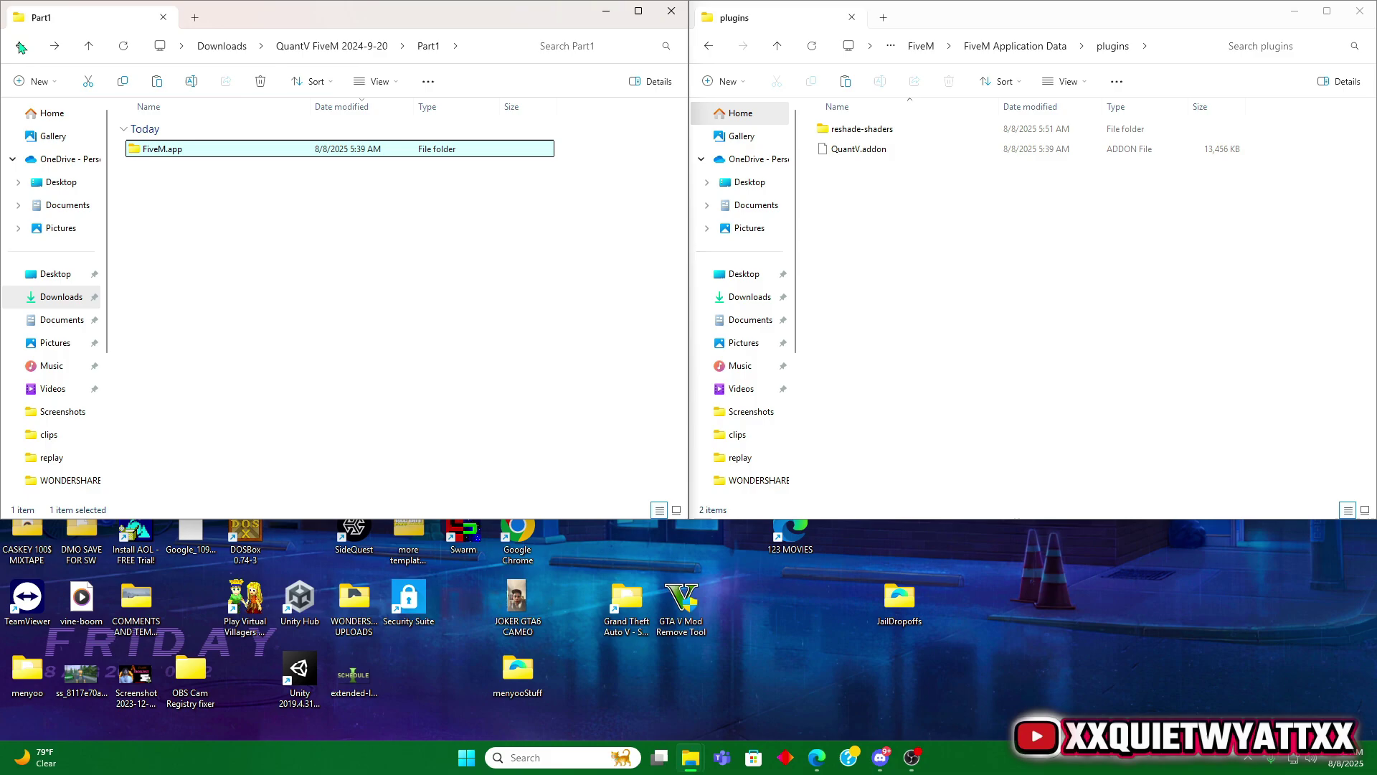
click(20, 46)
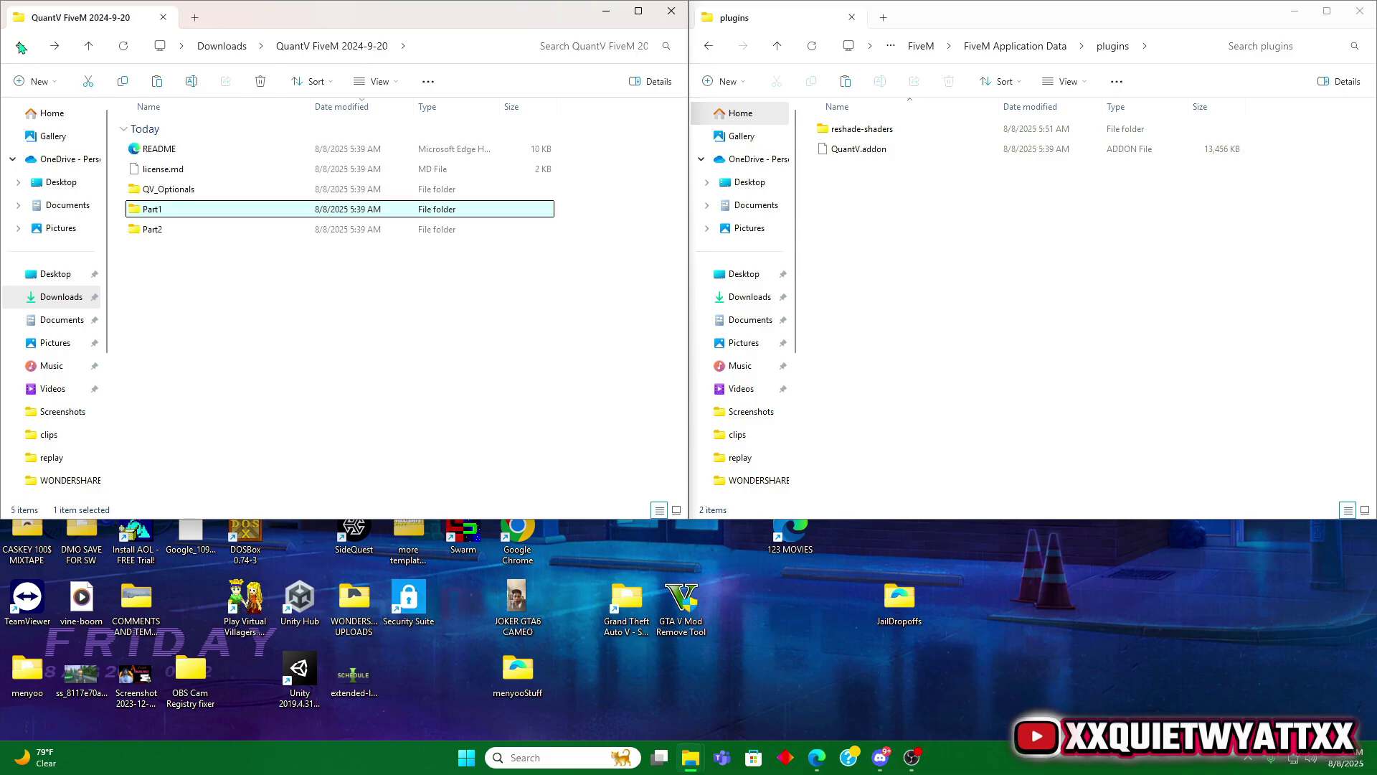
Copy dxgi.dll and LICENSE.md from Part2's NUI in-process GPU on option into FiveM's plugins.
double_click(193, 230)
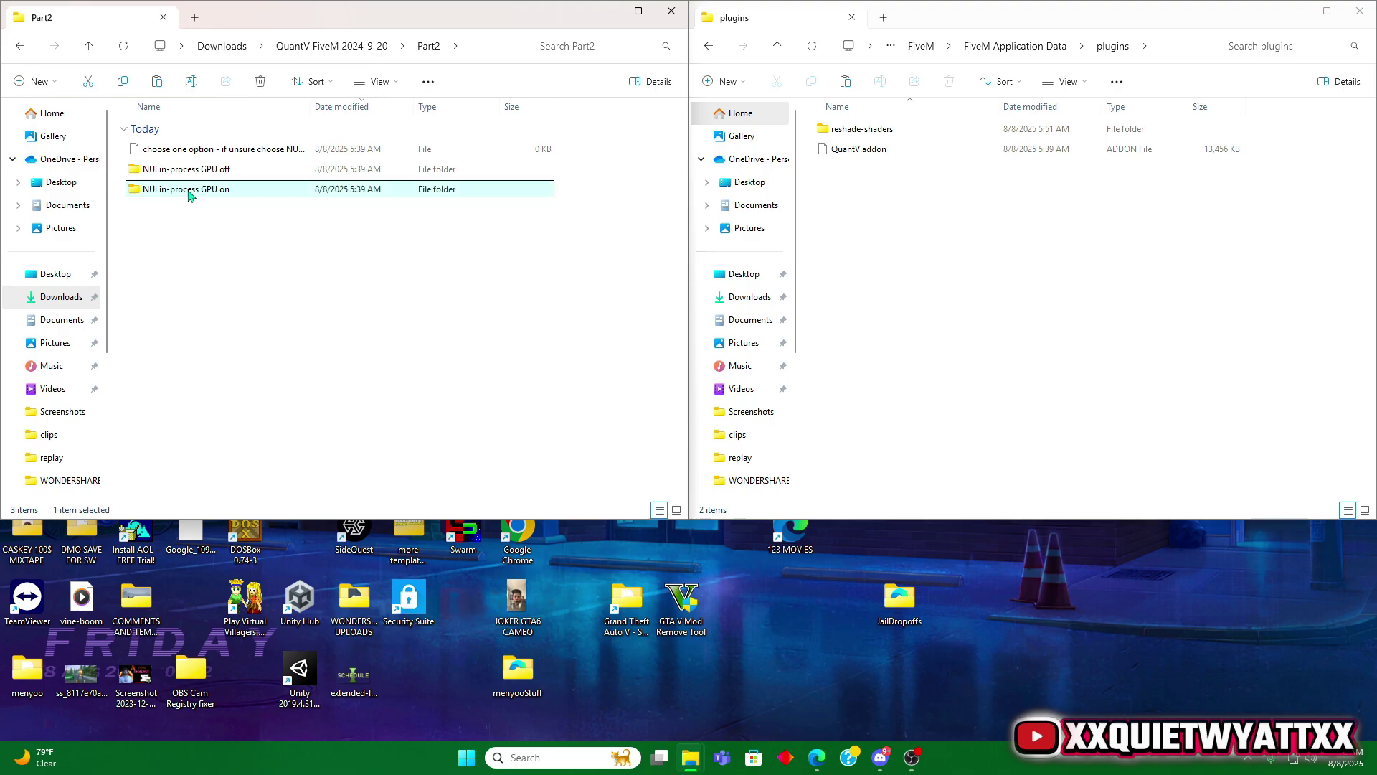
double_click(188, 190)
double_click(191, 152)
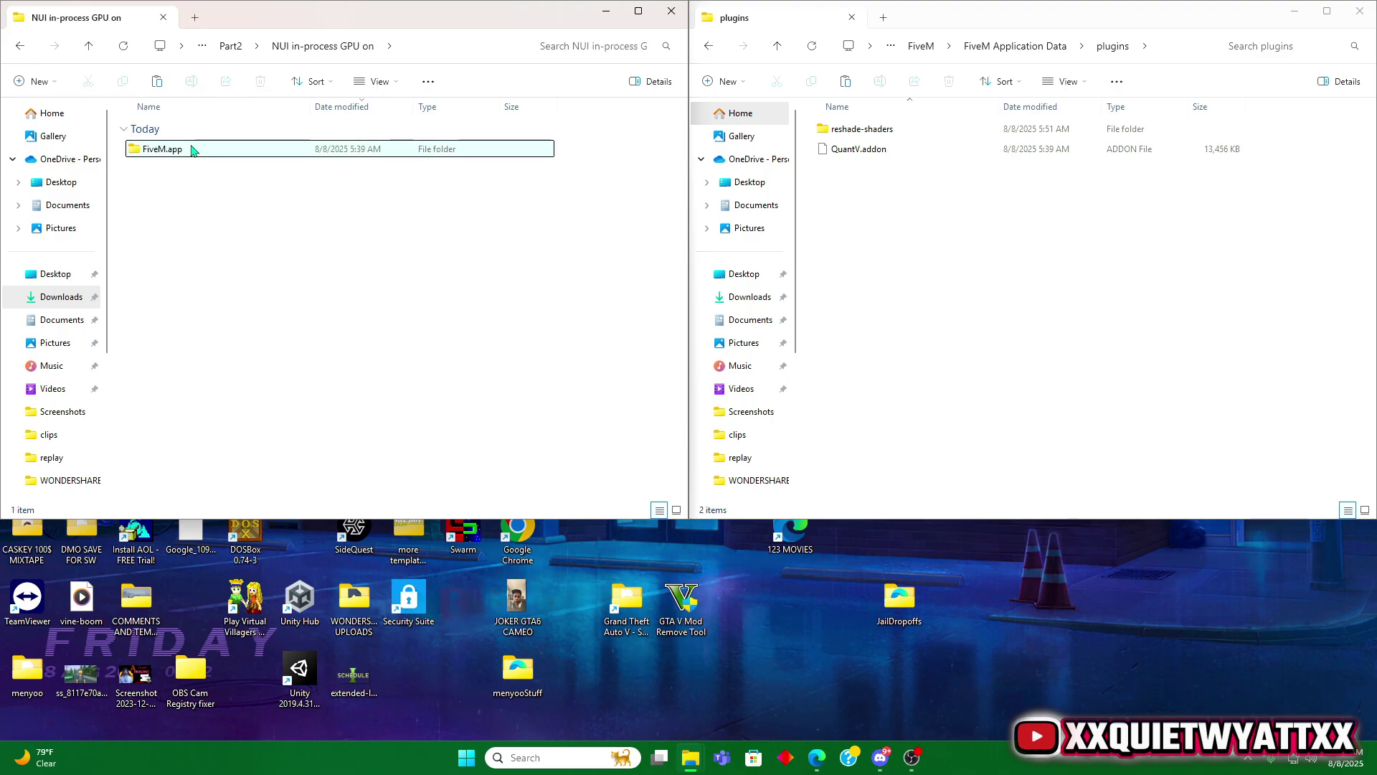
double_click(192, 150)
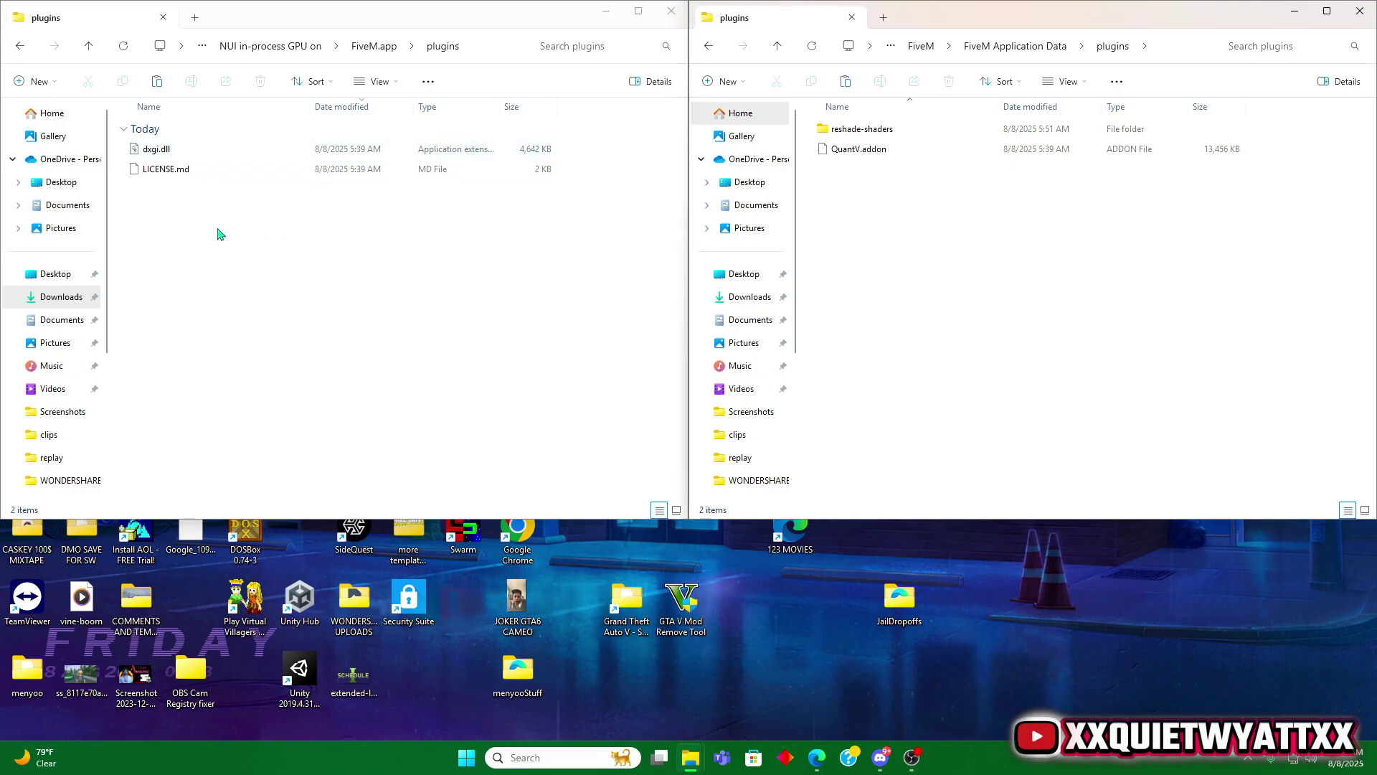
drag(218, 226, 266, 123)
right_click(243, 155)
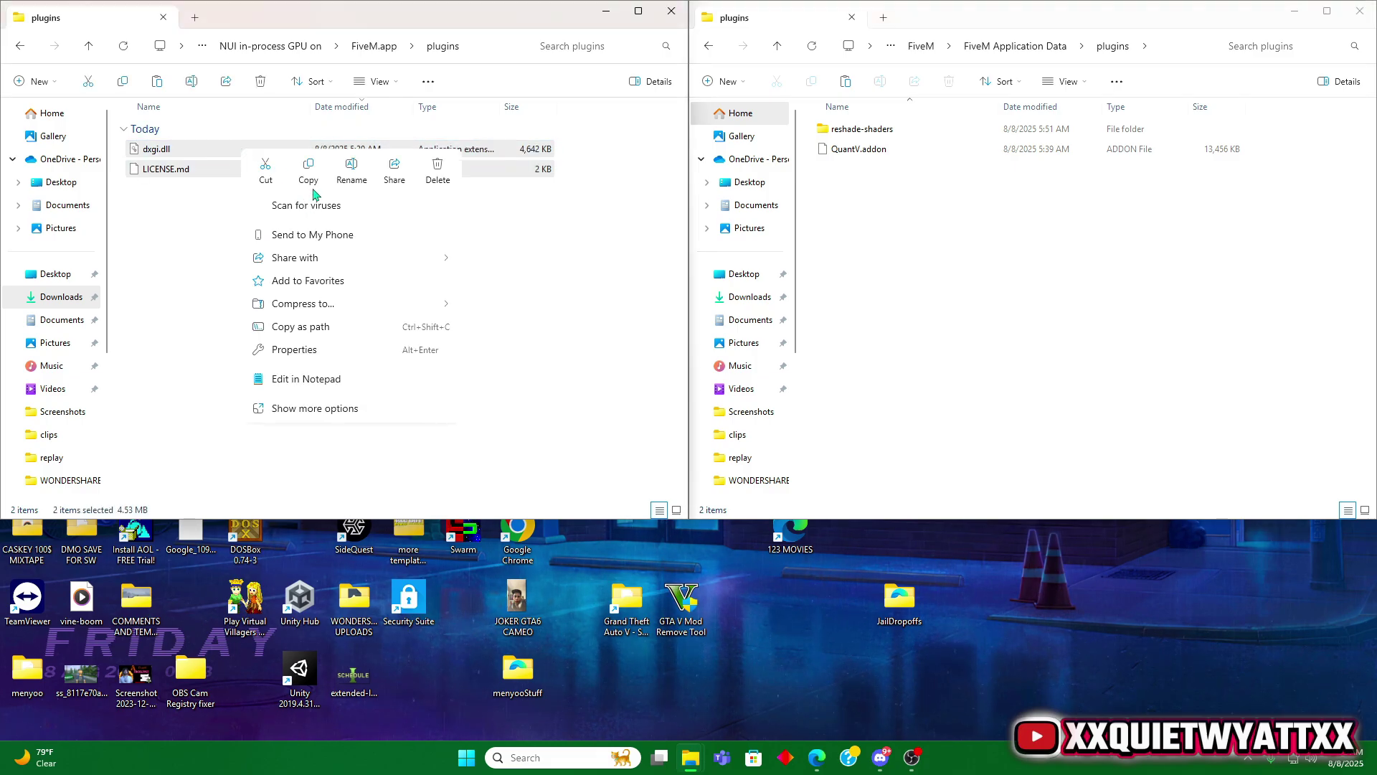
click(318, 176)
right_click(901, 233)
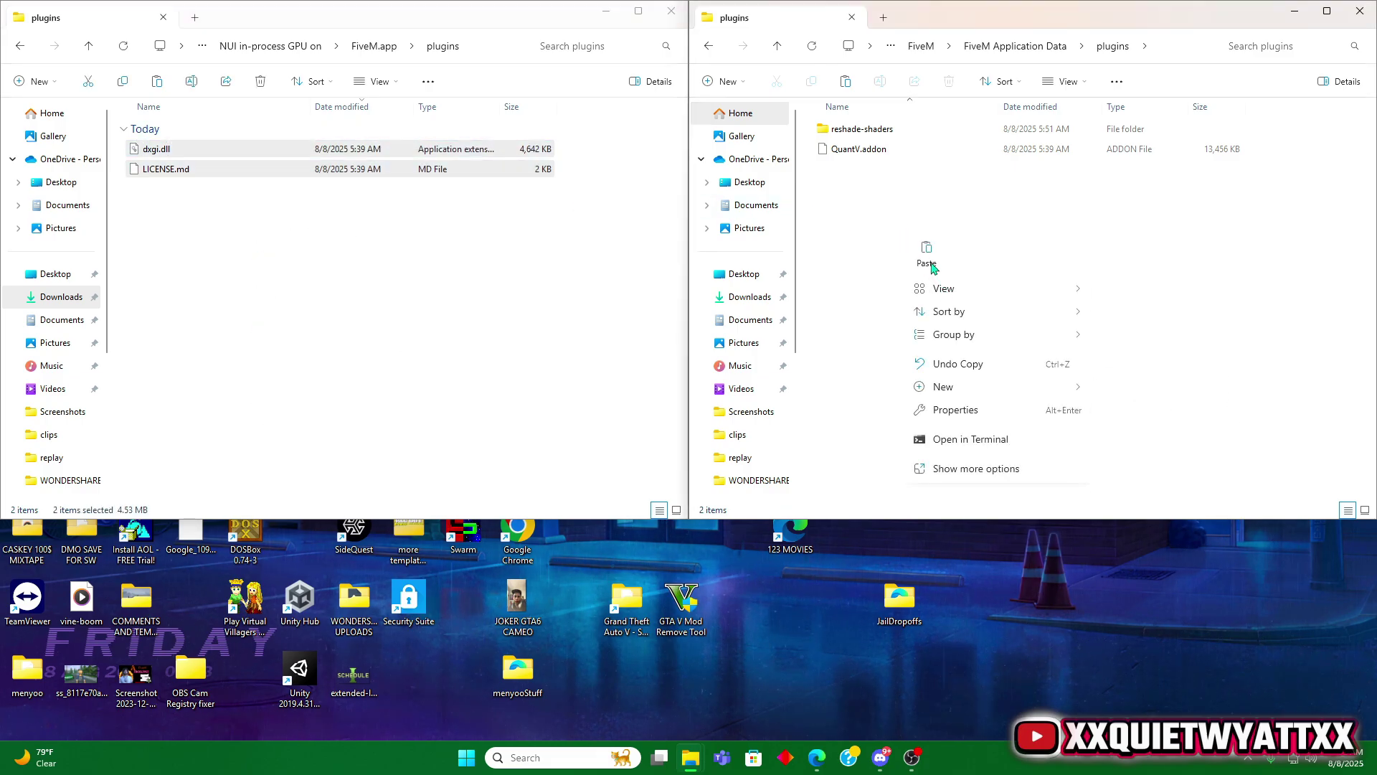
click(927, 263)
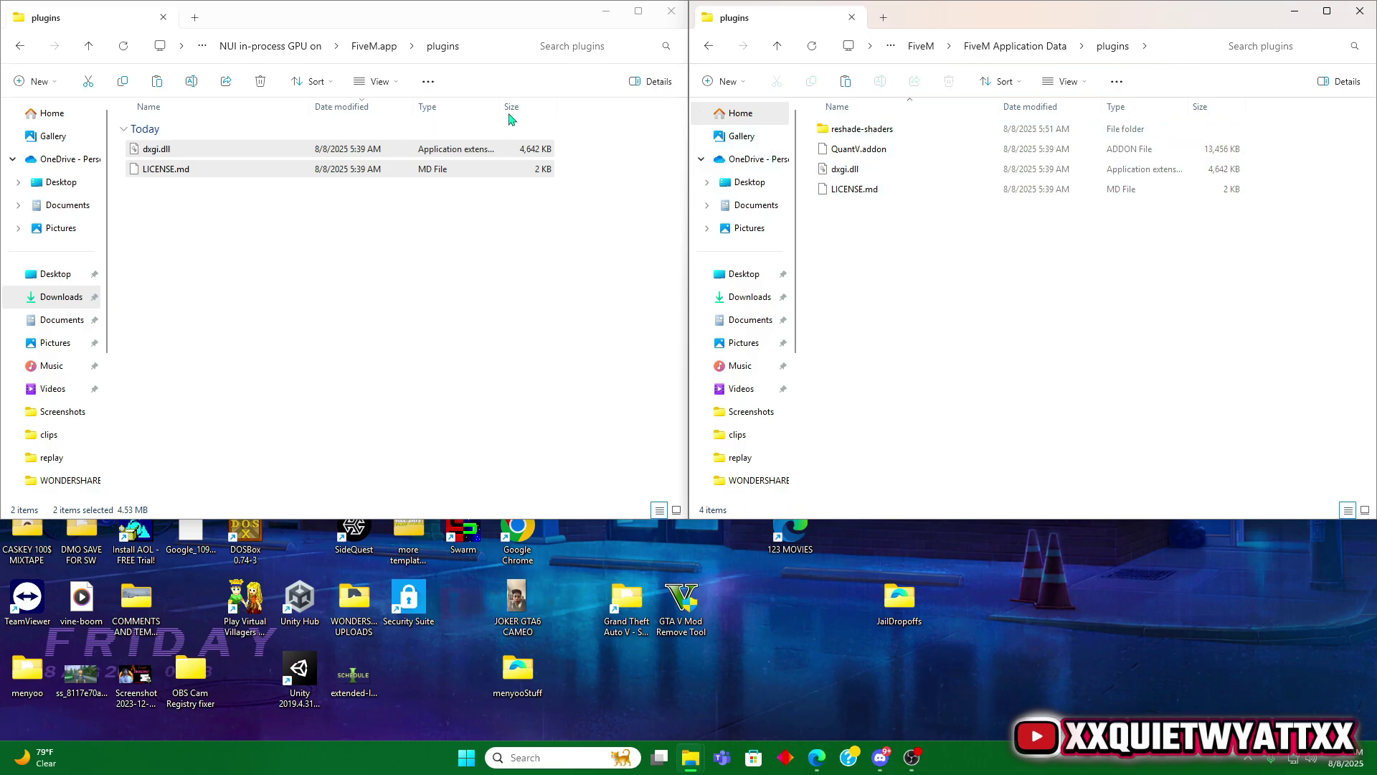
Return to QV_Optionals on the left and FiveM Application Data's mods folder on the right.
click(19, 52)
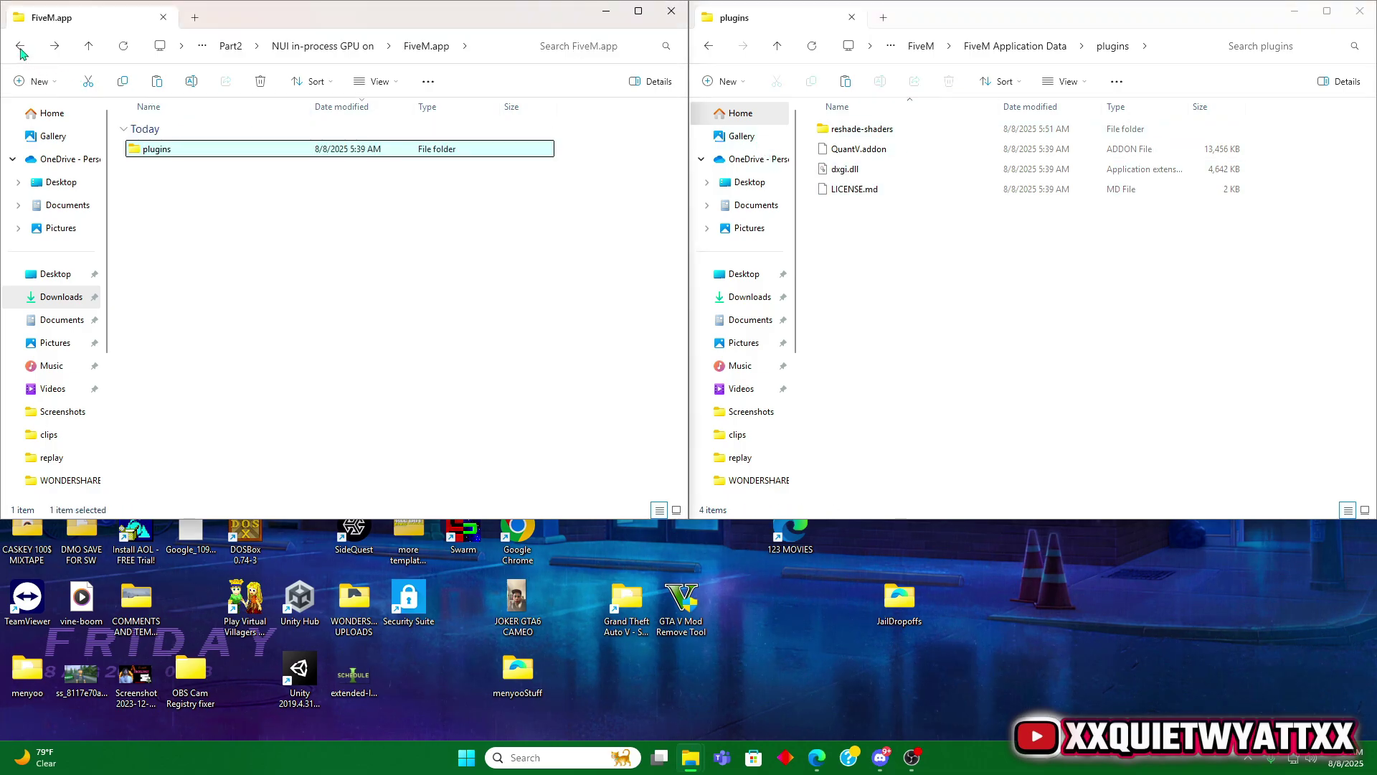
click(19, 52)
click(20, 51)
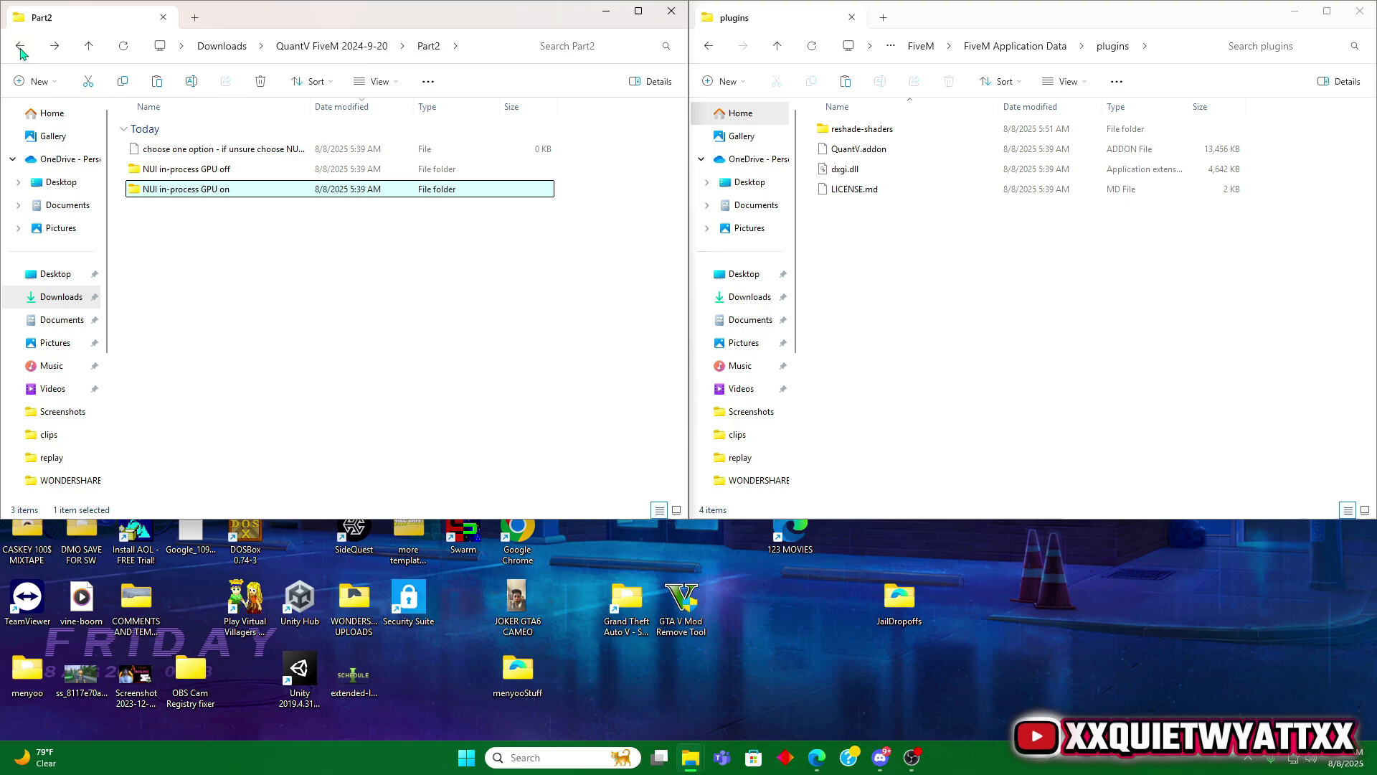
click(20, 53)
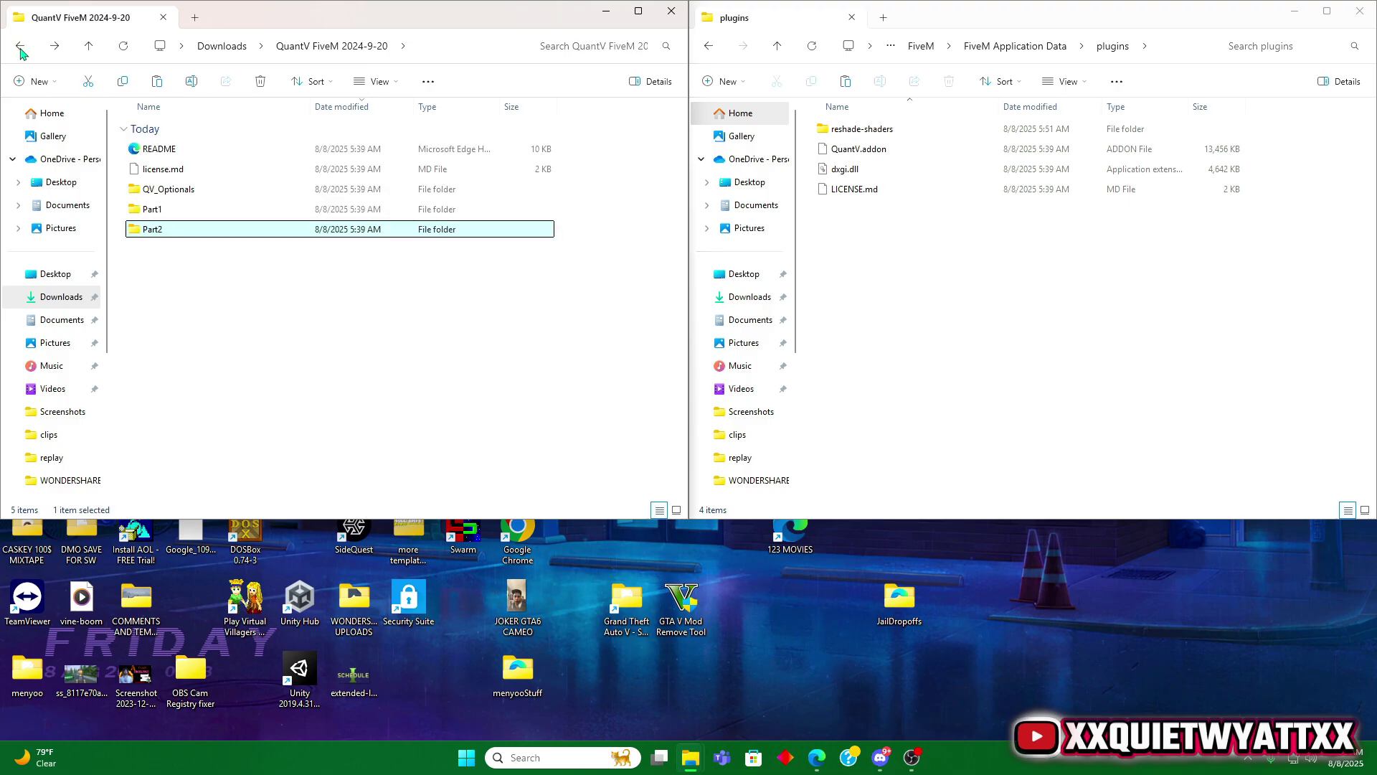
double_click(167, 192)
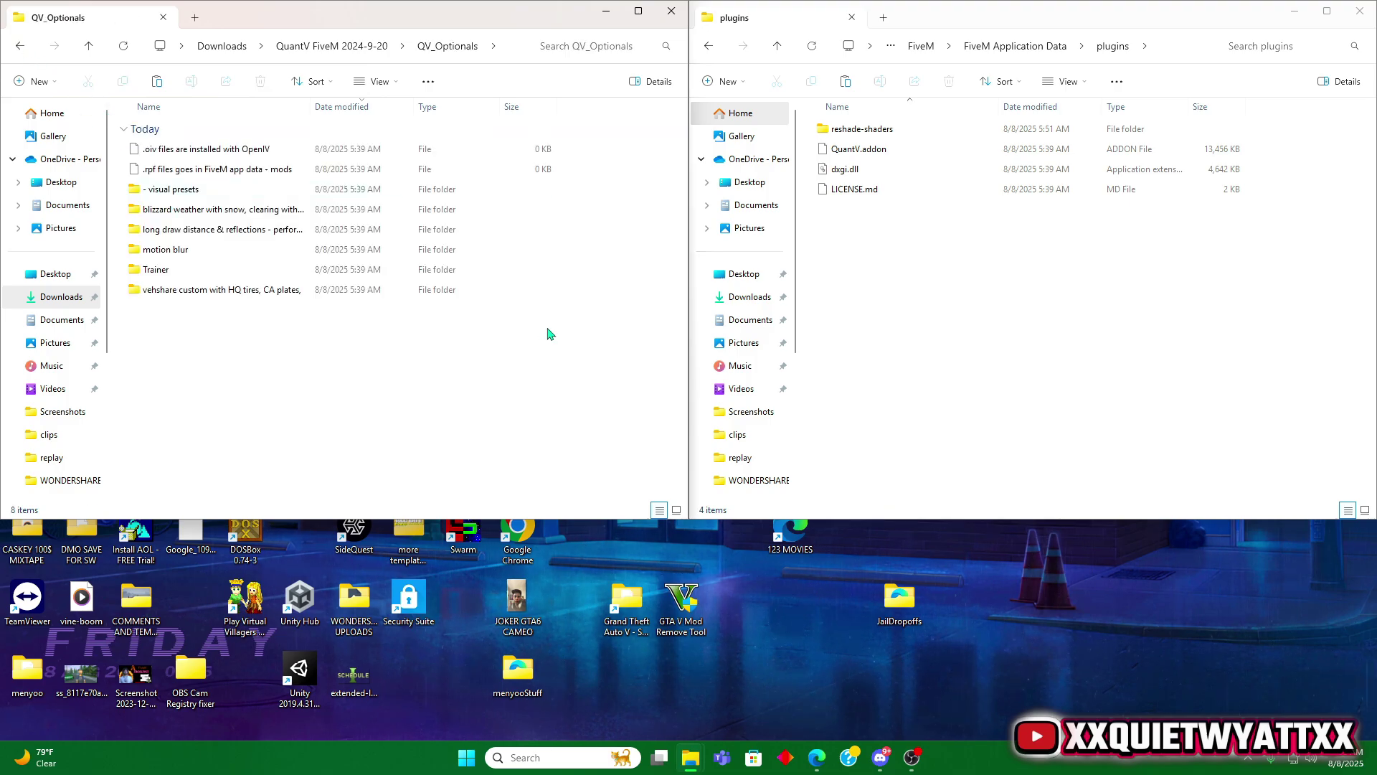
click(708, 46)
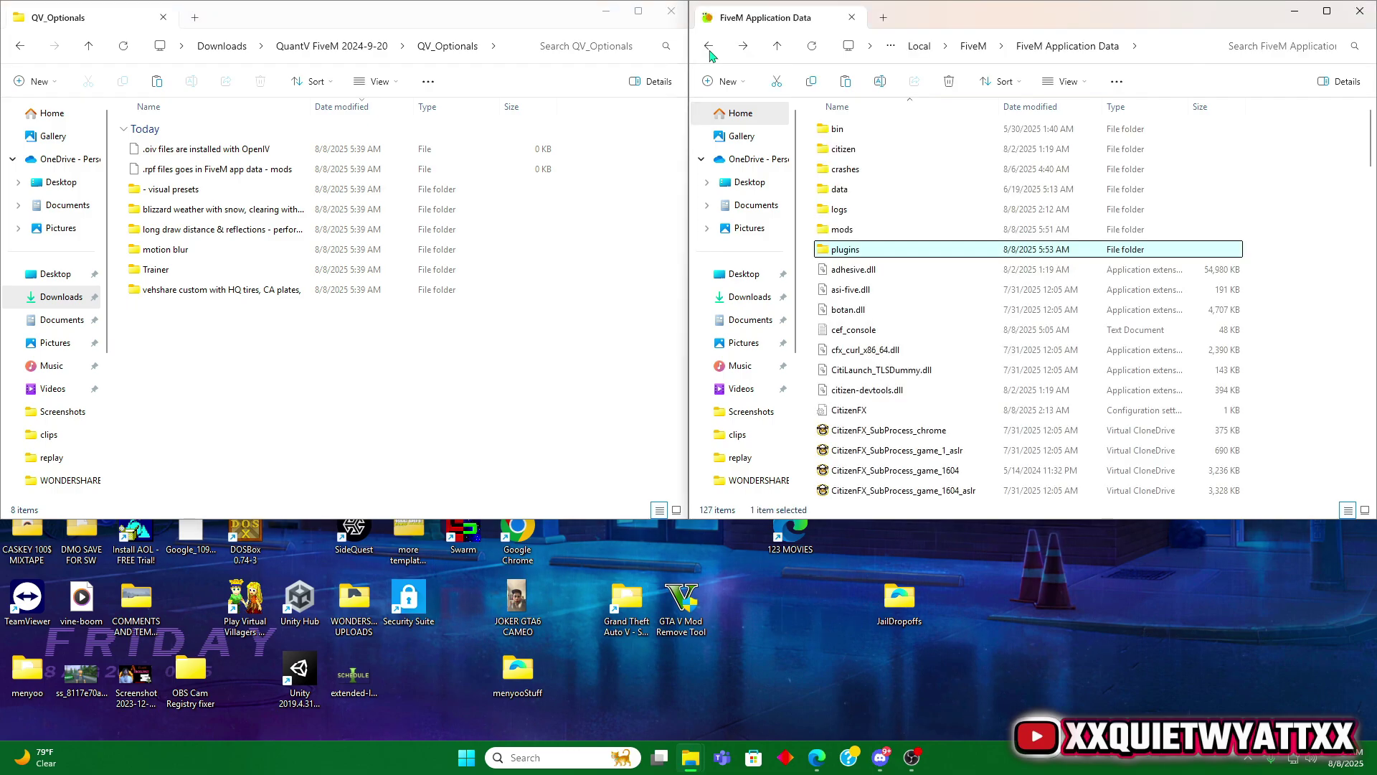
double_click(841, 229)
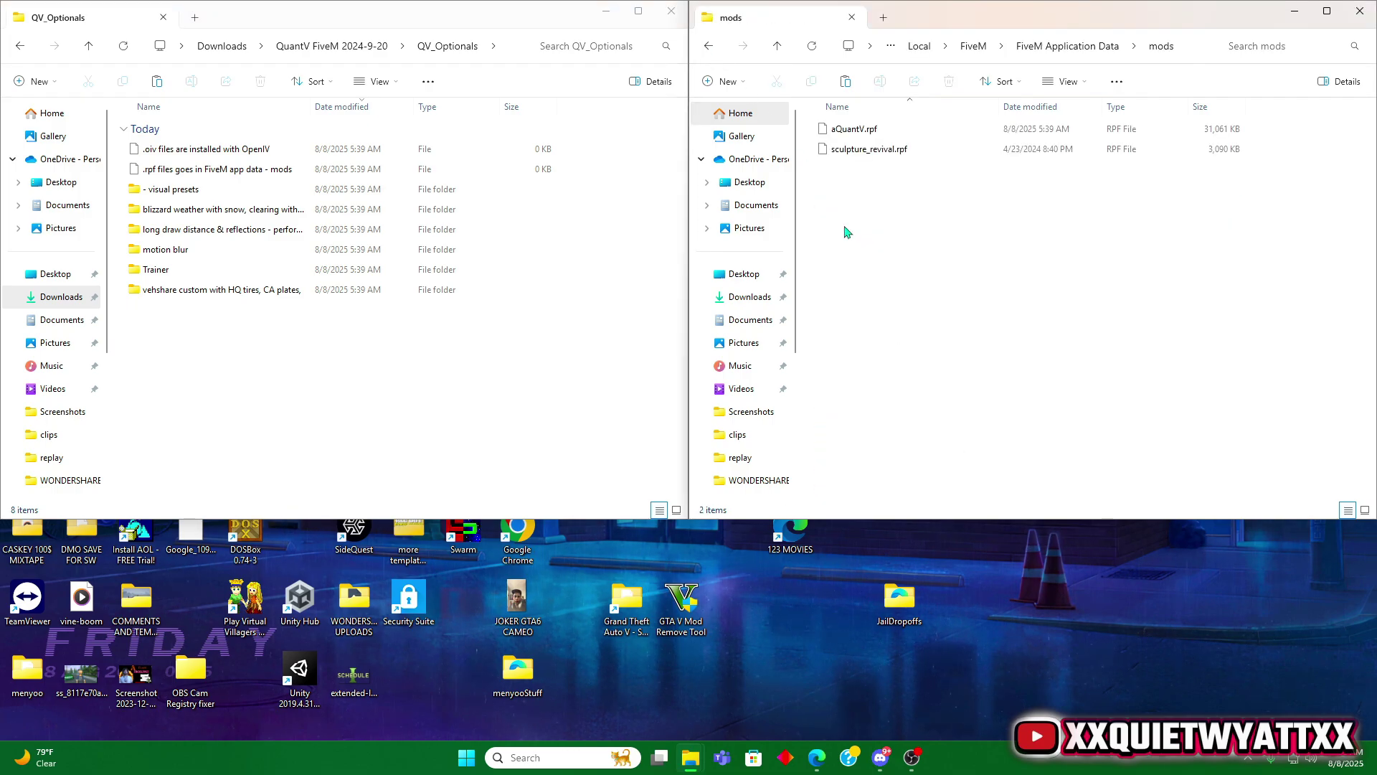
Copy the blizzard weather option's .rpf into FiveM's mods and return to QV_Optionals.
double_click(273, 212)
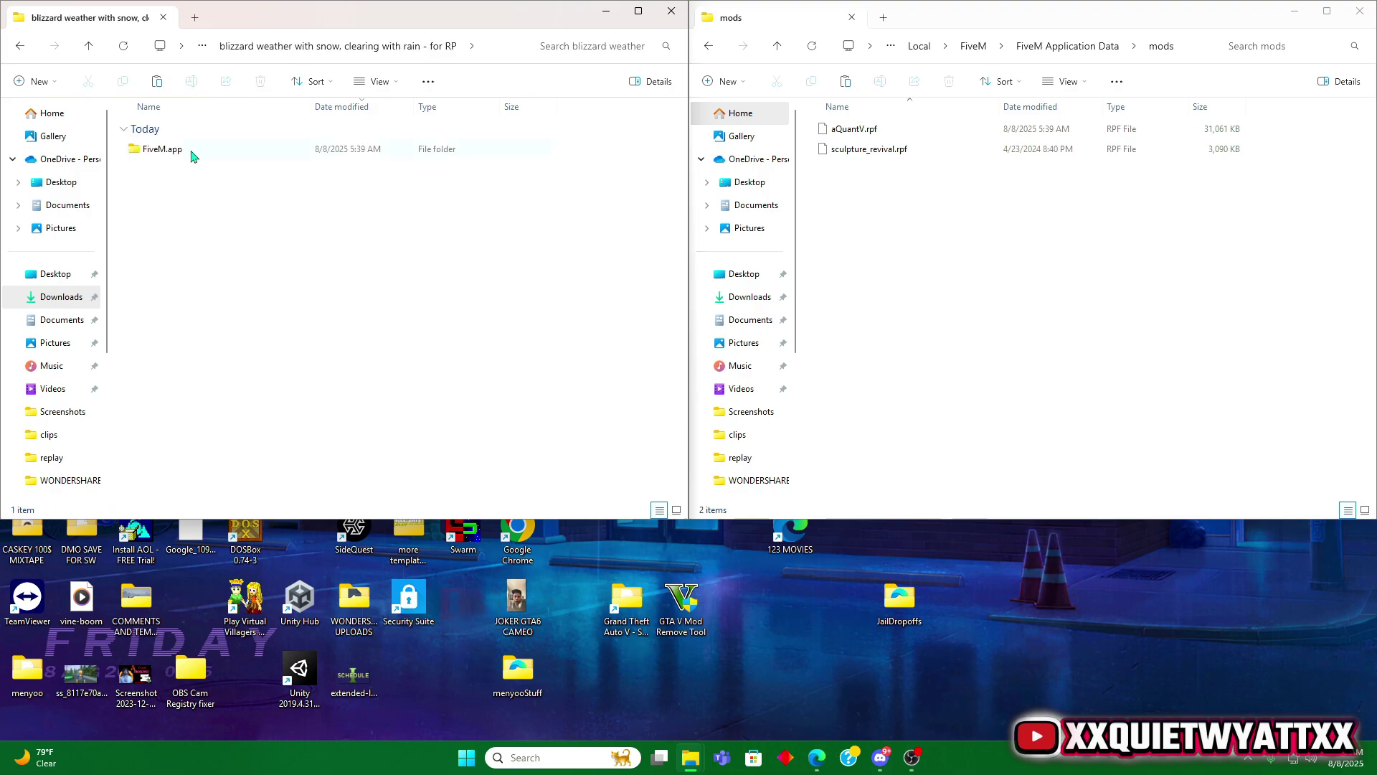
double_click(191, 156)
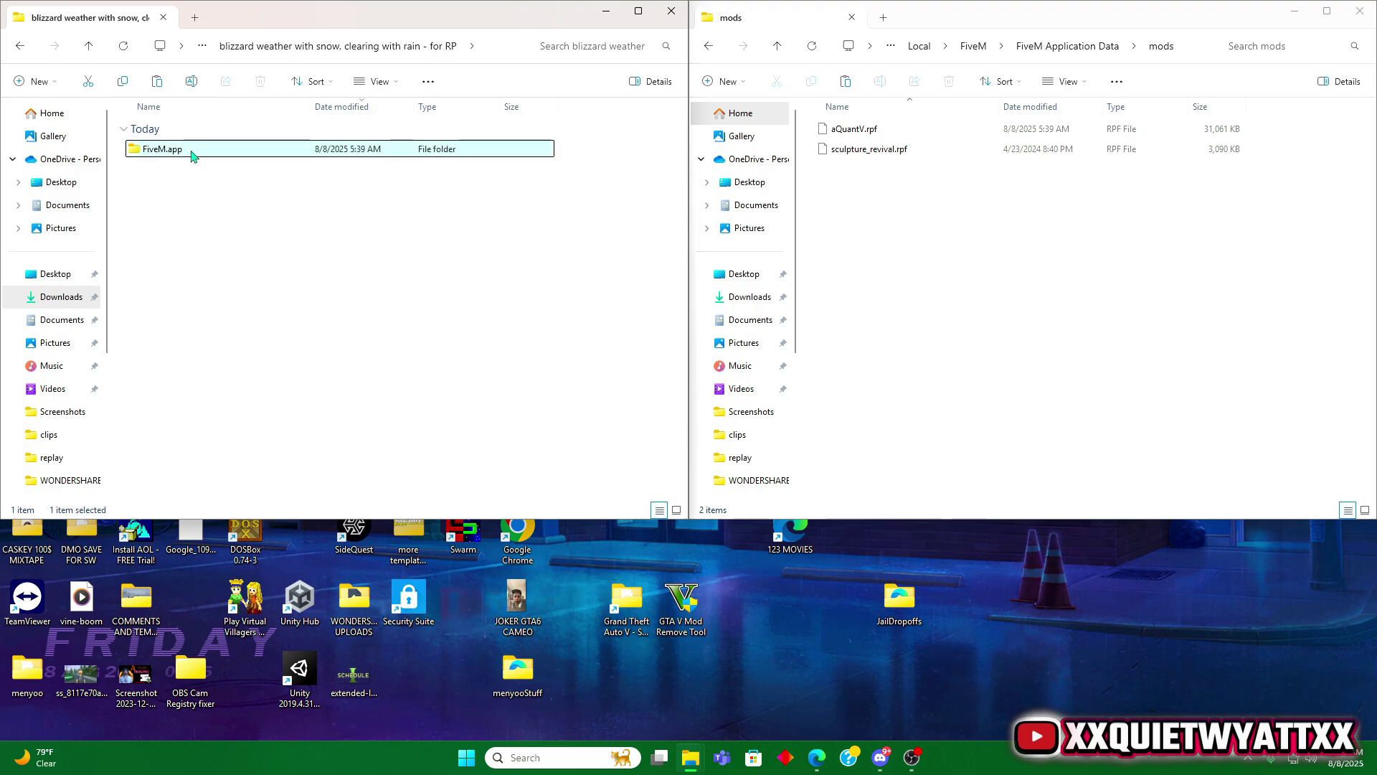
double_click(191, 157)
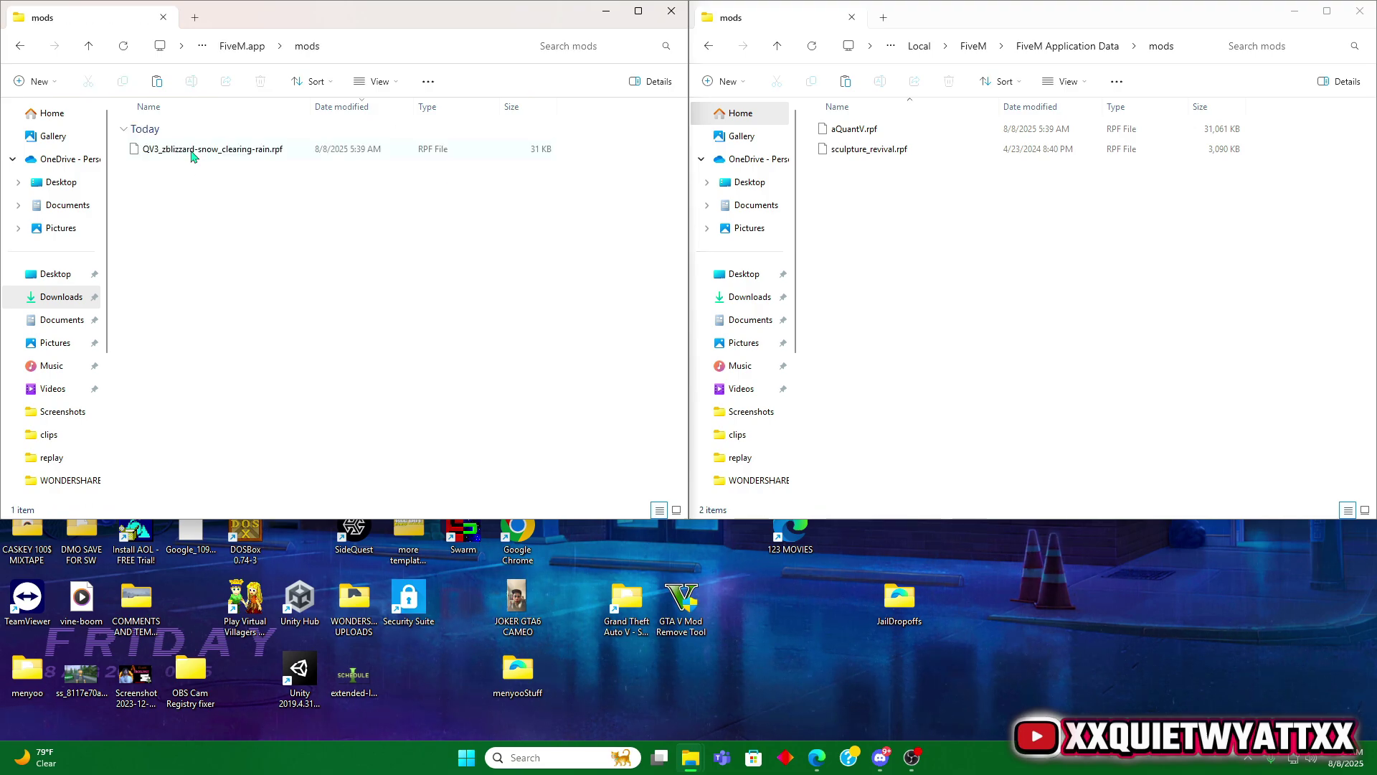
click(197, 156)
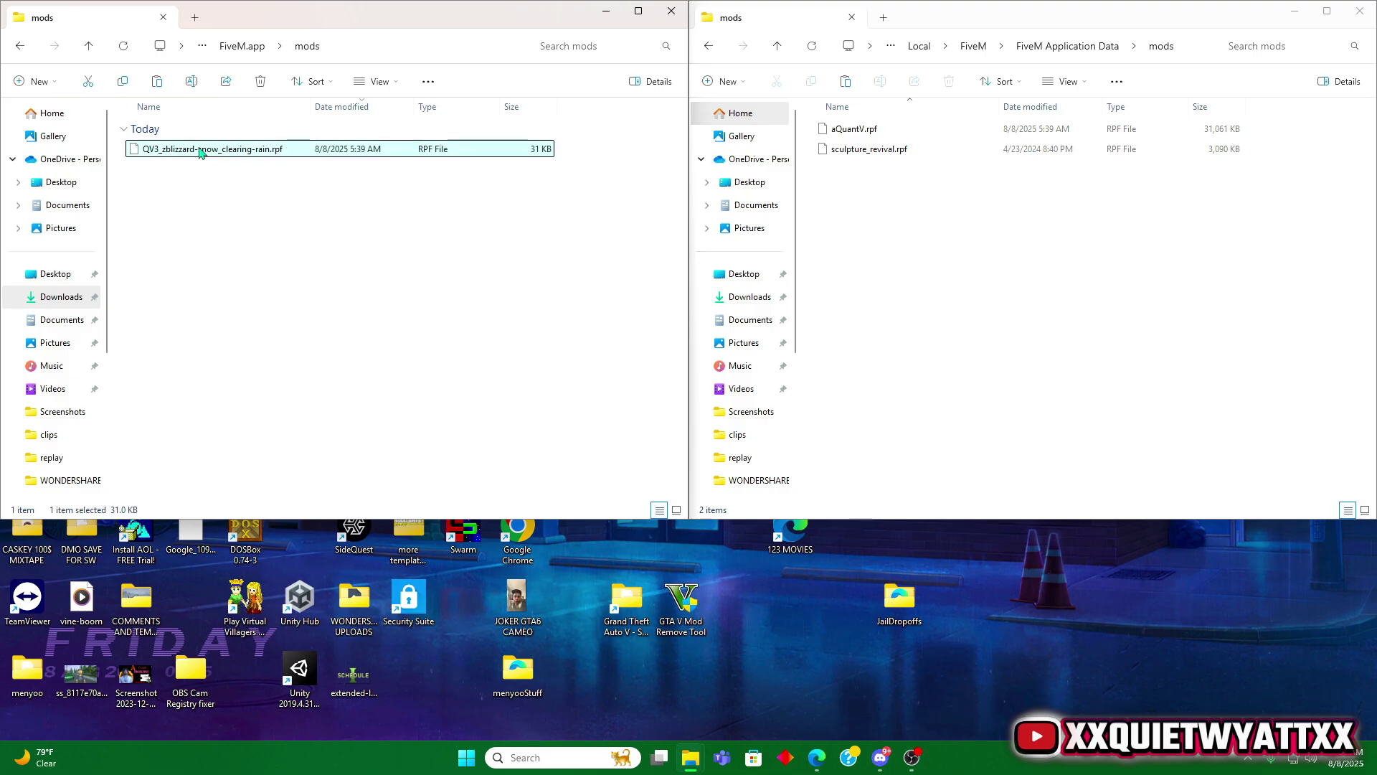
right_click(198, 151)
click(271, 178)
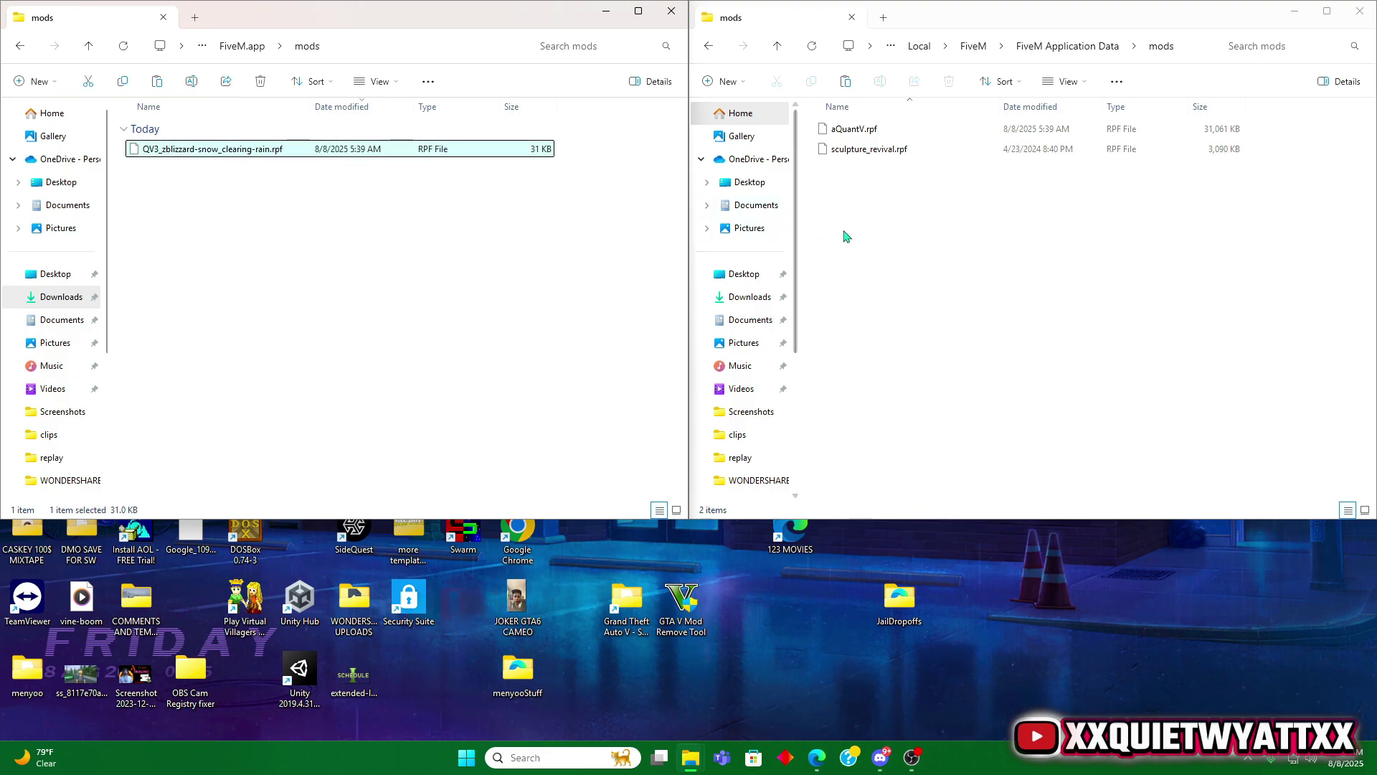
right_click(888, 235)
click(902, 248)
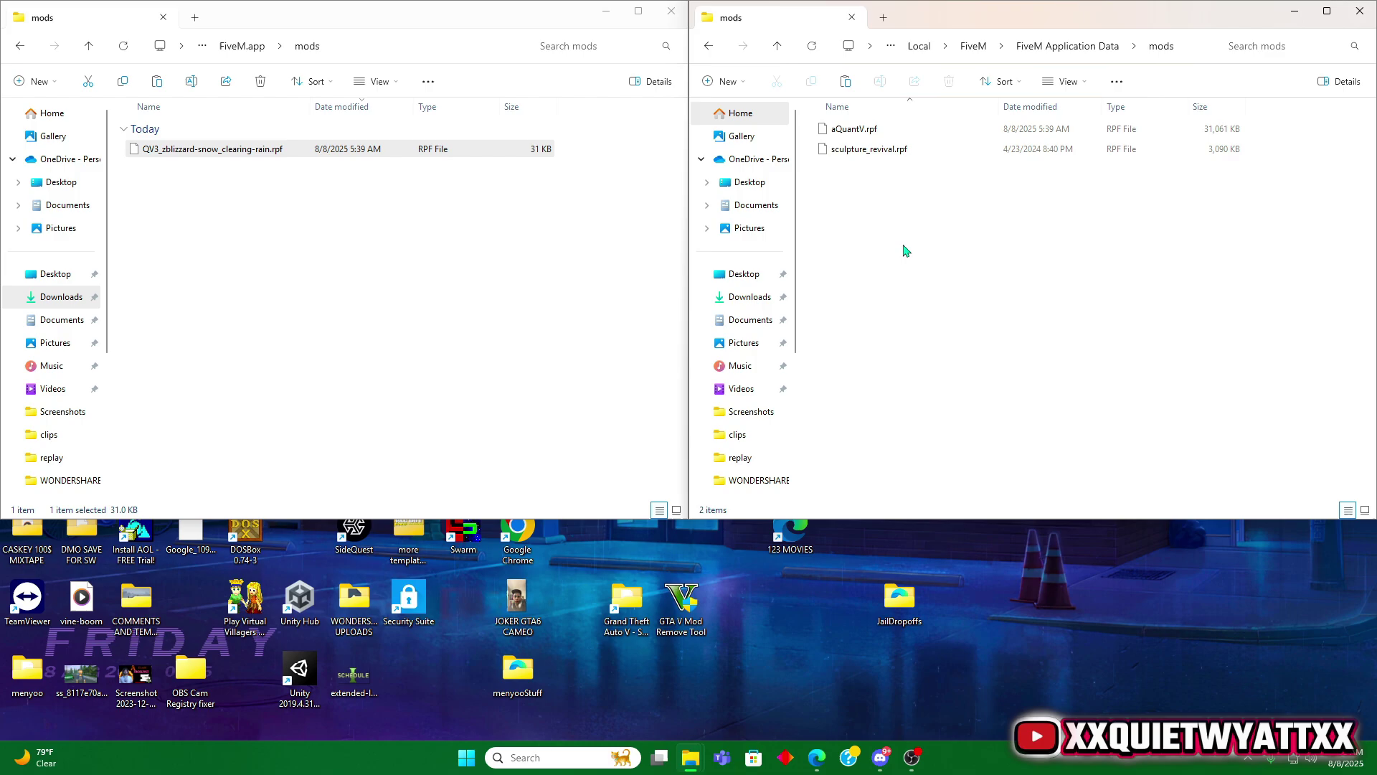
click(19, 48)
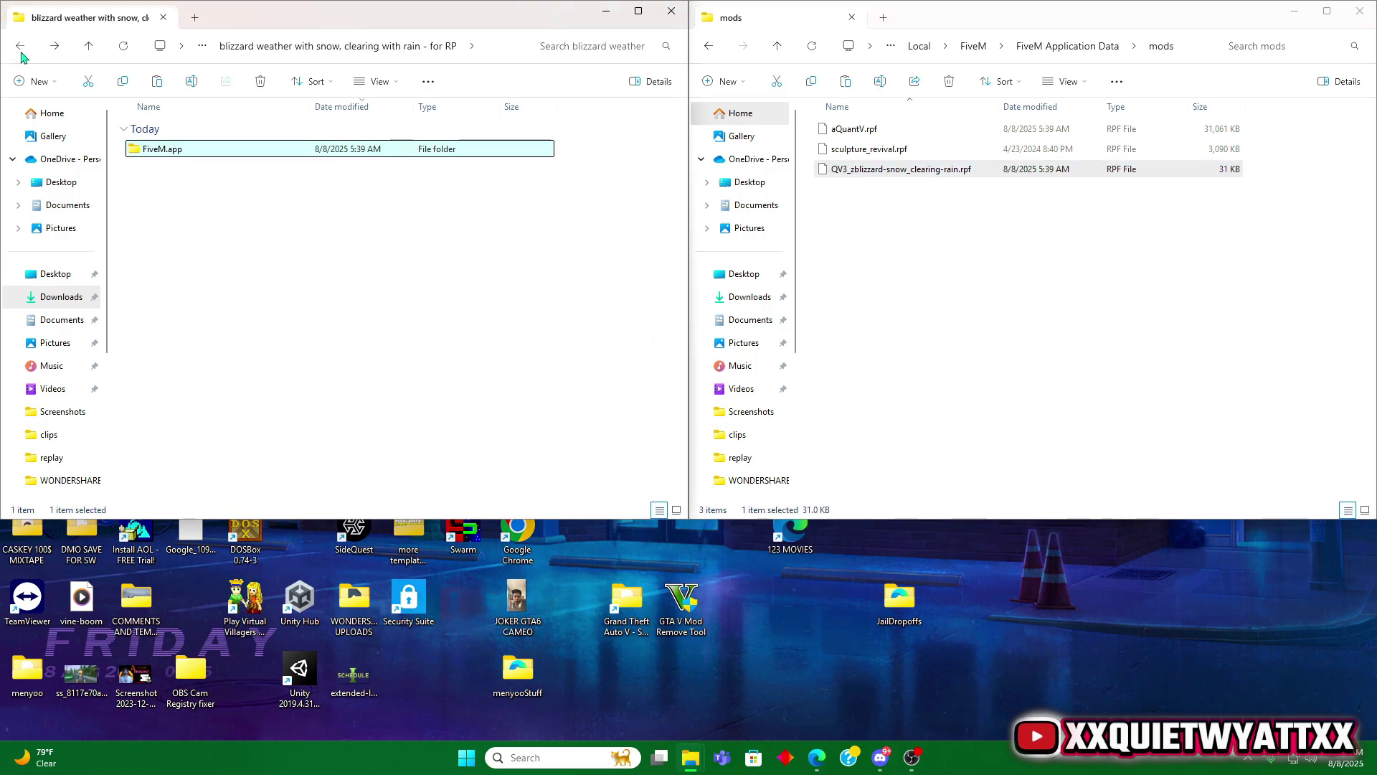
click(19, 48)
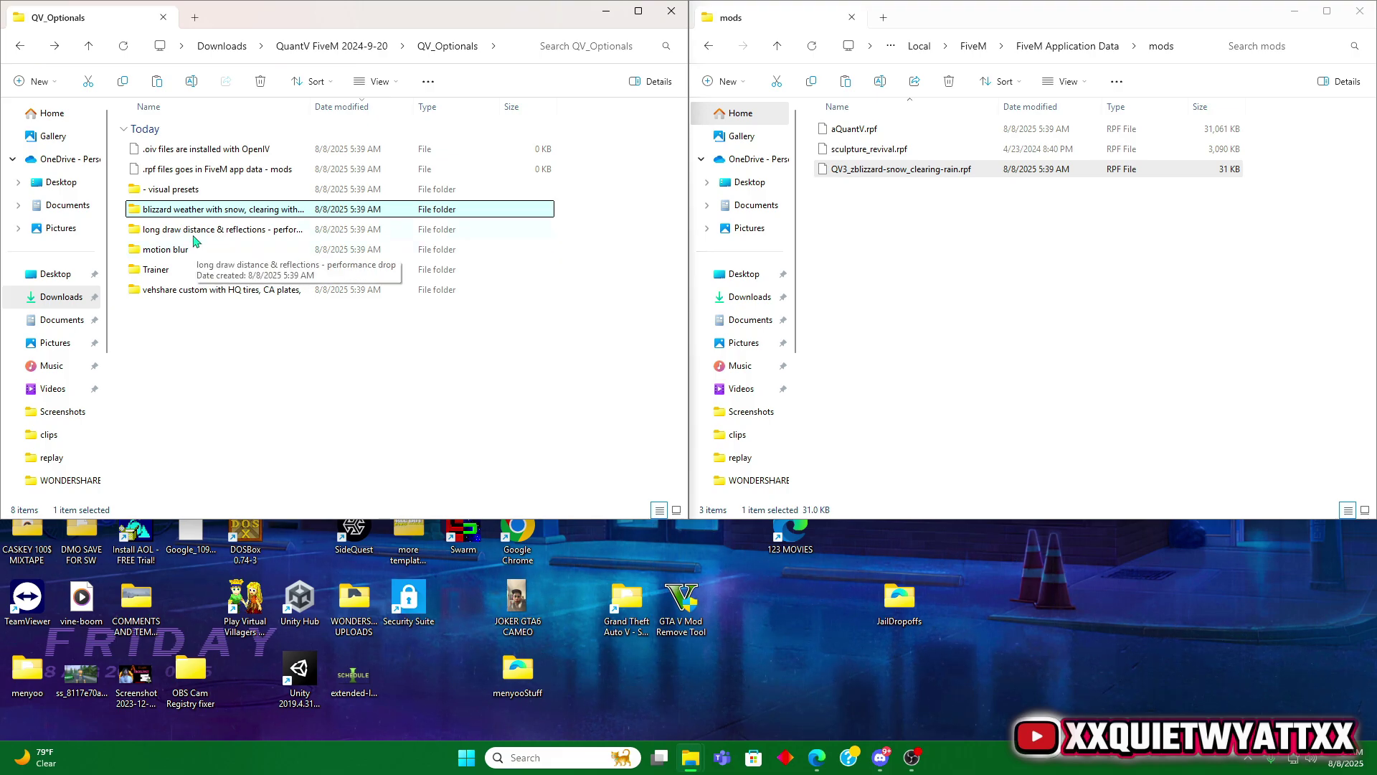
Copy QV3_custom_vehshare.rpf from the vehshare option into FiveM's mods folder.
double_click(213, 290)
double_click(196, 155)
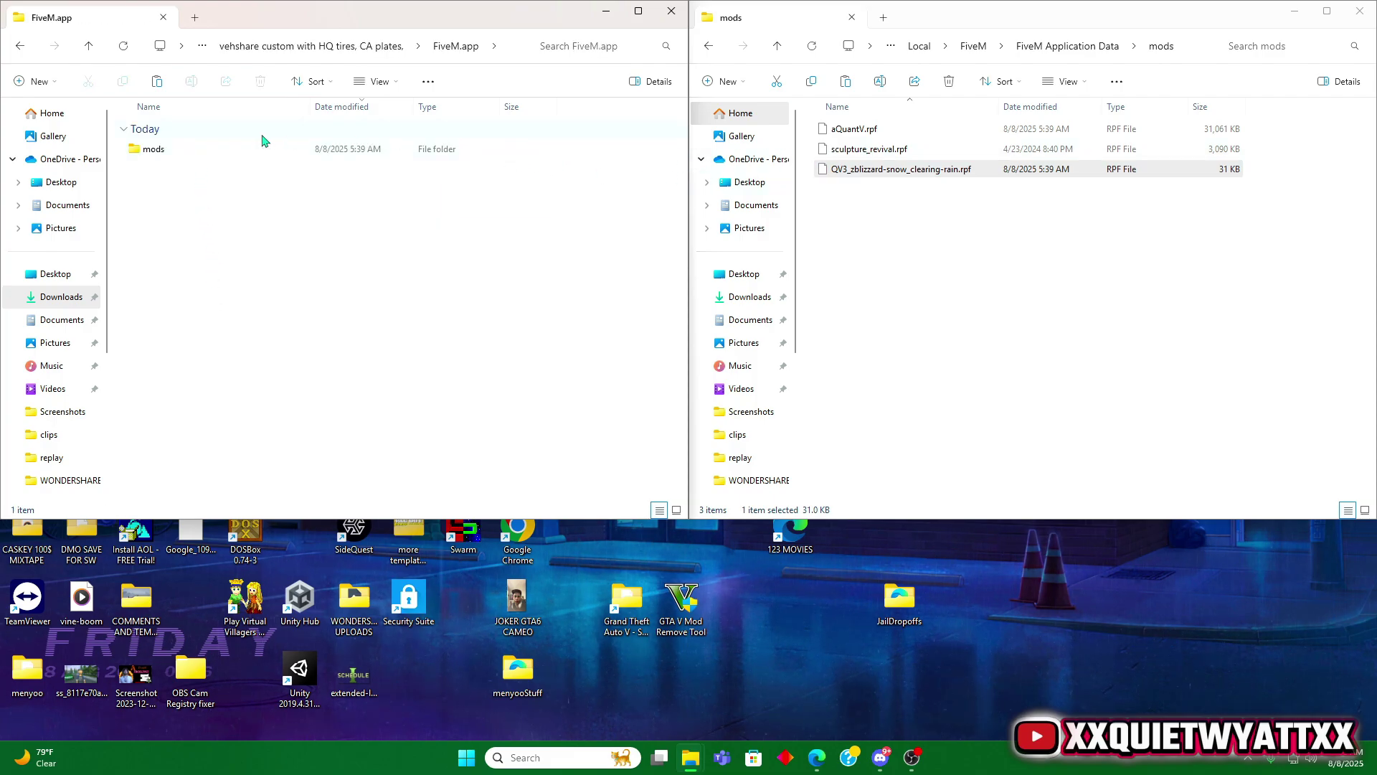
double_click(209, 150)
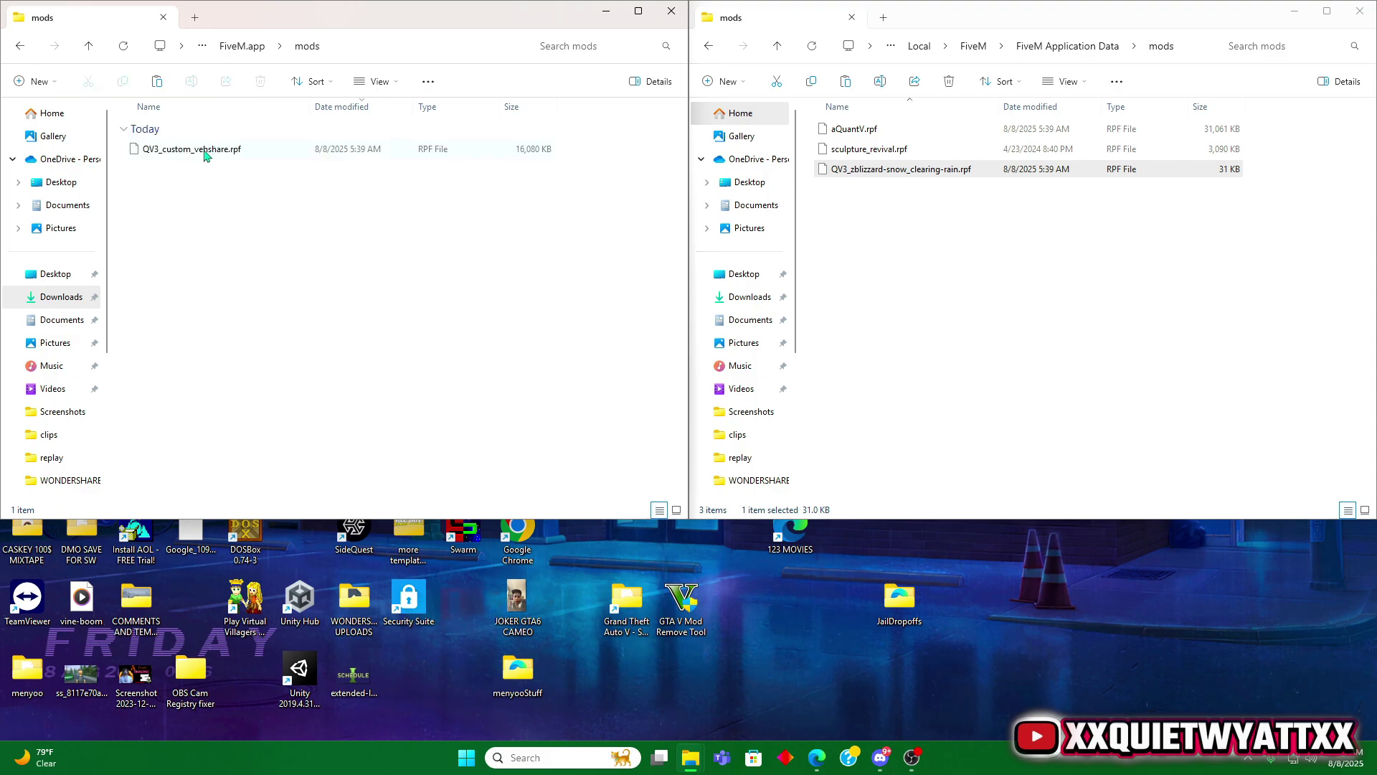
right_click(204, 155)
click(269, 182)
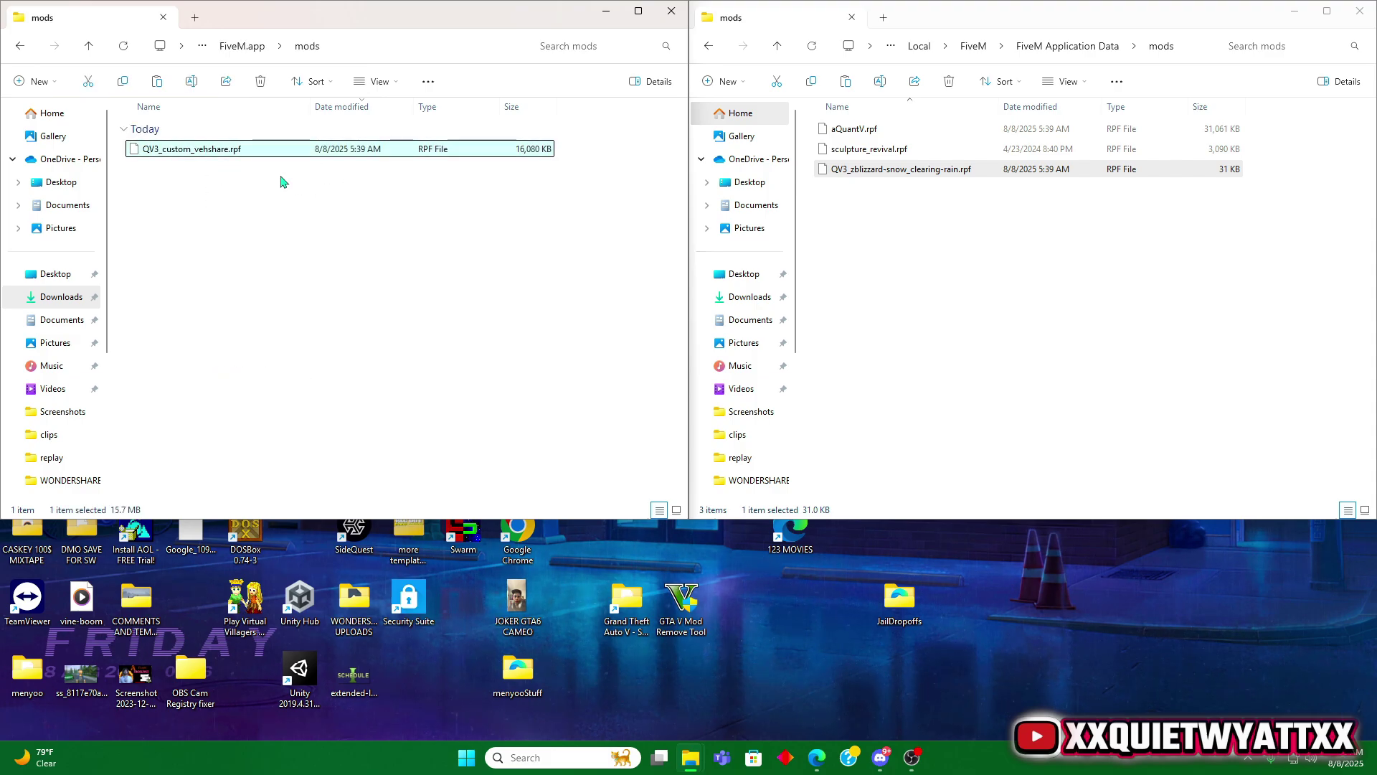
click(928, 286)
right_click(932, 286)
click(951, 305)
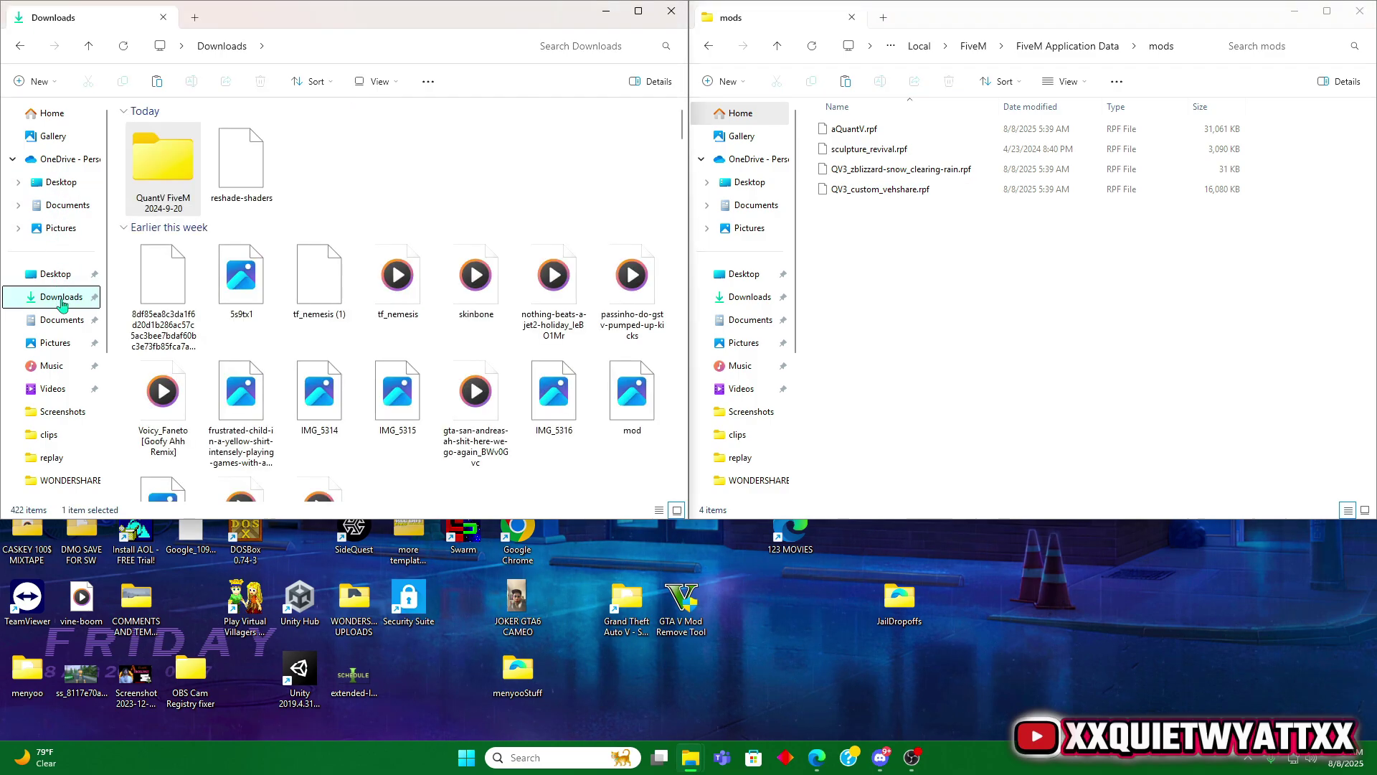
Extract the reshade-shaders zip to its suggested folder.
right_click(237, 164)
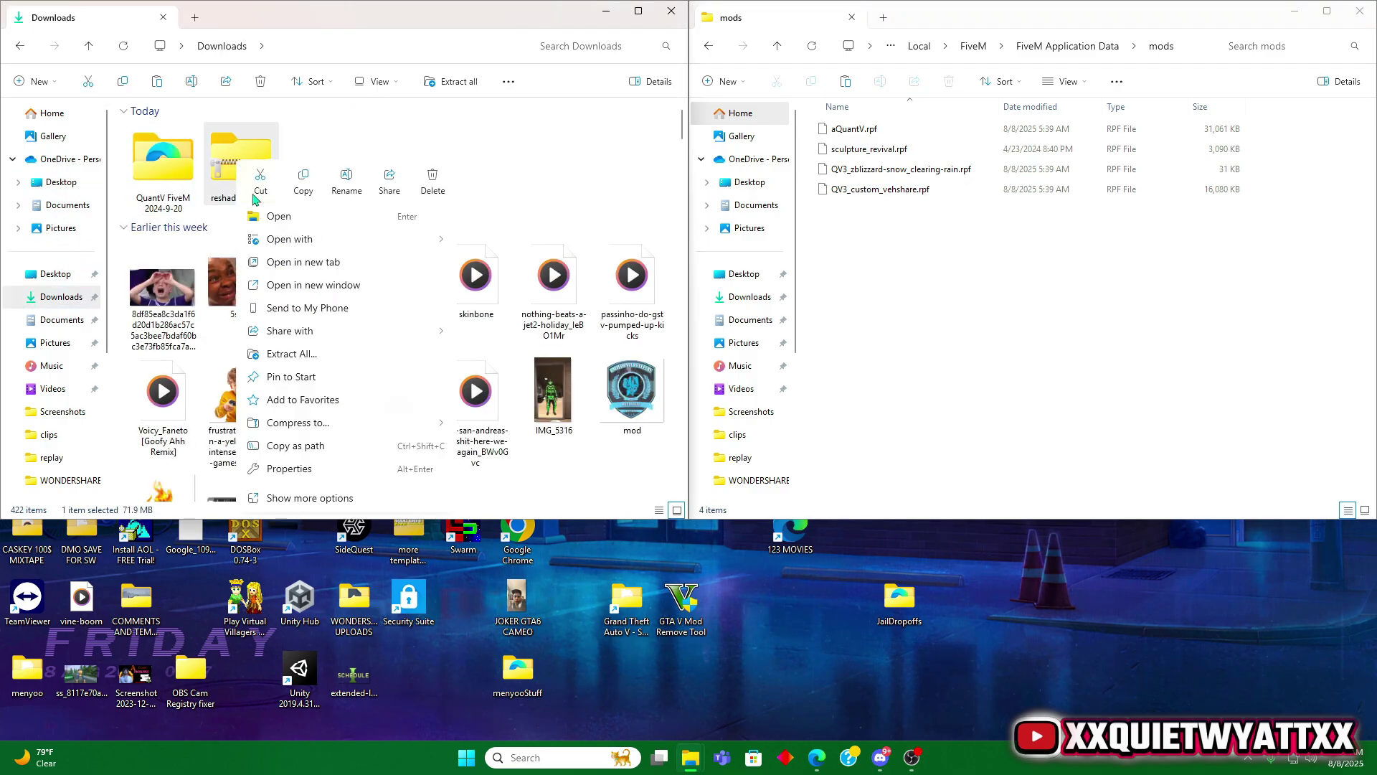
click(305, 352)
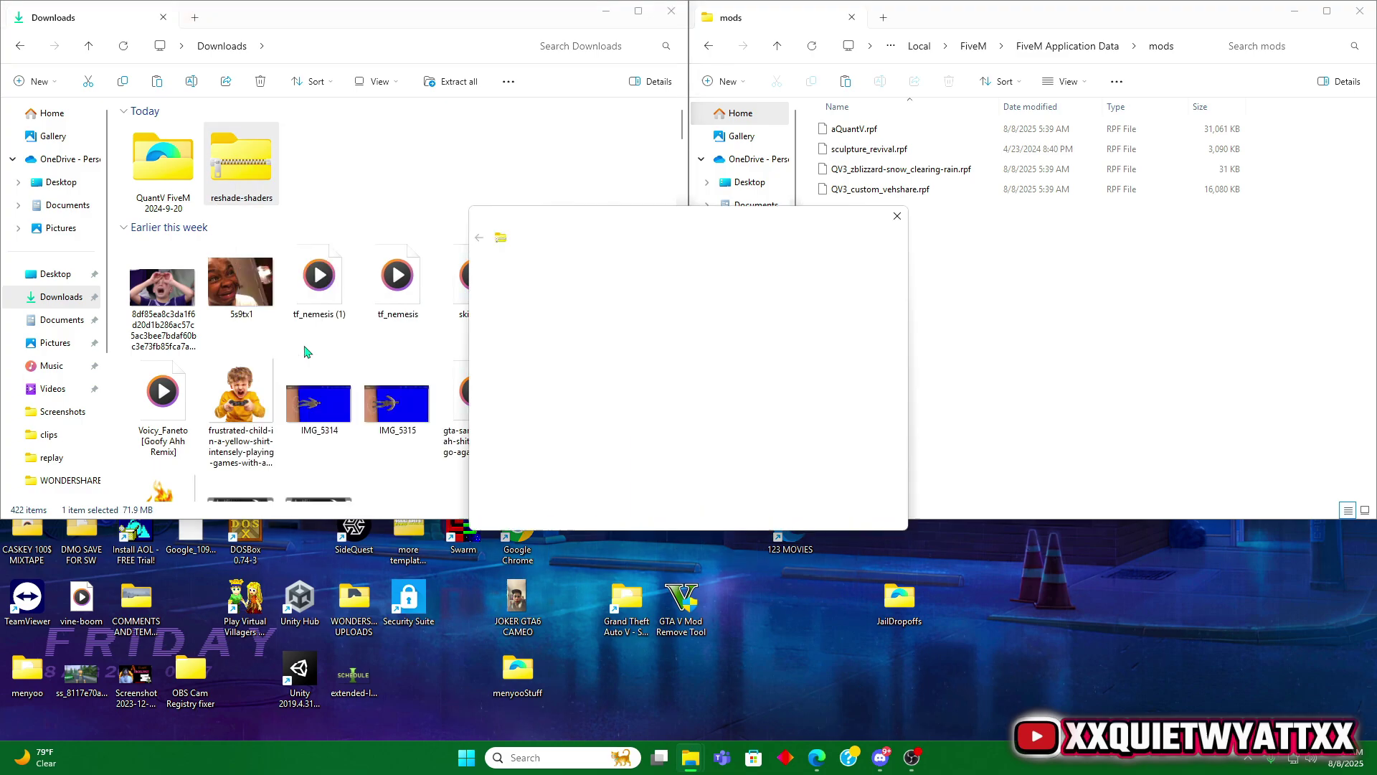
click(813, 514)
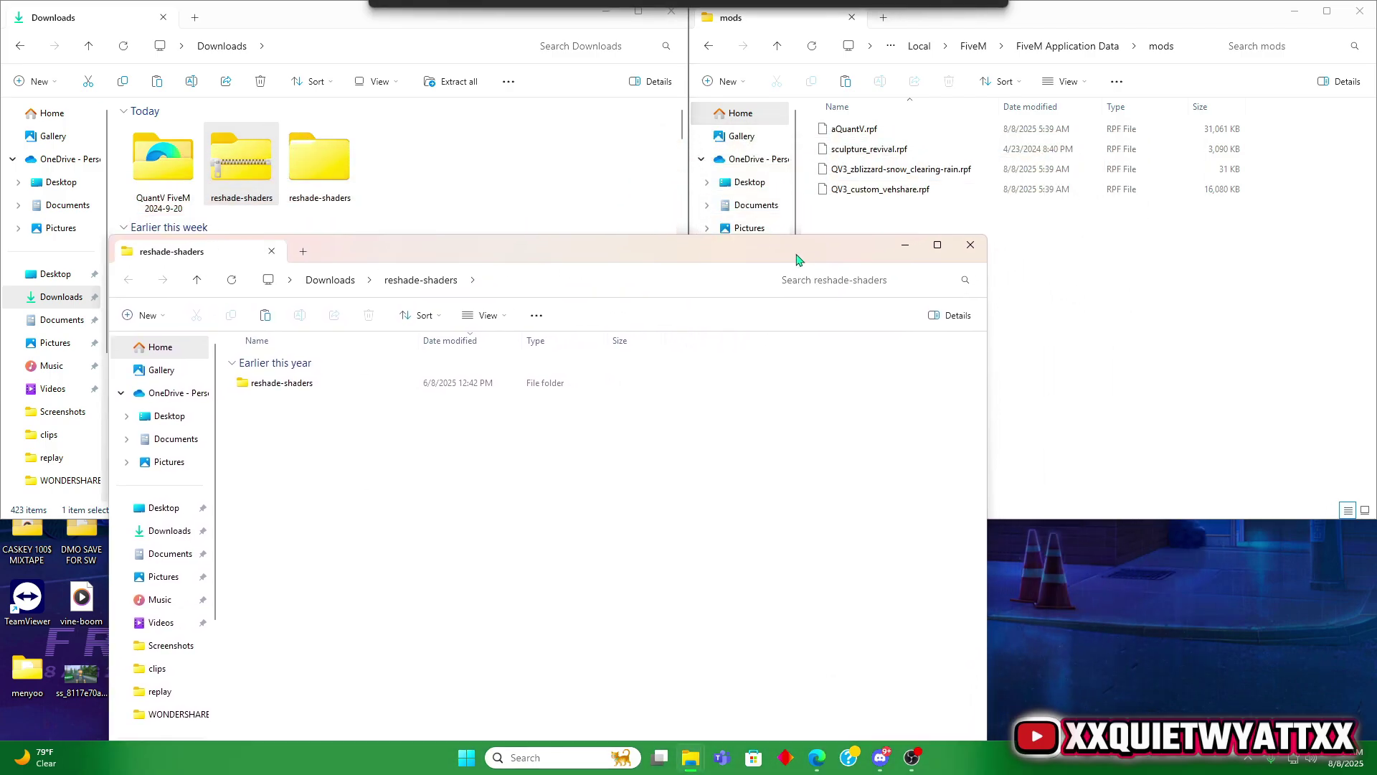
Delete the reshade-shaders zip, close Downloads and snap the extracted window to the left half.
drag(1217, 117, 796, 250)
click(223, 162)
click(261, 83)
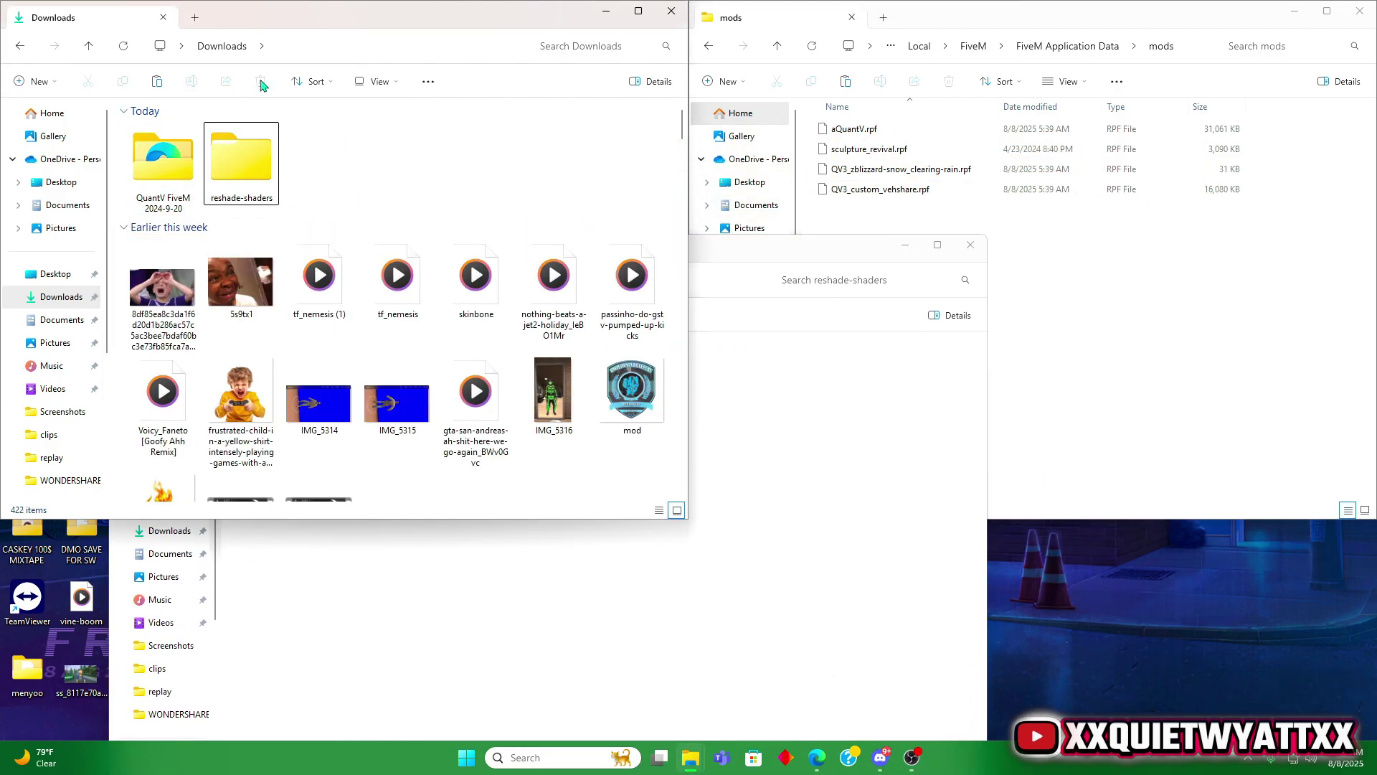
click(671, 11)
drag(818, 244, 6, 322)
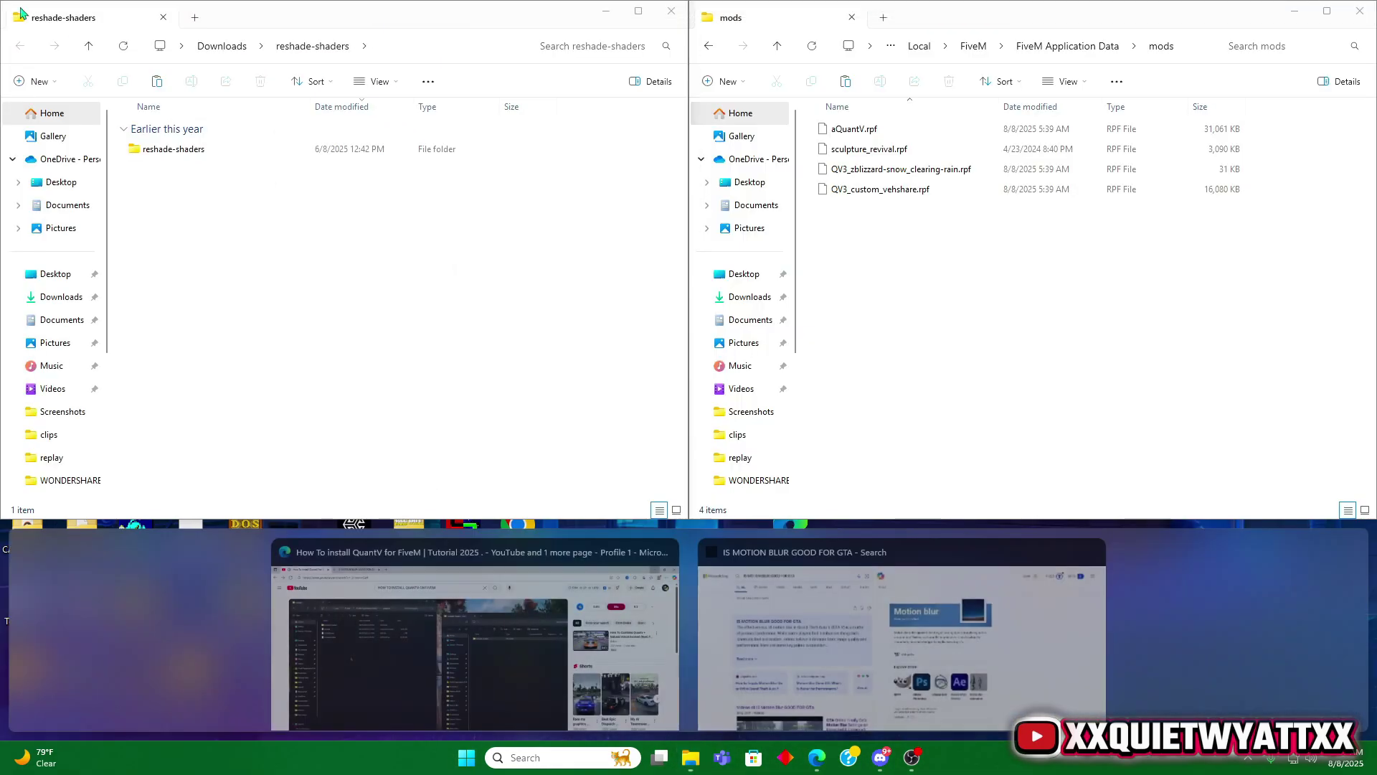
click(924, 356)
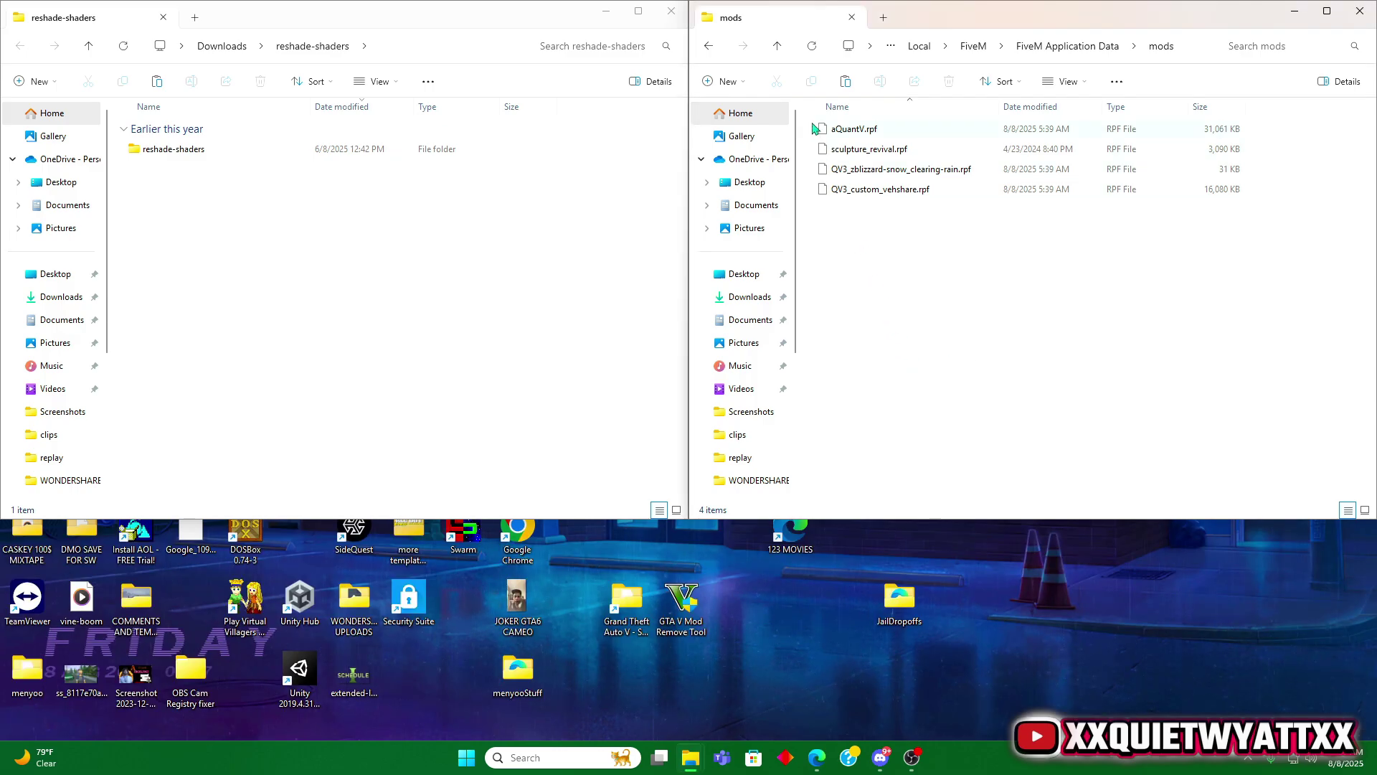
Copy the extracted reshade-shaders folder into FiveM Application Data's plugins folder.
click(710, 47)
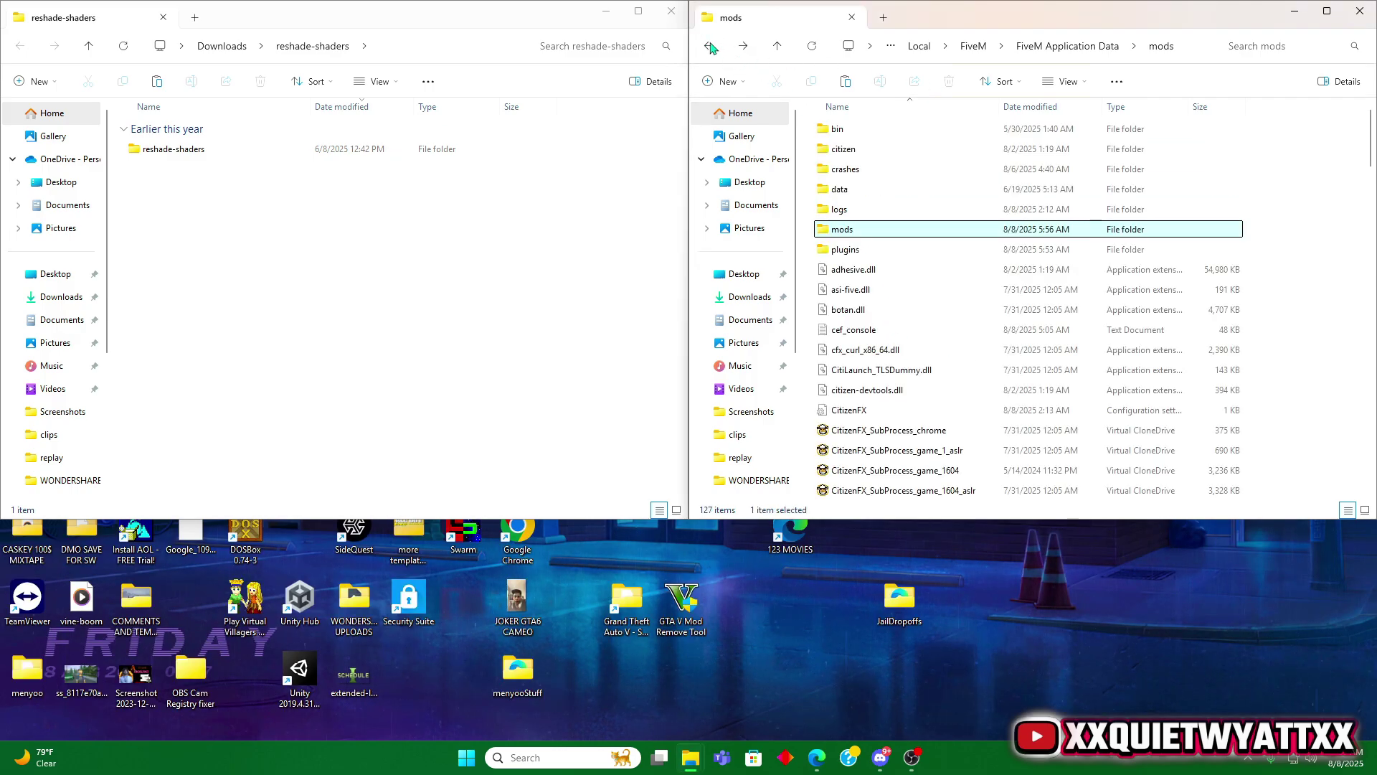
double_click(845, 250)
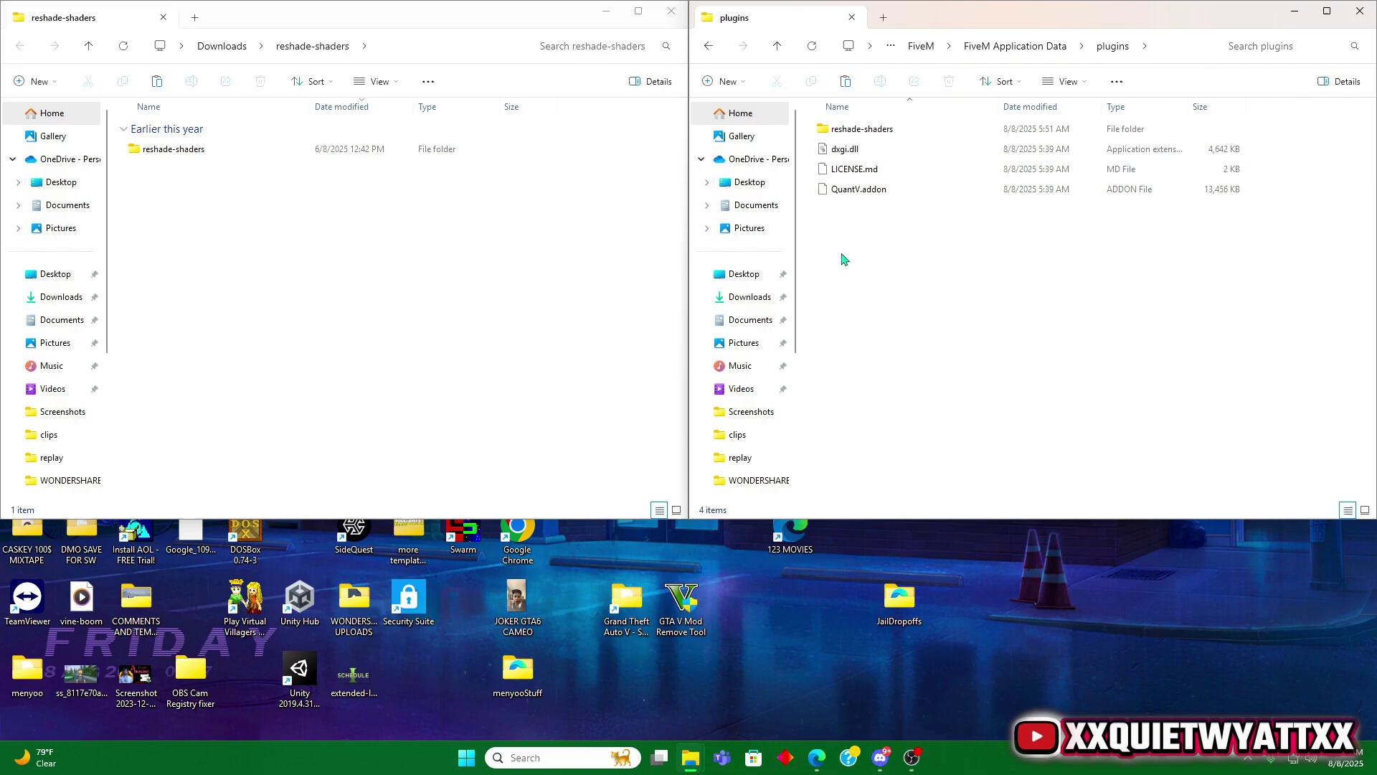
click(291, 148)
right_click(244, 156)
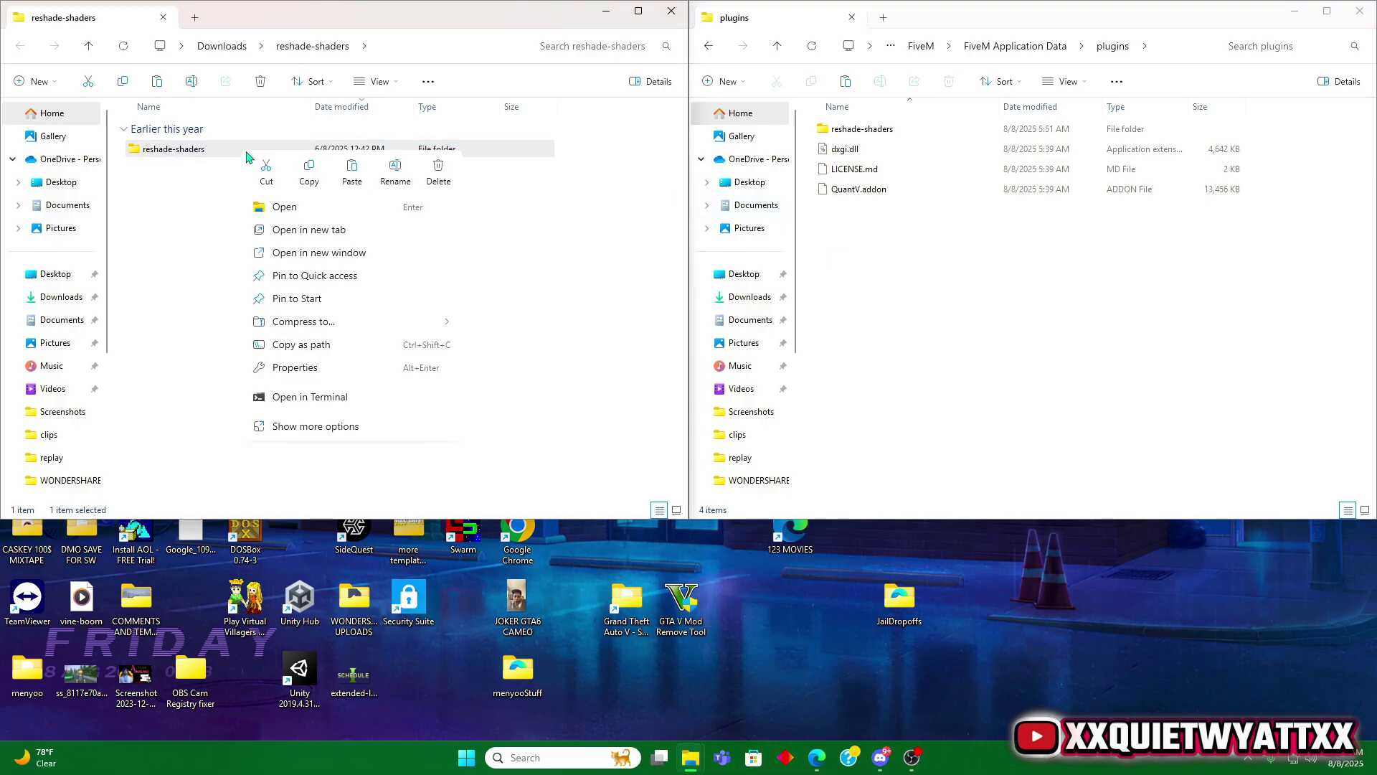
click(306, 180)
right_click(880, 291)
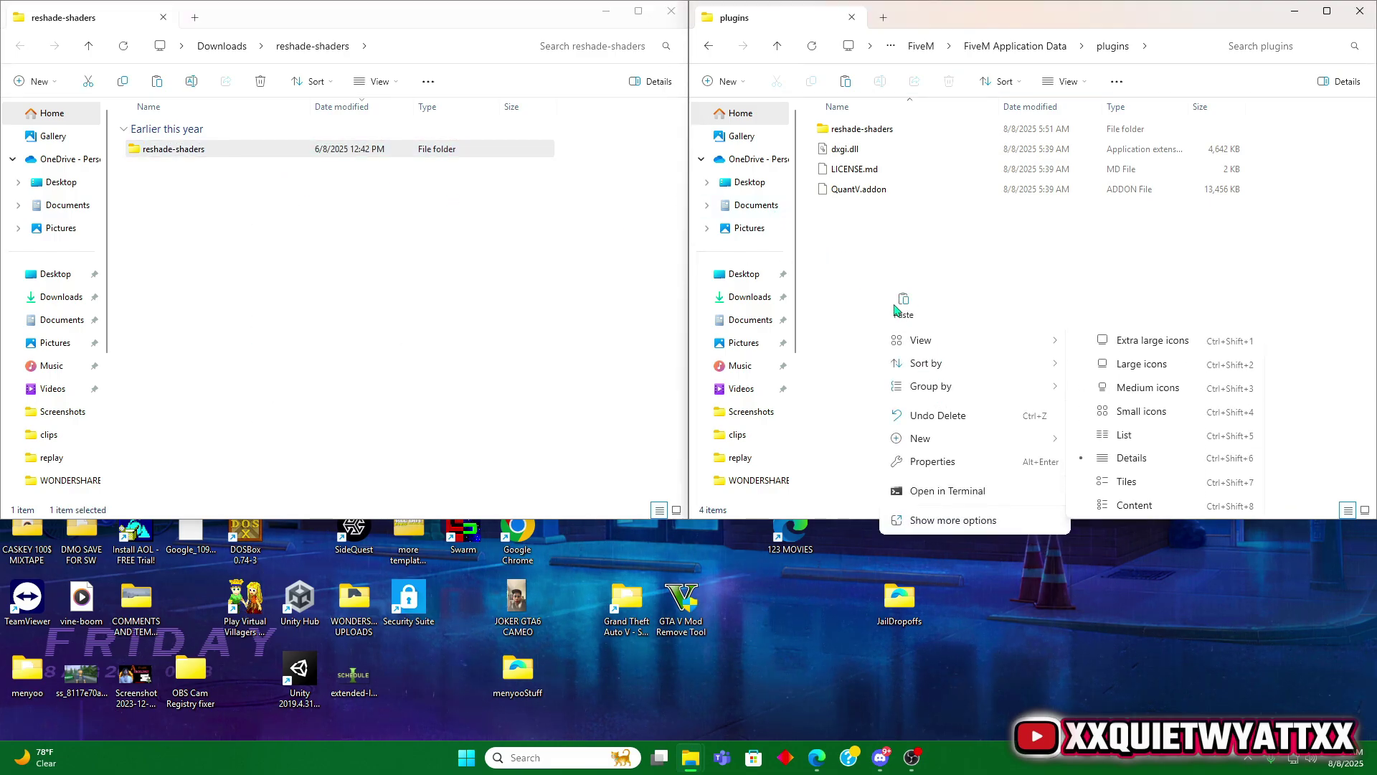
click(894, 310)
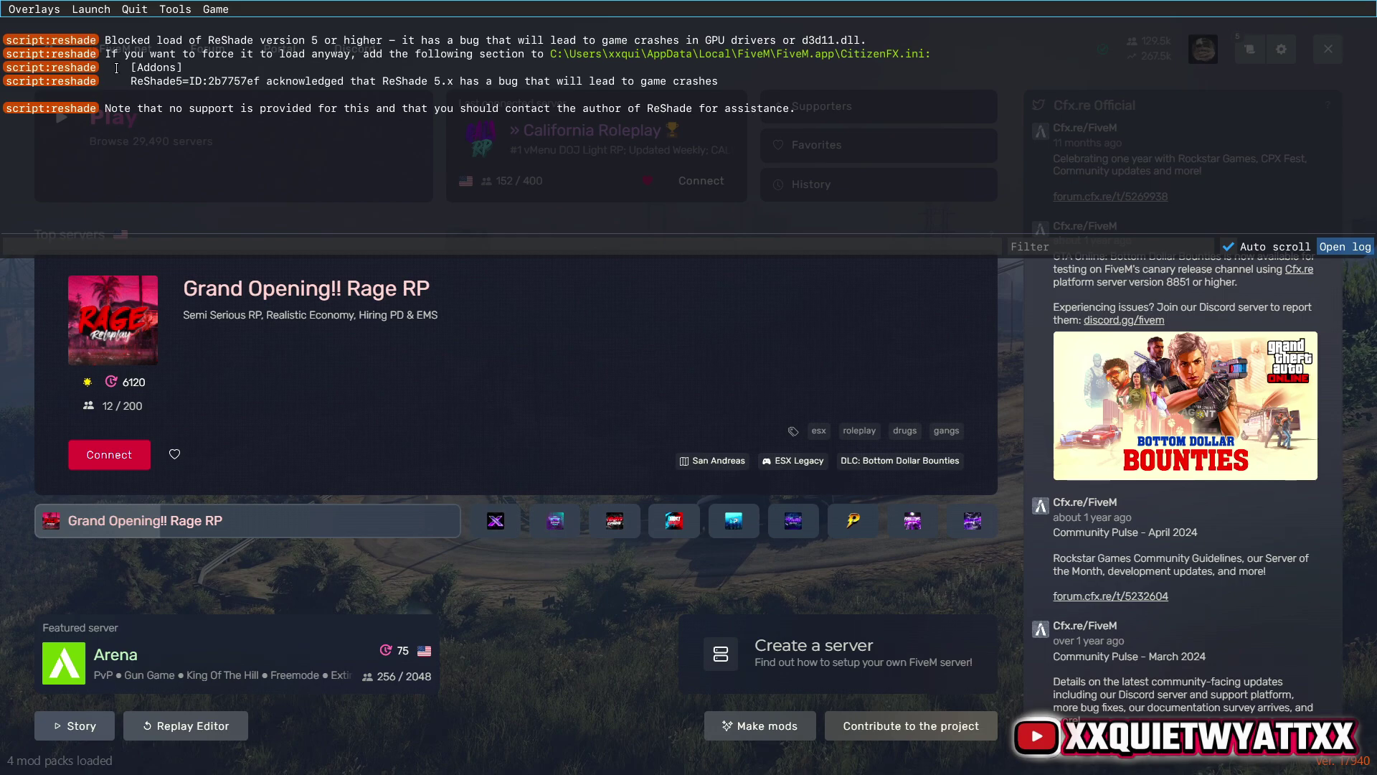
Copy the [Addons] and ReShade5 acknowledgement lines from the FiveM console warning.
drag(128, 64, 739, 81)
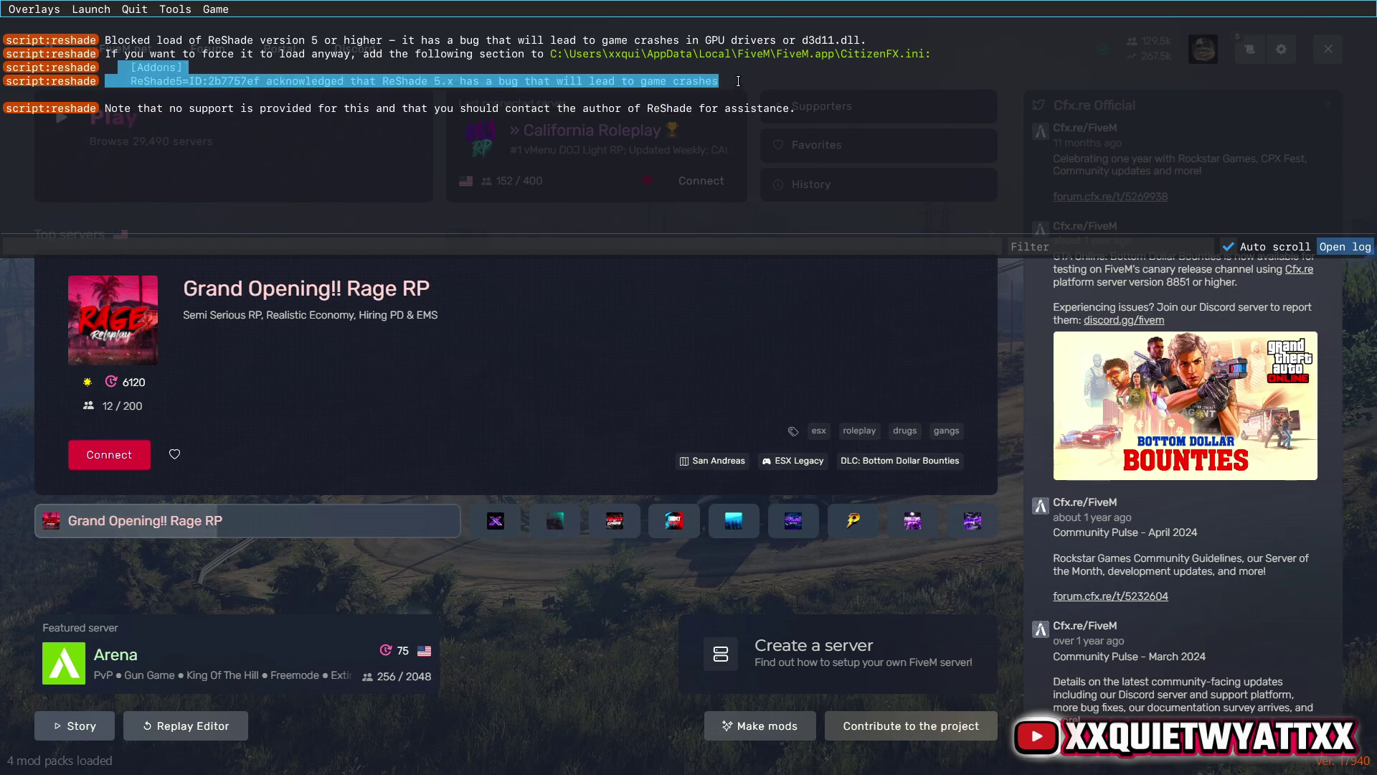
right_click(668, 76)
click(690, 87)
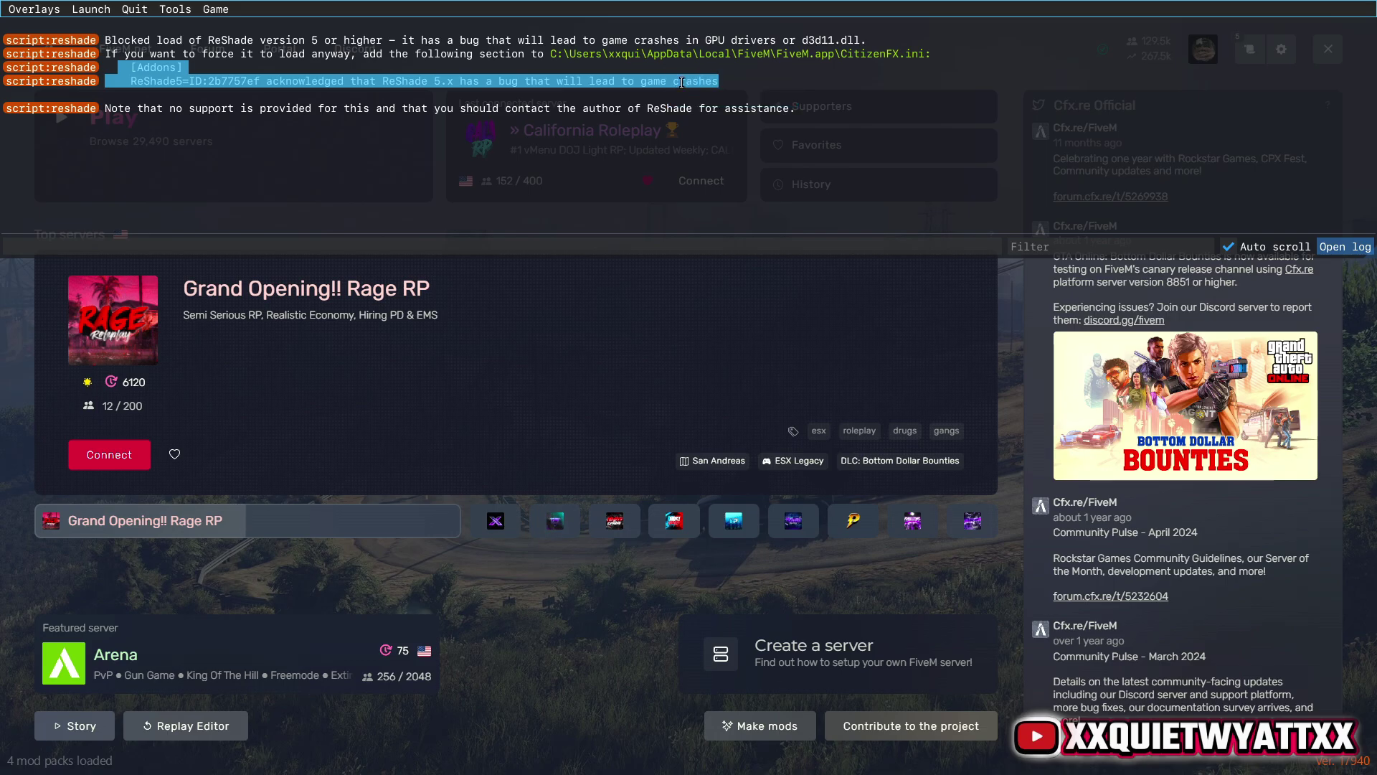
From the FiveM shortcut's file location, open CitizenFX.ini inside FiveM Application Data in Notepad.
right_click(788, 173)
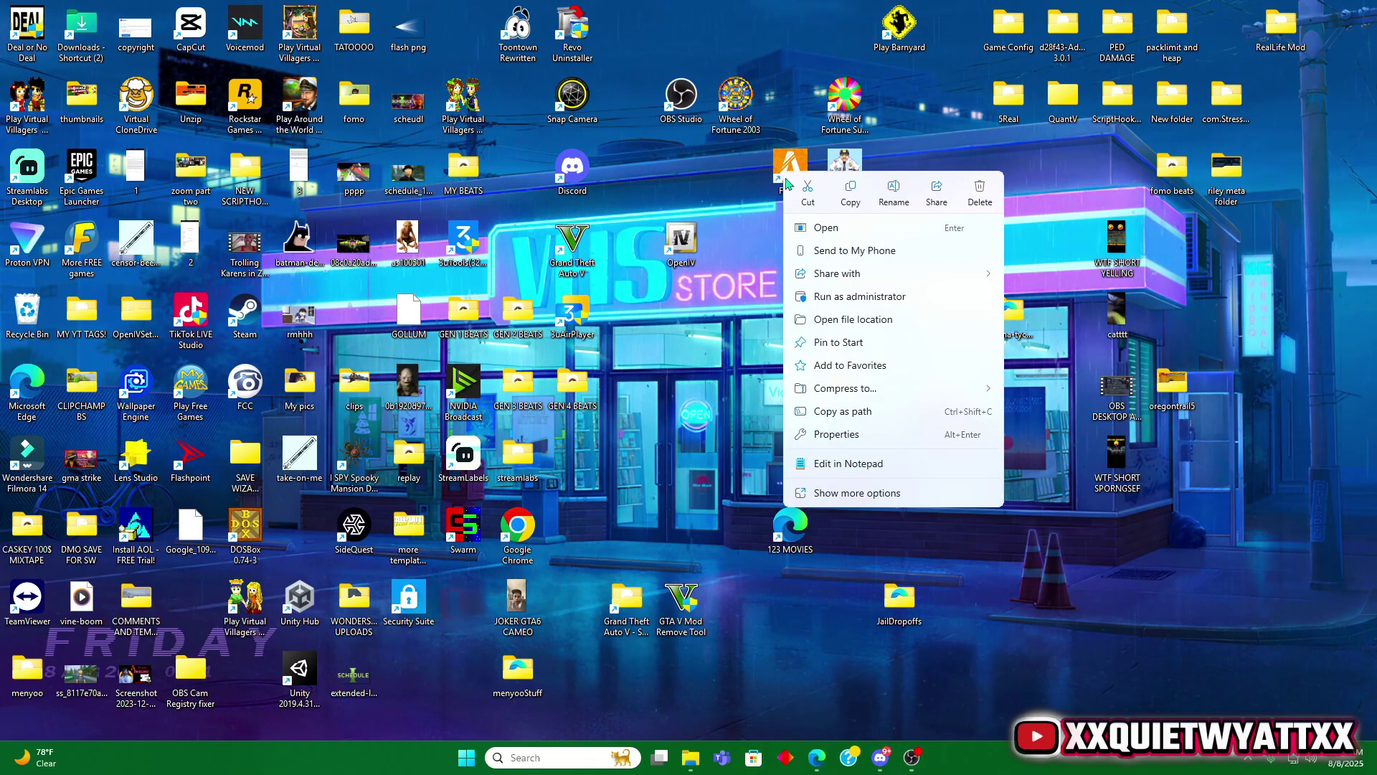
click(834, 319)
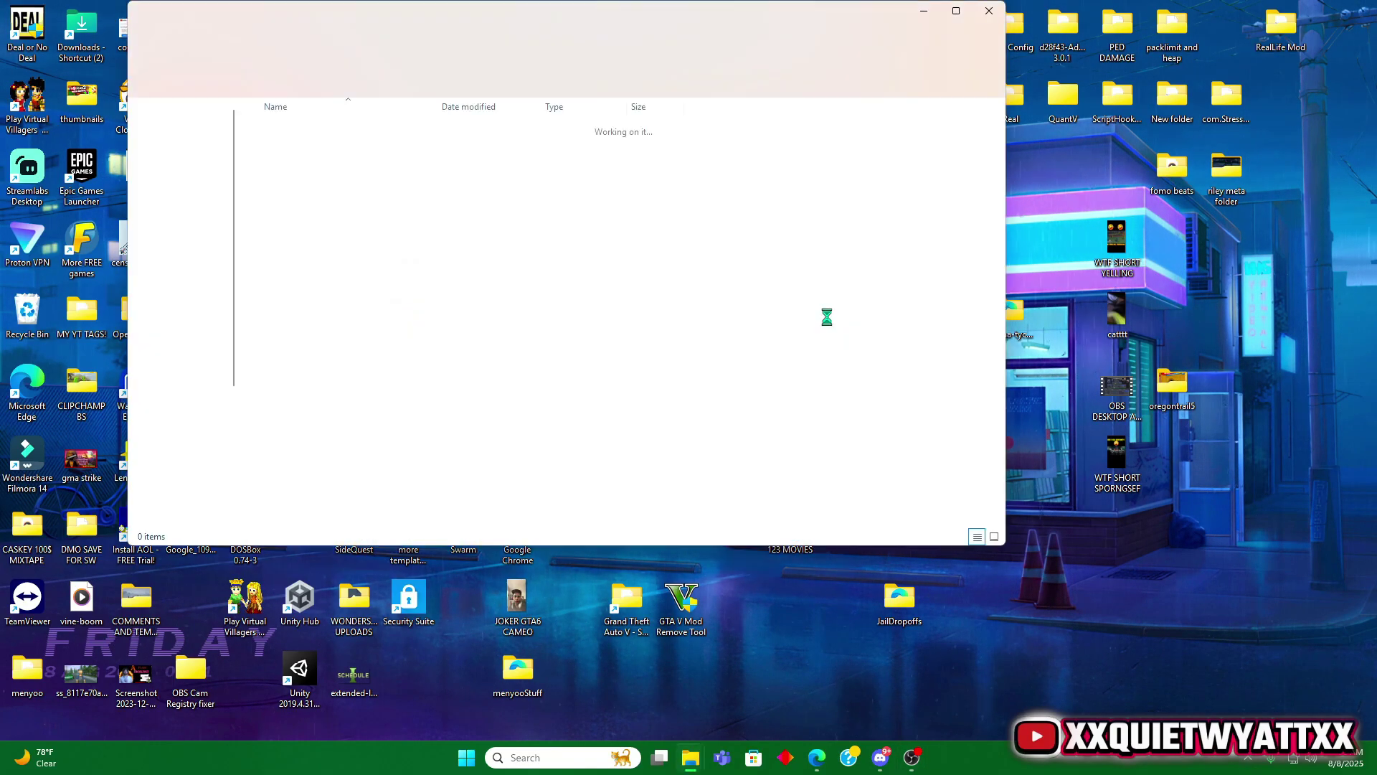
double_click(332, 131)
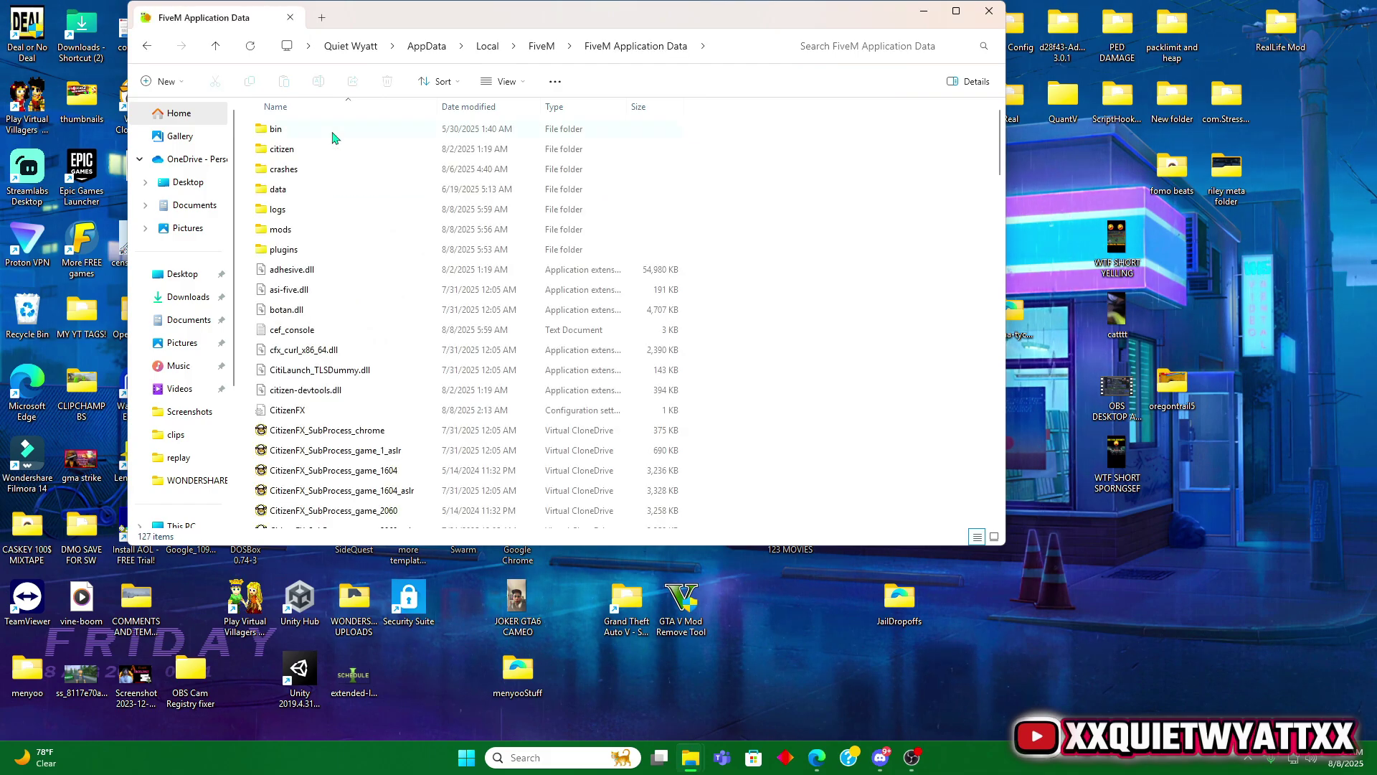
double_click(301, 410)
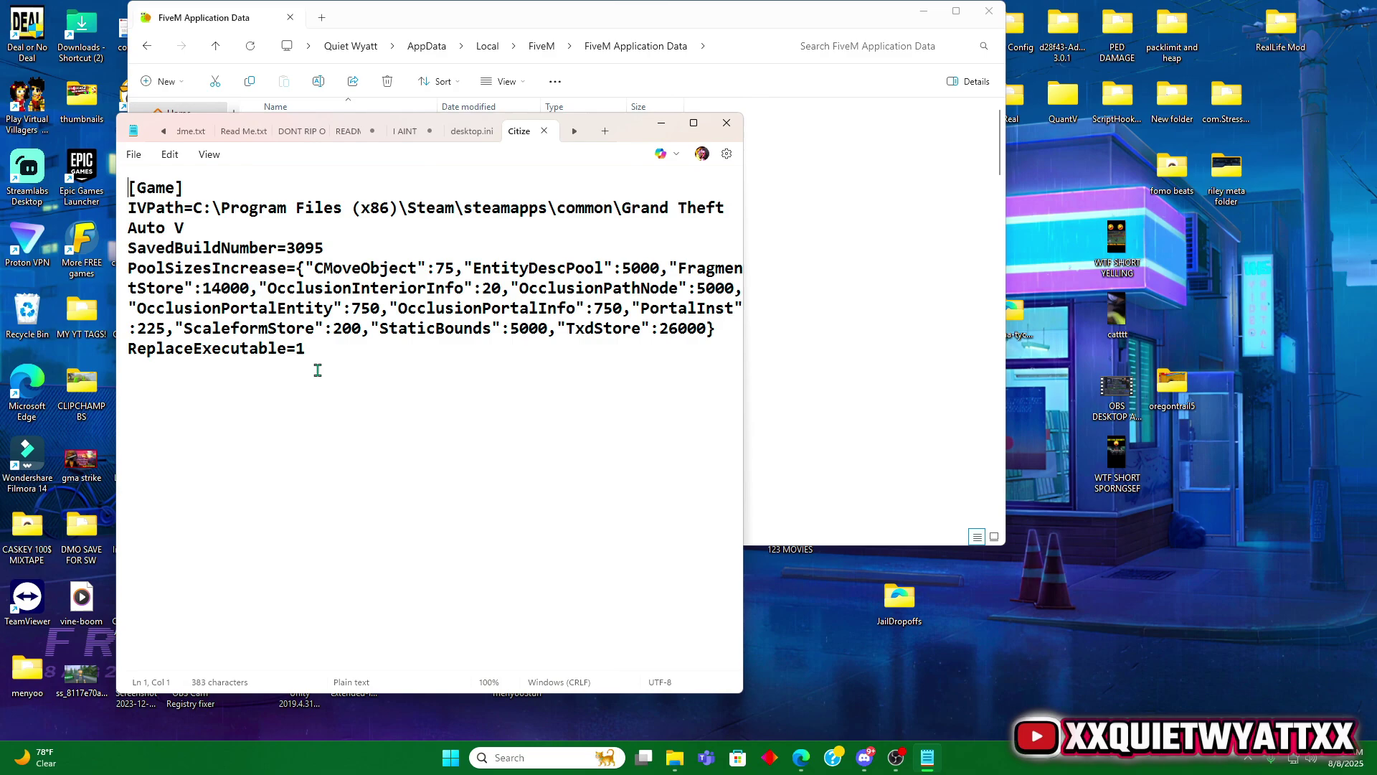
Paste the [Addons] ReShade5 lines after ReplaceExecutable=1 without indentation, then close CitizenFX.ini.
click(328, 357)
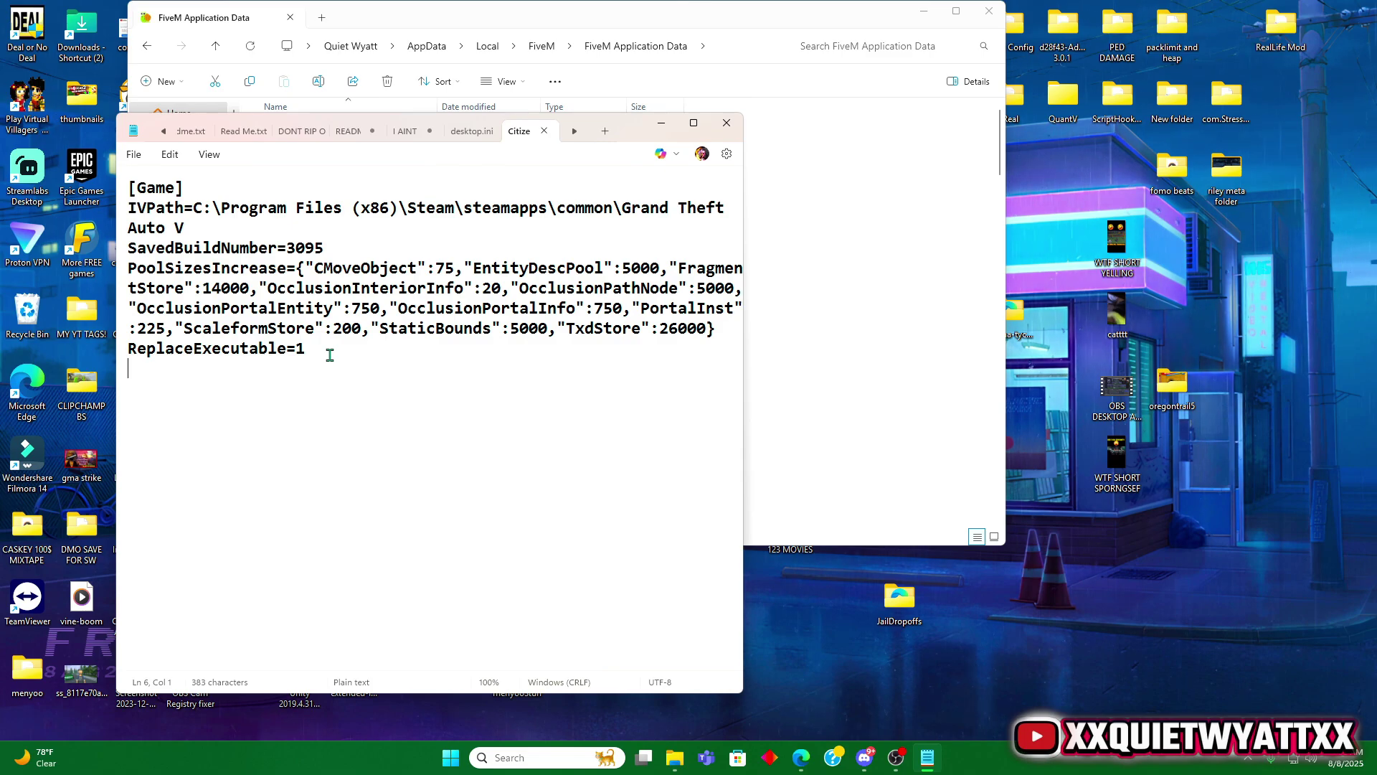
key(ctrl+v)
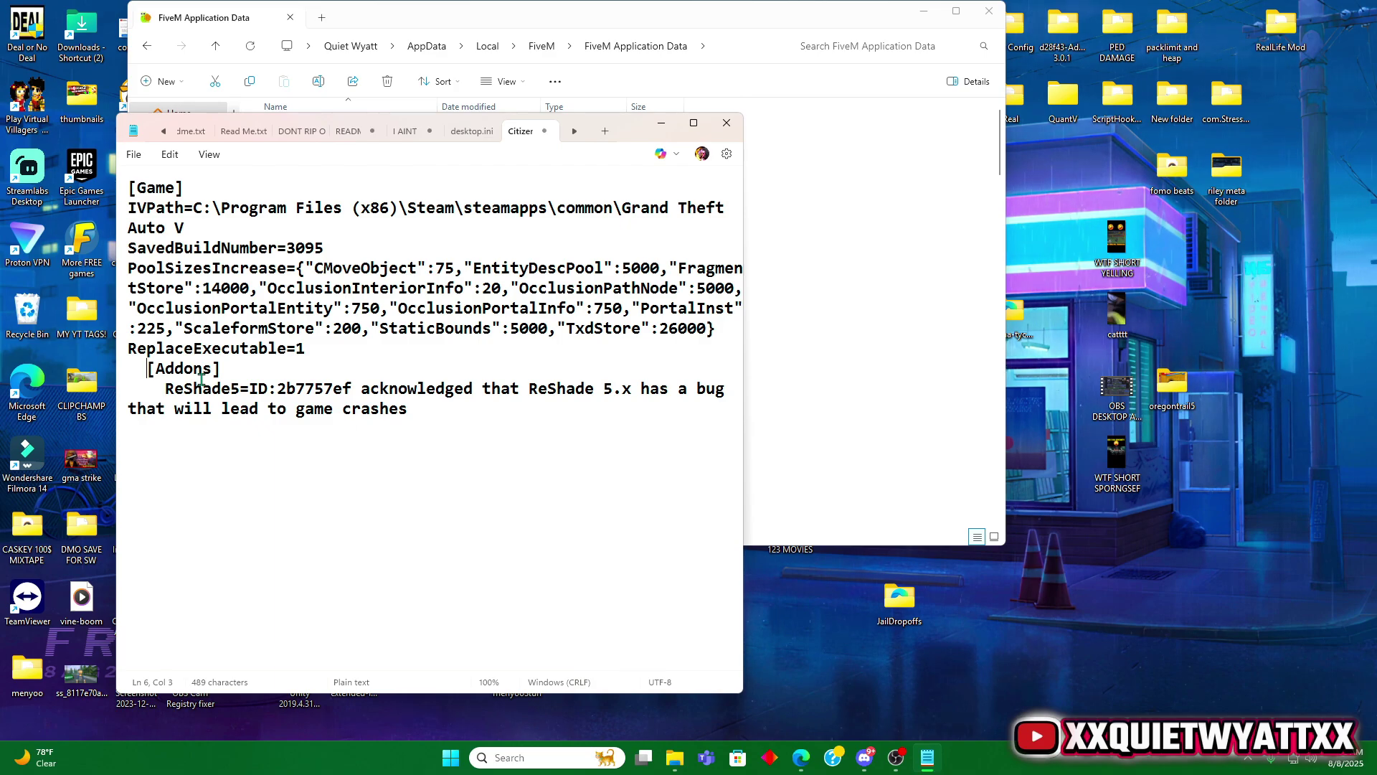
key(BackSpace)
key(BackSpace)
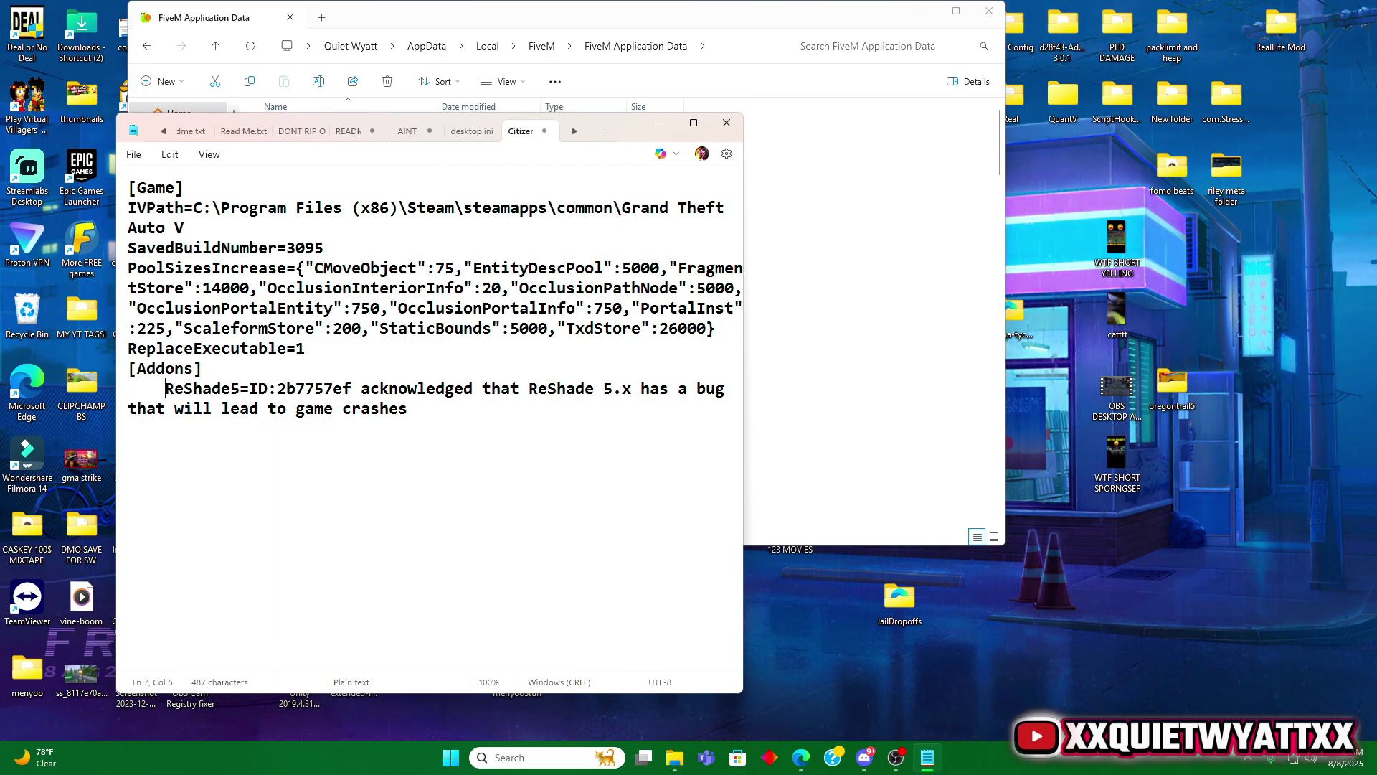
key(BackSpace)
key(BackSpace)
key(BackSpace)
key(BackSpace)
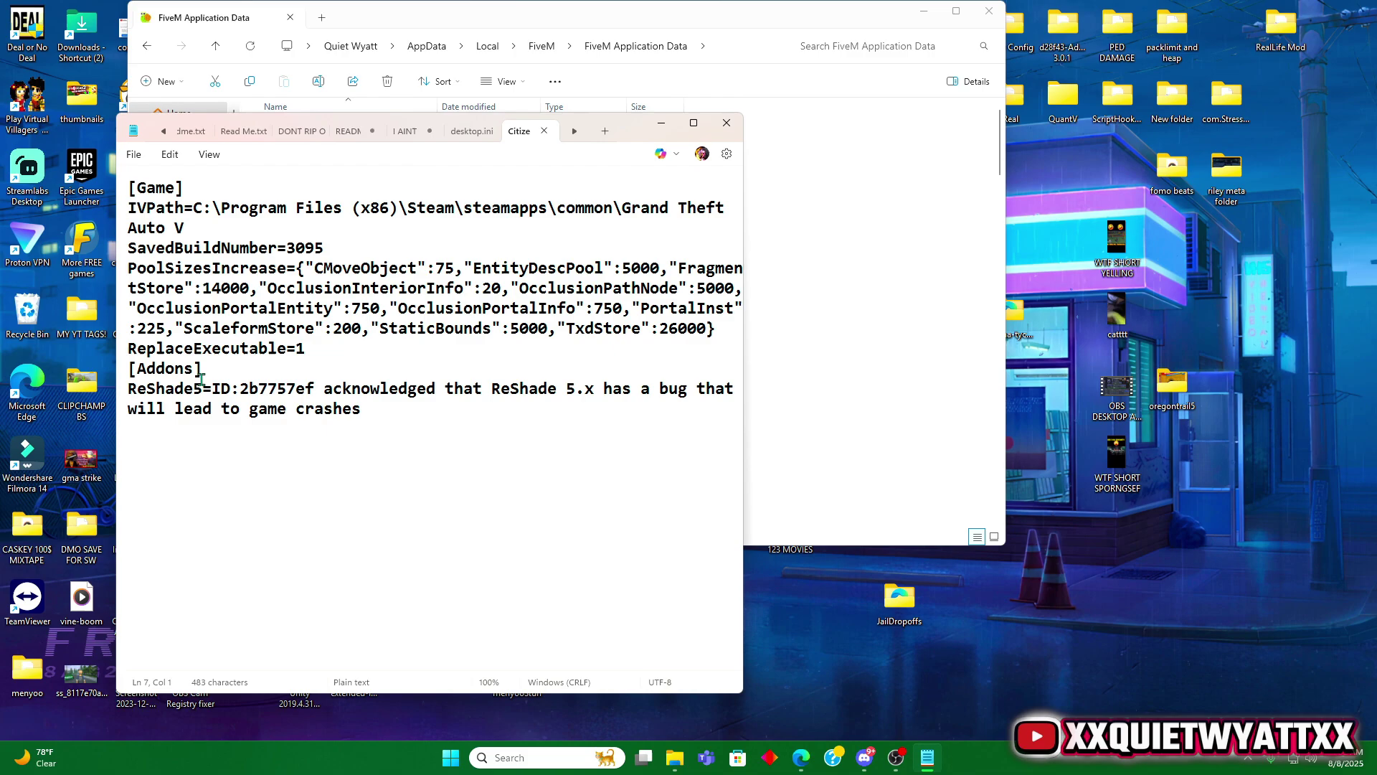
click(727, 123)
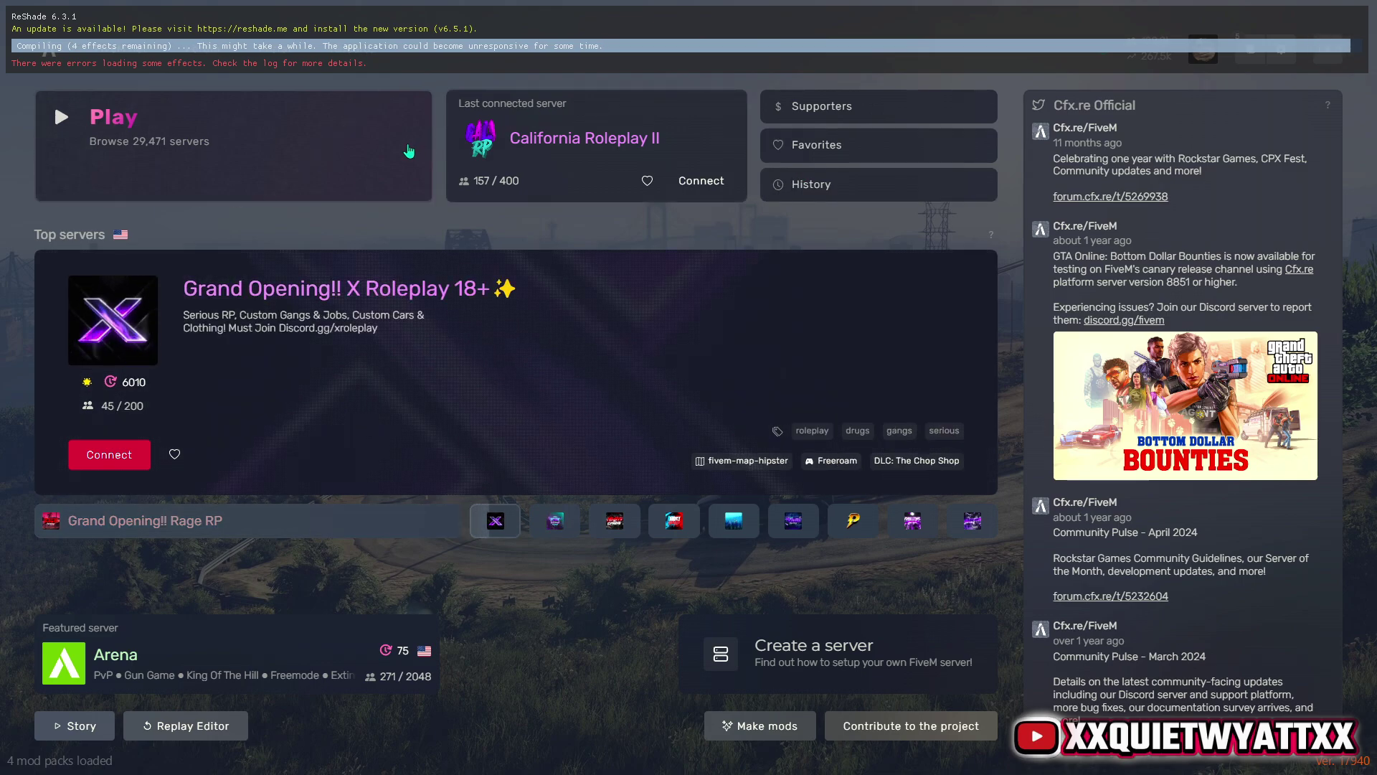
Load QuantV.preset.ini in the ReShade overlay and hide the overlay again.
key(Home)
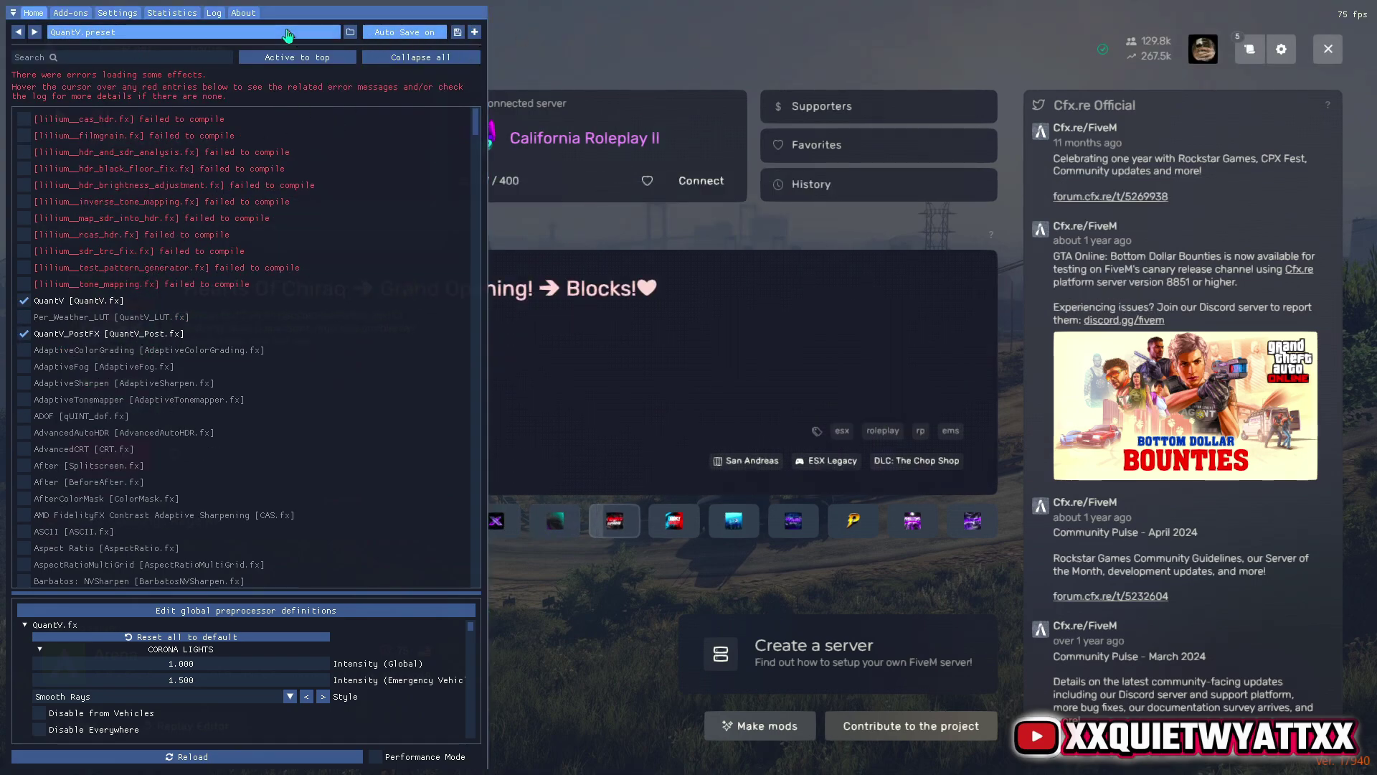
click(194, 31)
click(269, 218)
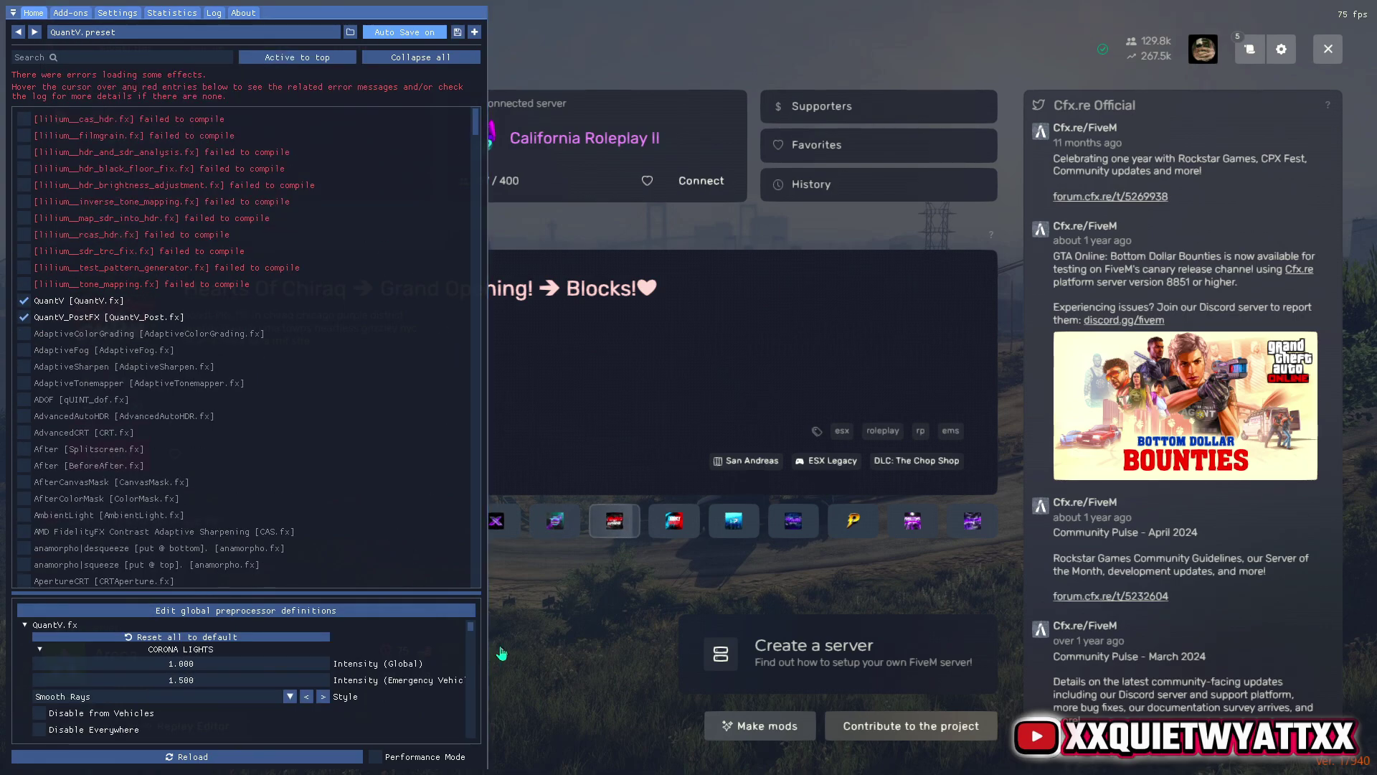
key(Home)
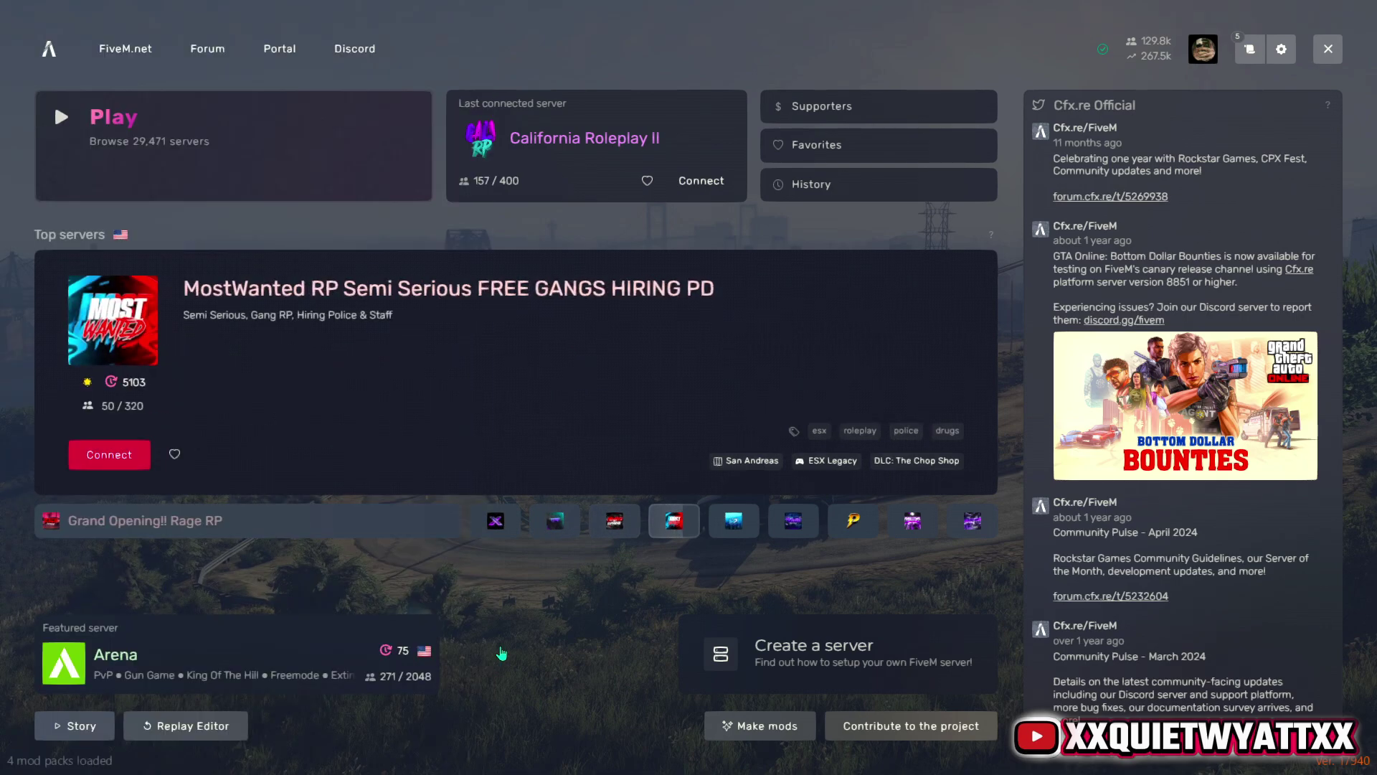
In the reopened ReShade overlay, toggle Per_Weather_LUT off and back on to compare.
key(Home)
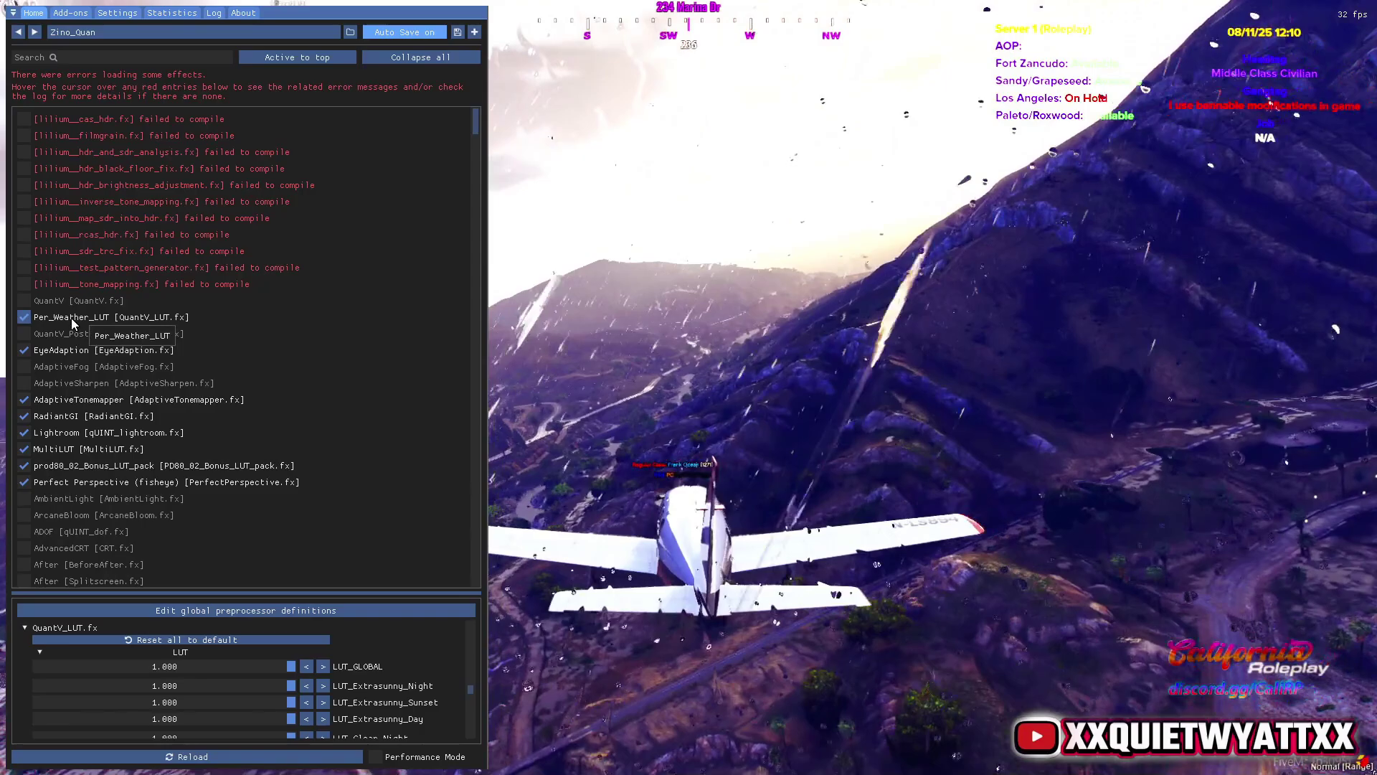
click(73, 319)
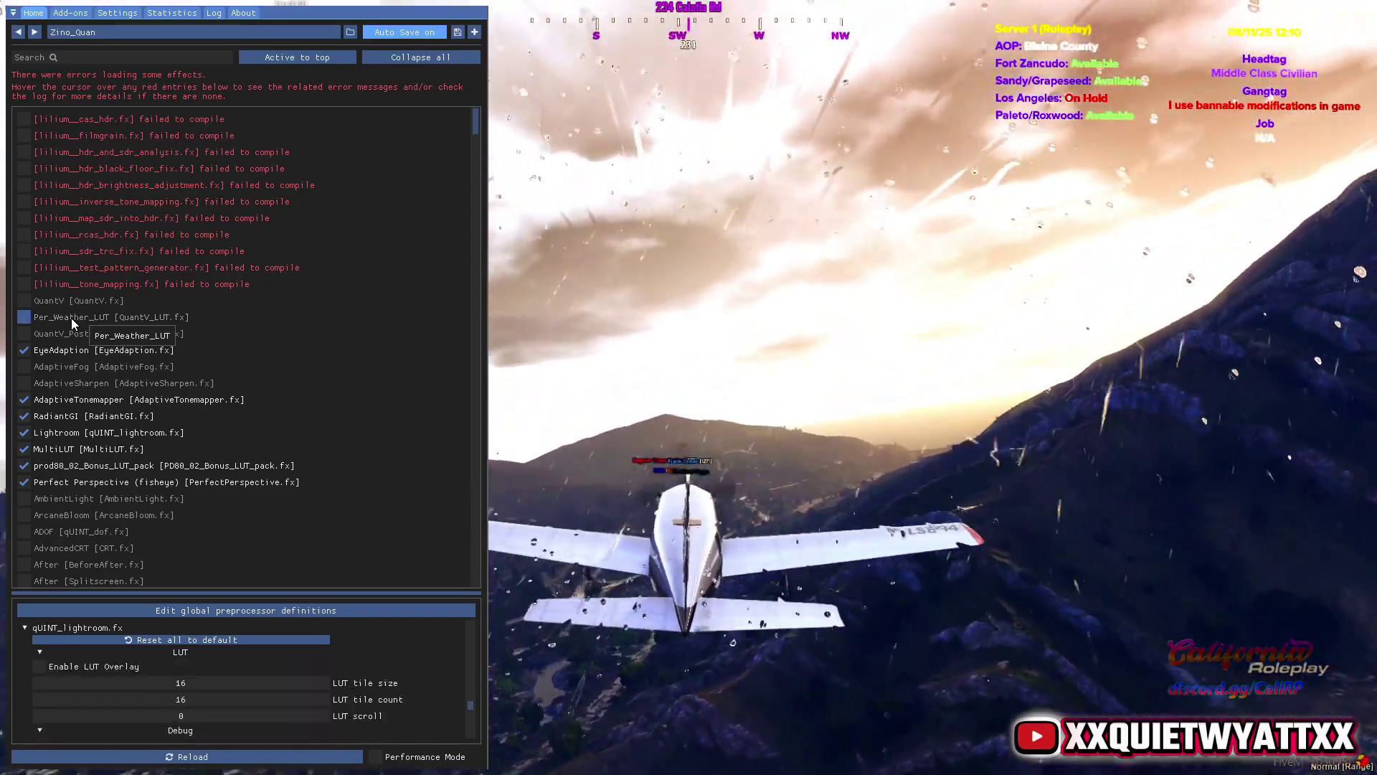
click(72, 321)
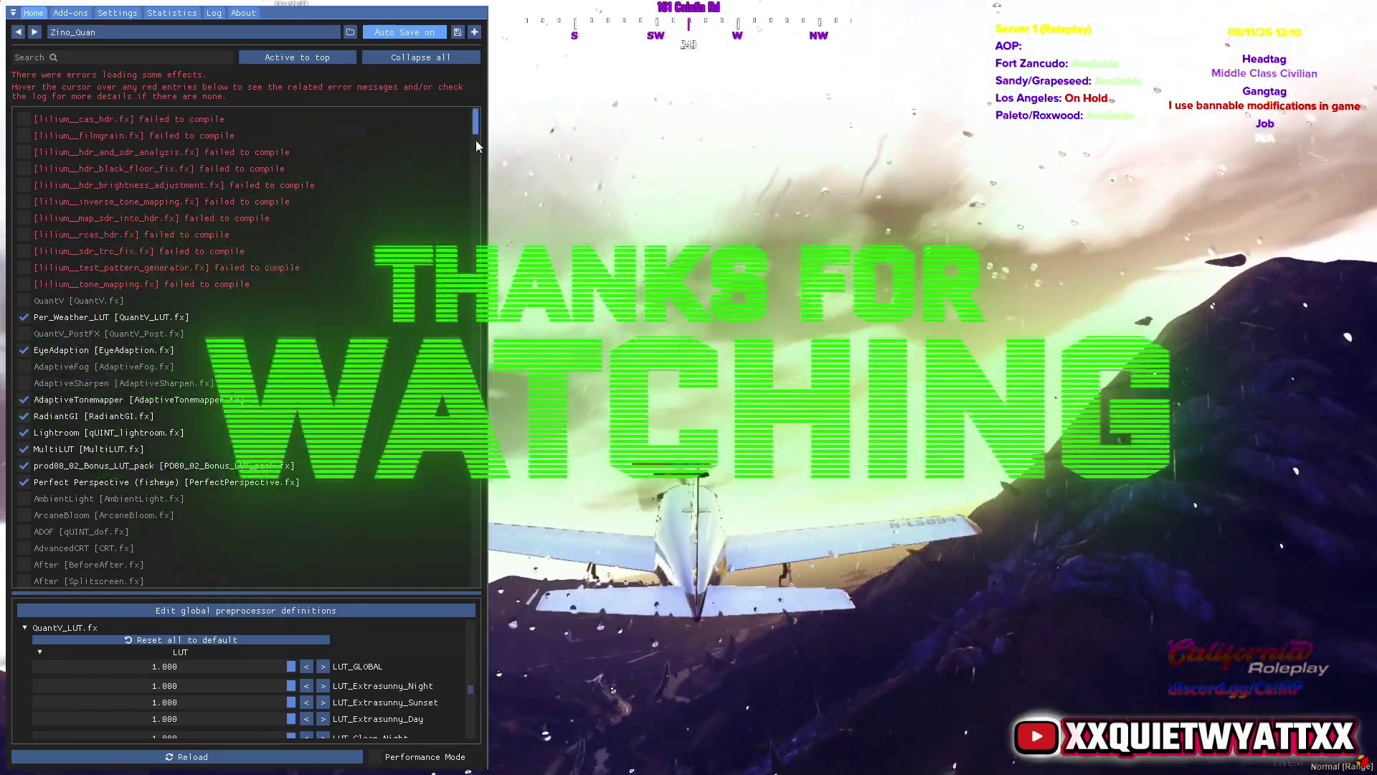
drag(476, 146, 459, 660)
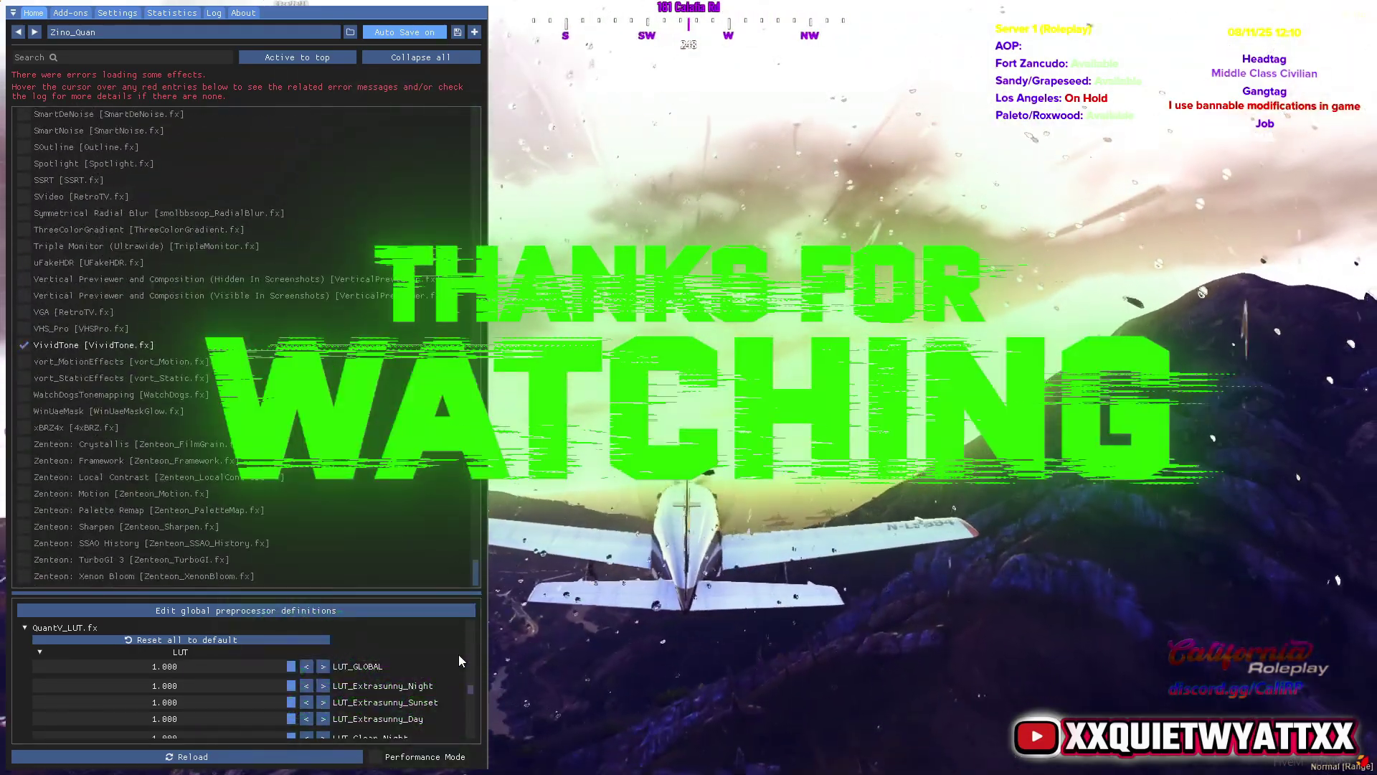